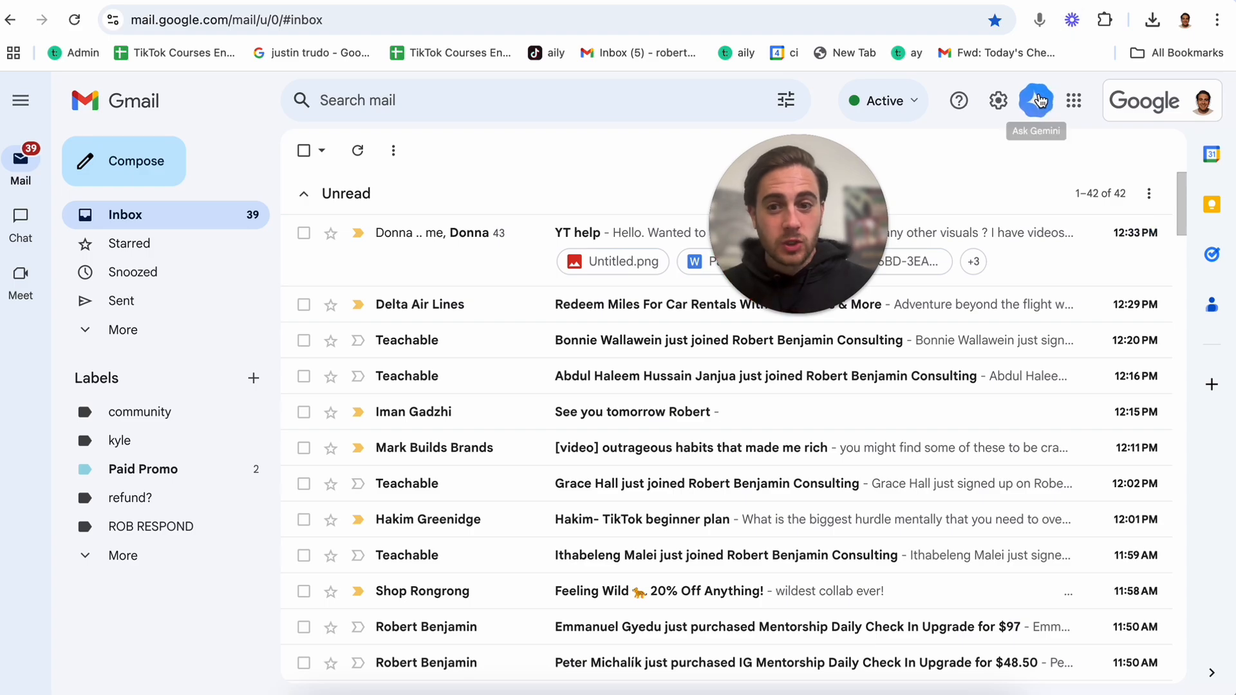
Ask Gemini in the mailbox to "please show me all unread emails before yesterday"
left_click(1043, 92)
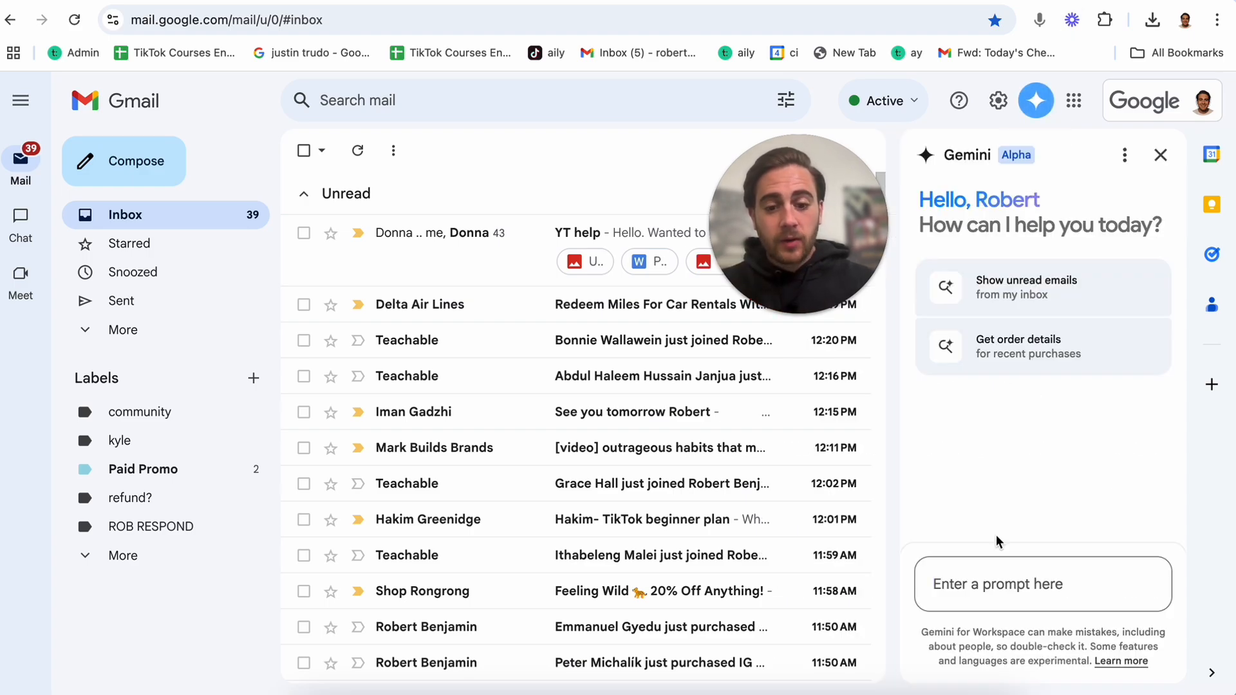
type("please show me all")
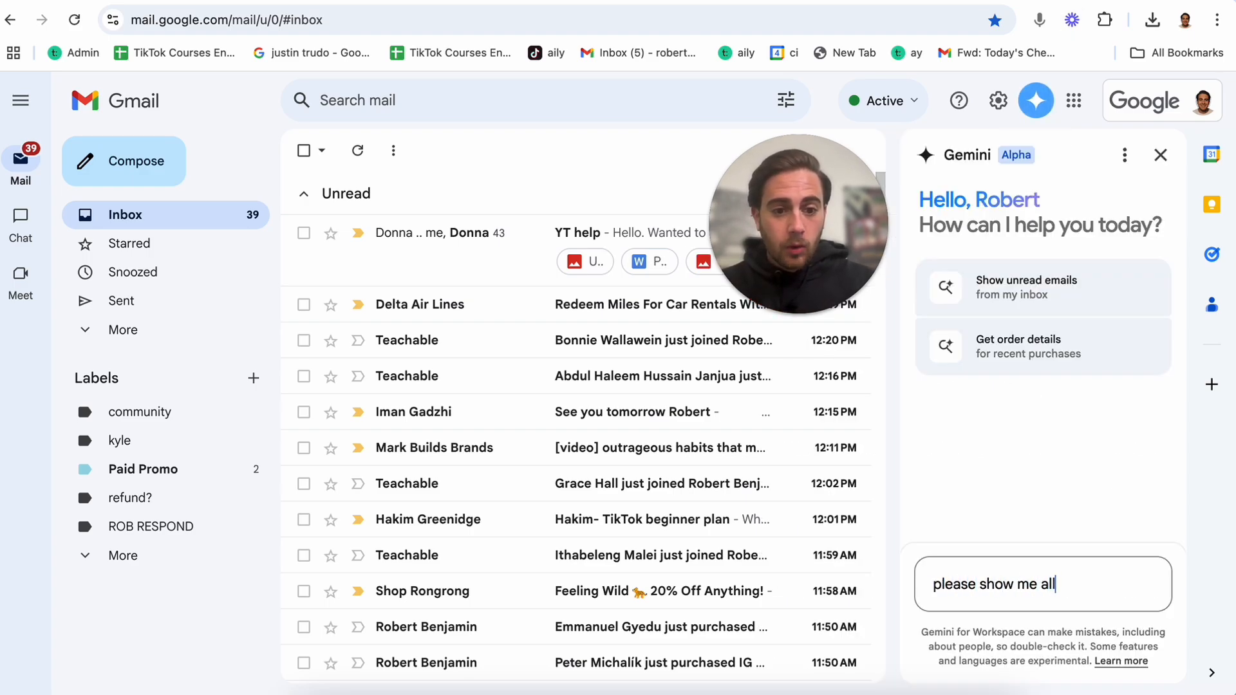
type(" unread emails ")
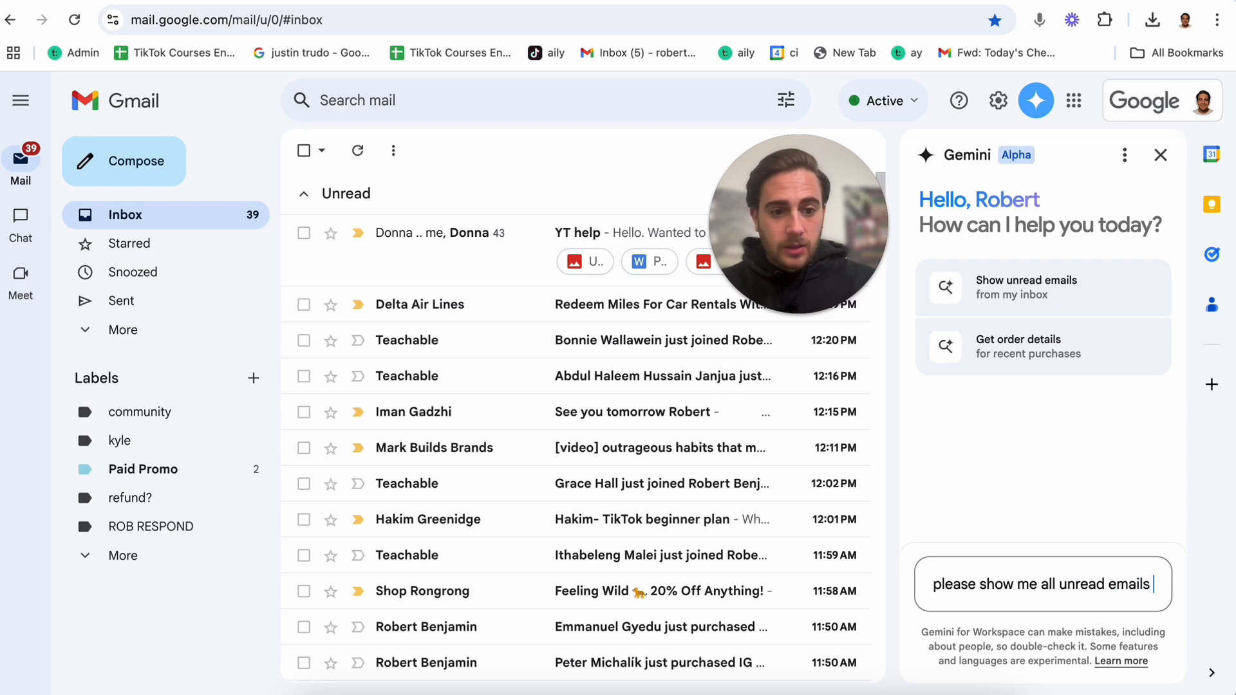
type("before yesterday")
key("Return")
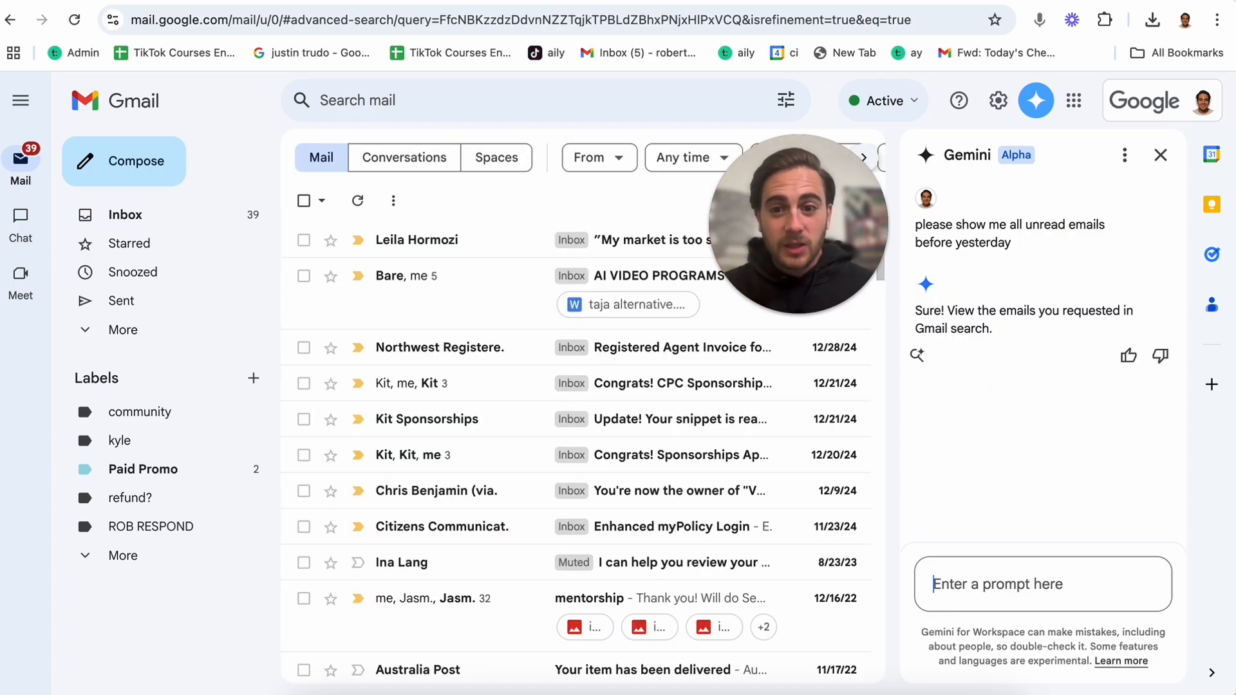
Open the "My market is too small" email from the filtered unread messages and skim through its text
left_click(924, 290)
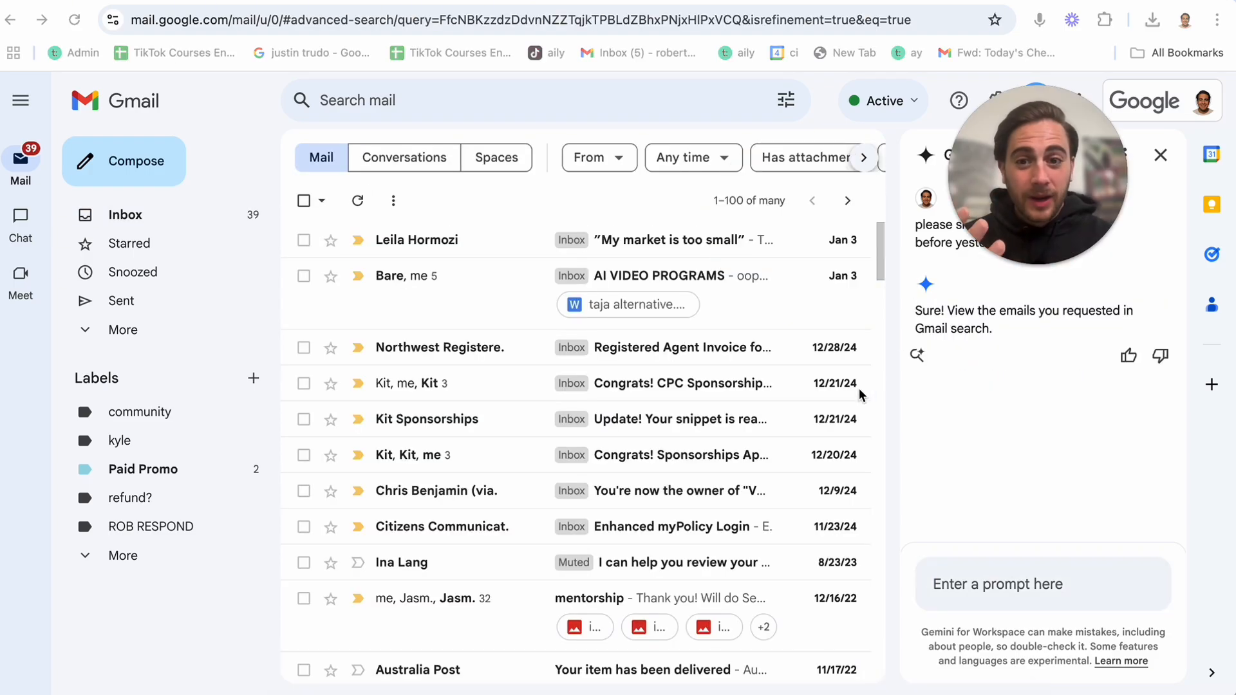
scroll(742, 478, "down", 1)
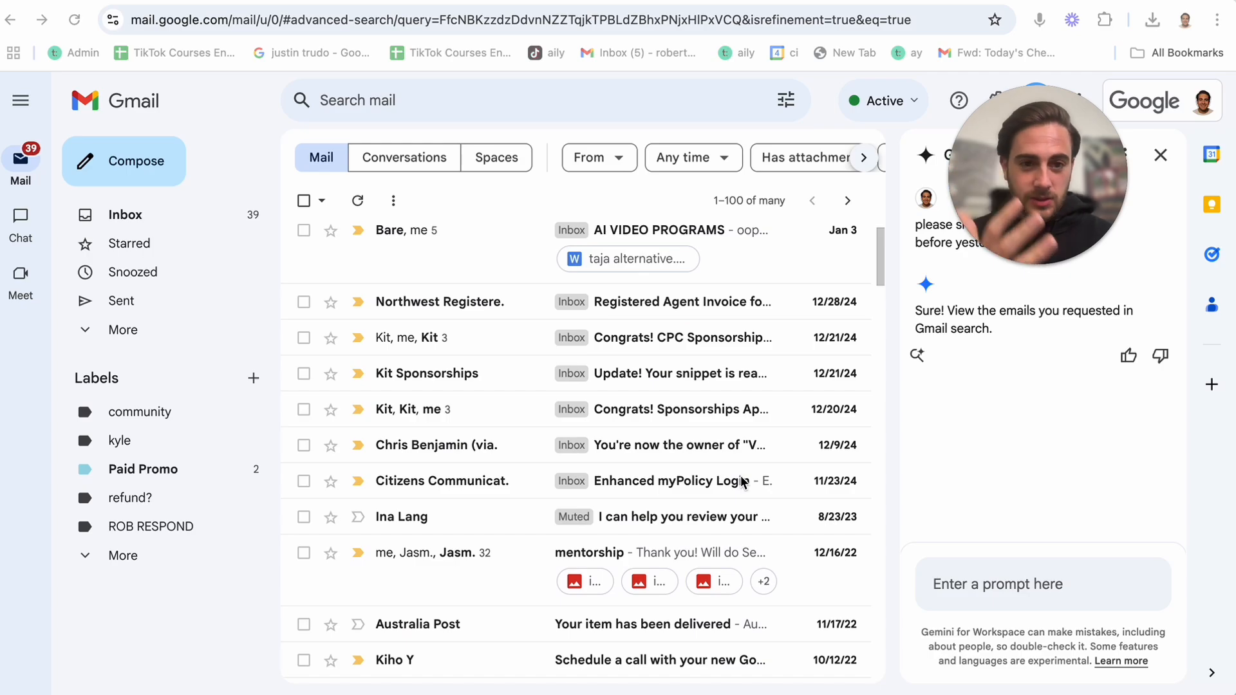
scroll(744, 483, "up", 1)
left_click(485, 242)
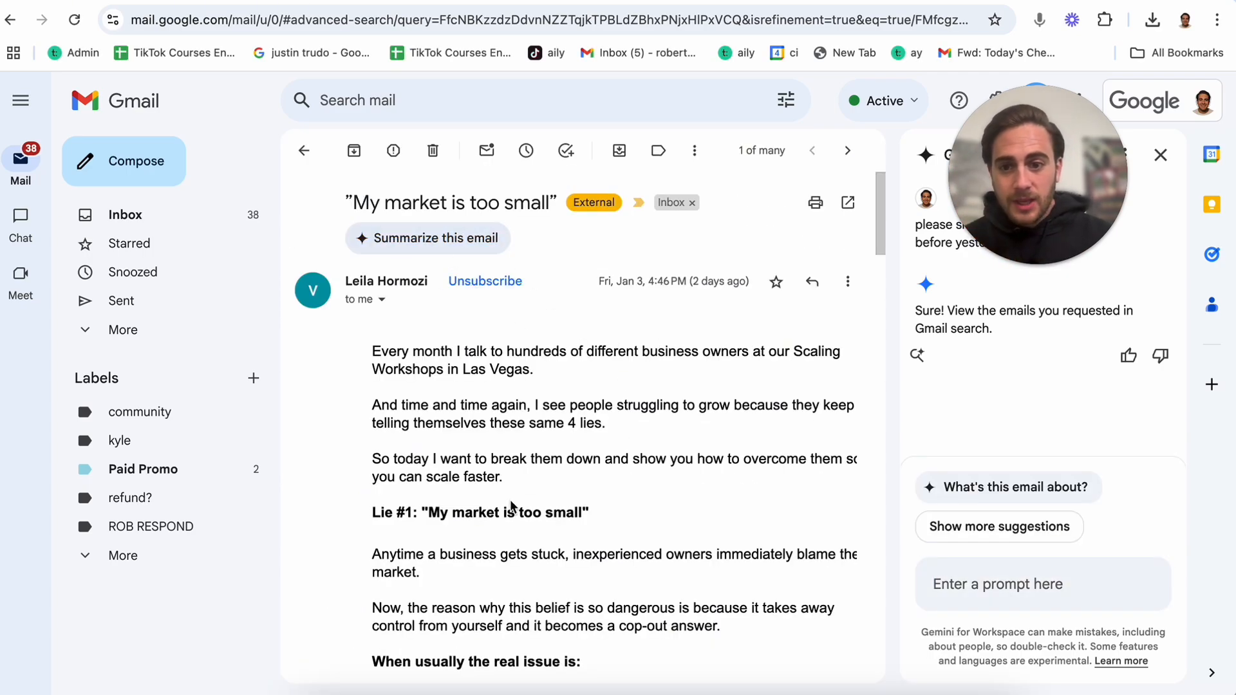
scroll(511, 505, "down", 20)
scroll(511, 506, "up", 6)
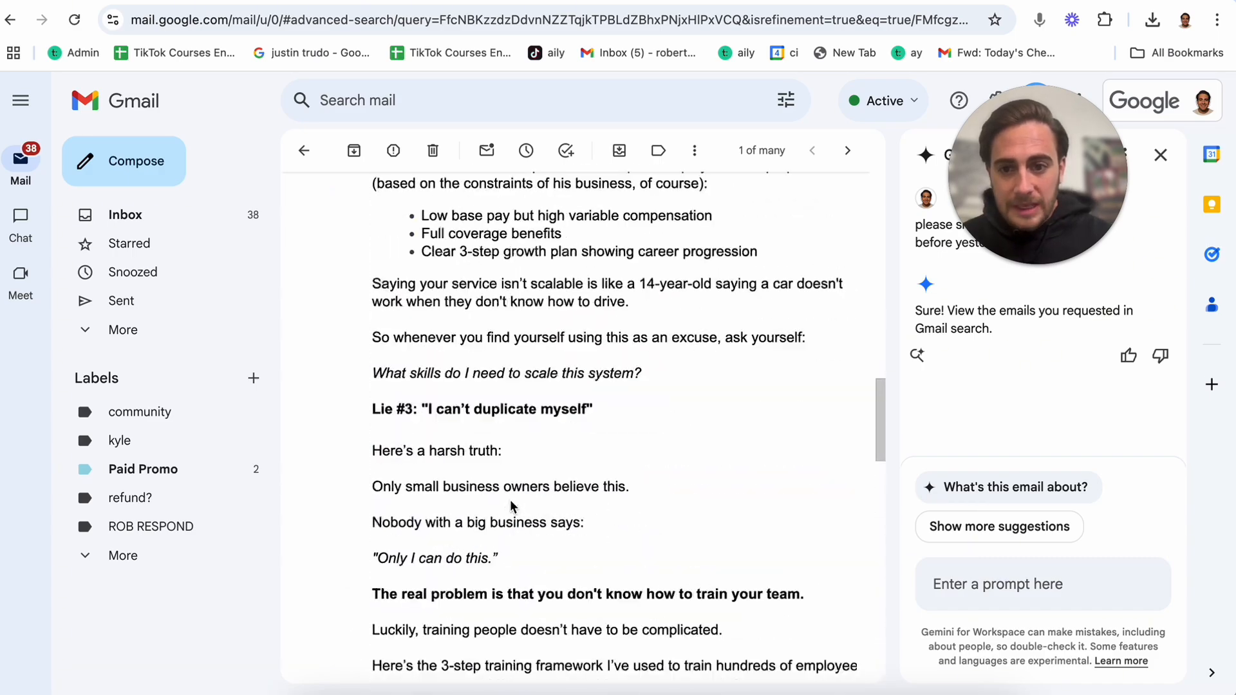
scroll(510, 499, "up", 14)
Have Gemini summarize the open email, ask what the email is about, and read its answers
left_click(412, 239)
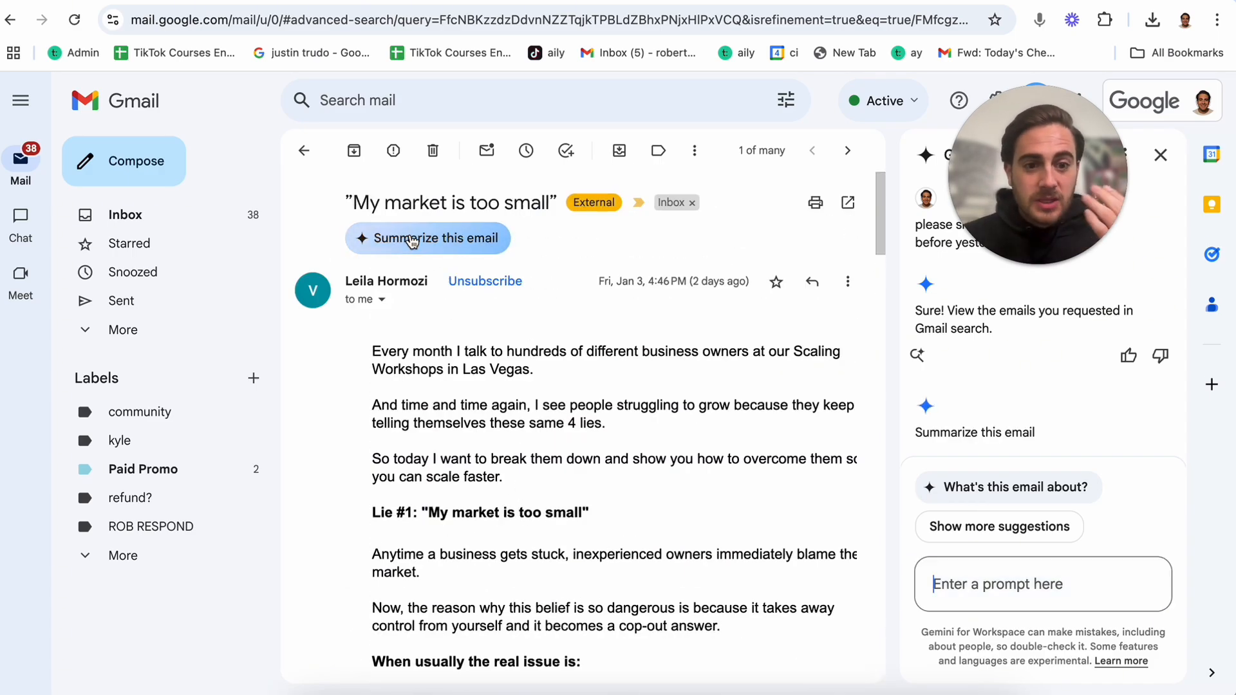
left_click(1048, 495)
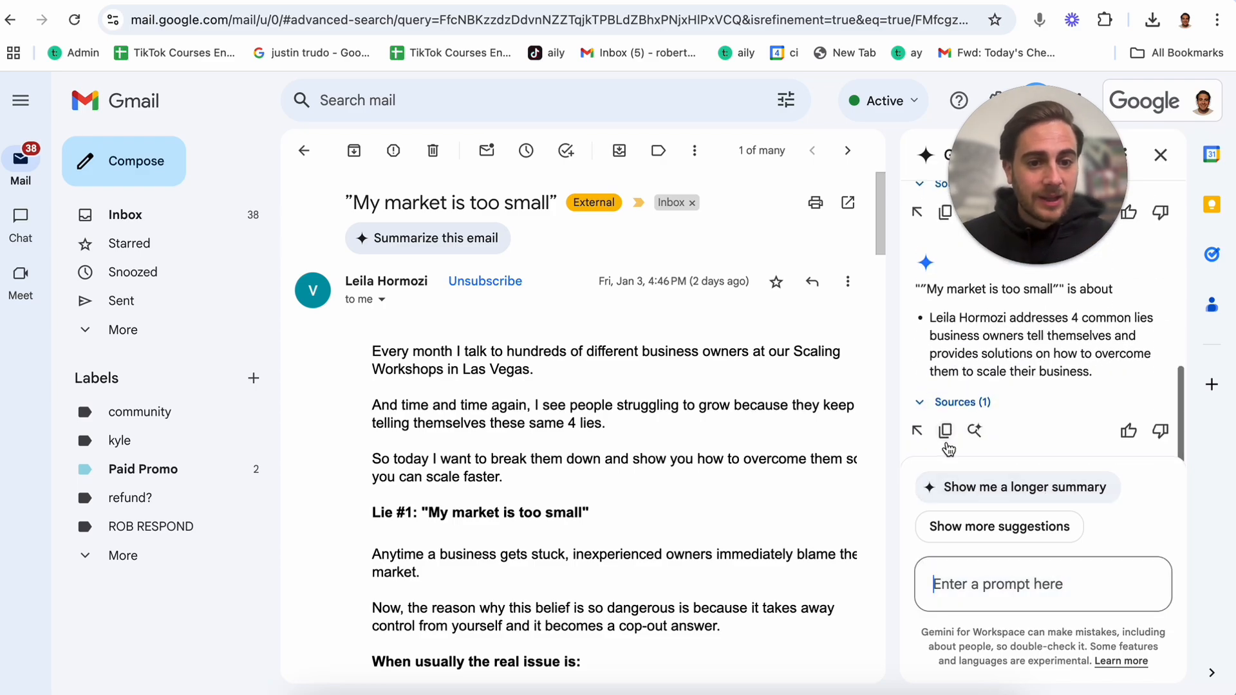
scroll(1003, 395, "up", 1)
scroll(1003, 395, "down", 2)
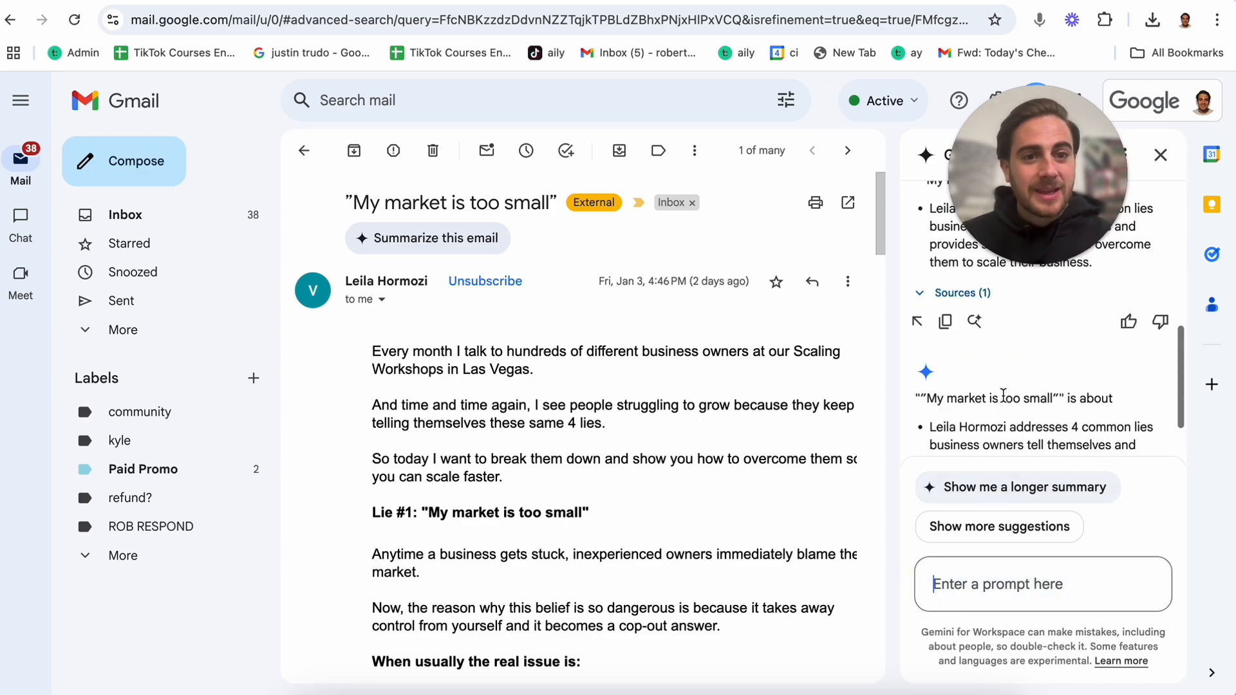
scroll(728, 479, "down", 1)
Start a reply to the email and generate a draft with the writing prompt "tell them I'm not interested in 6-7 sentences"
scroll(729, 479, "down", 20)
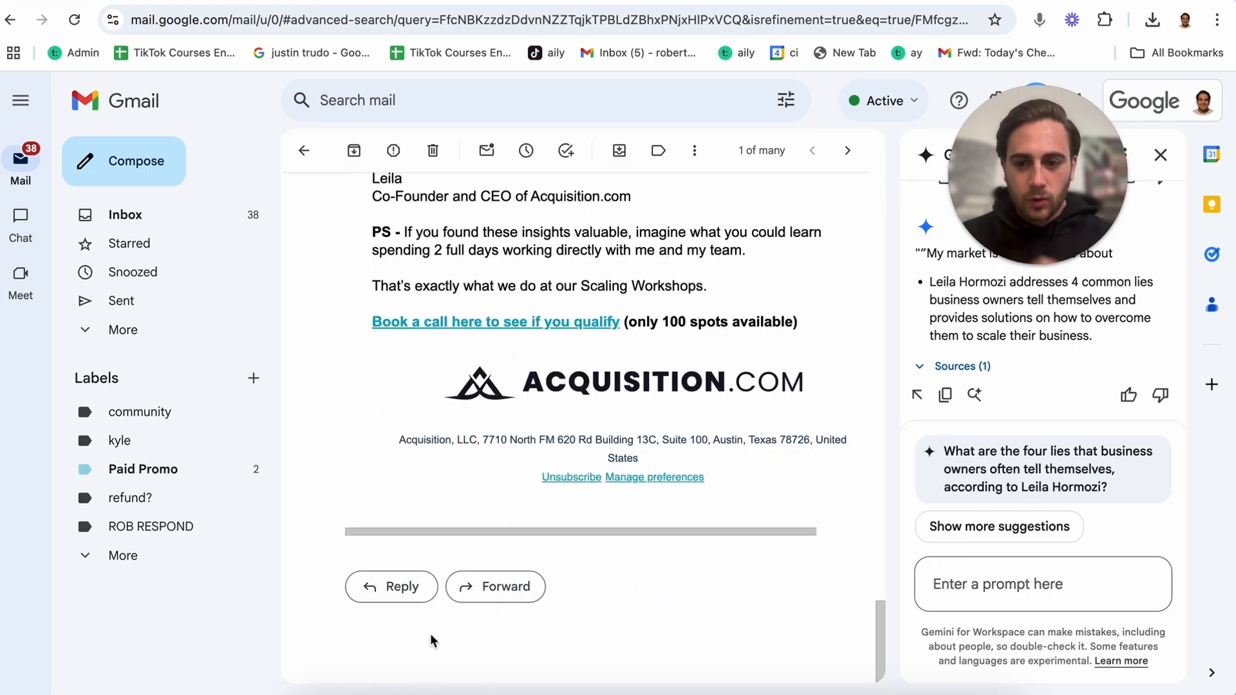
left_click(400, 586)
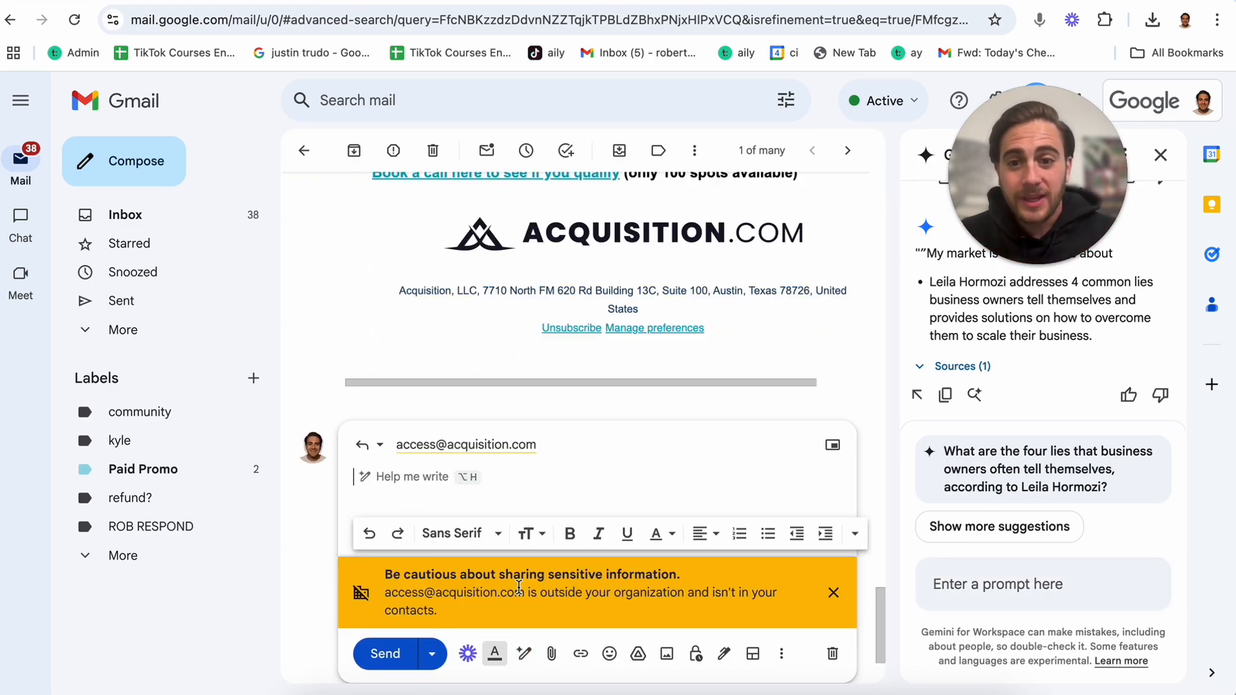
left_click(524, 654)
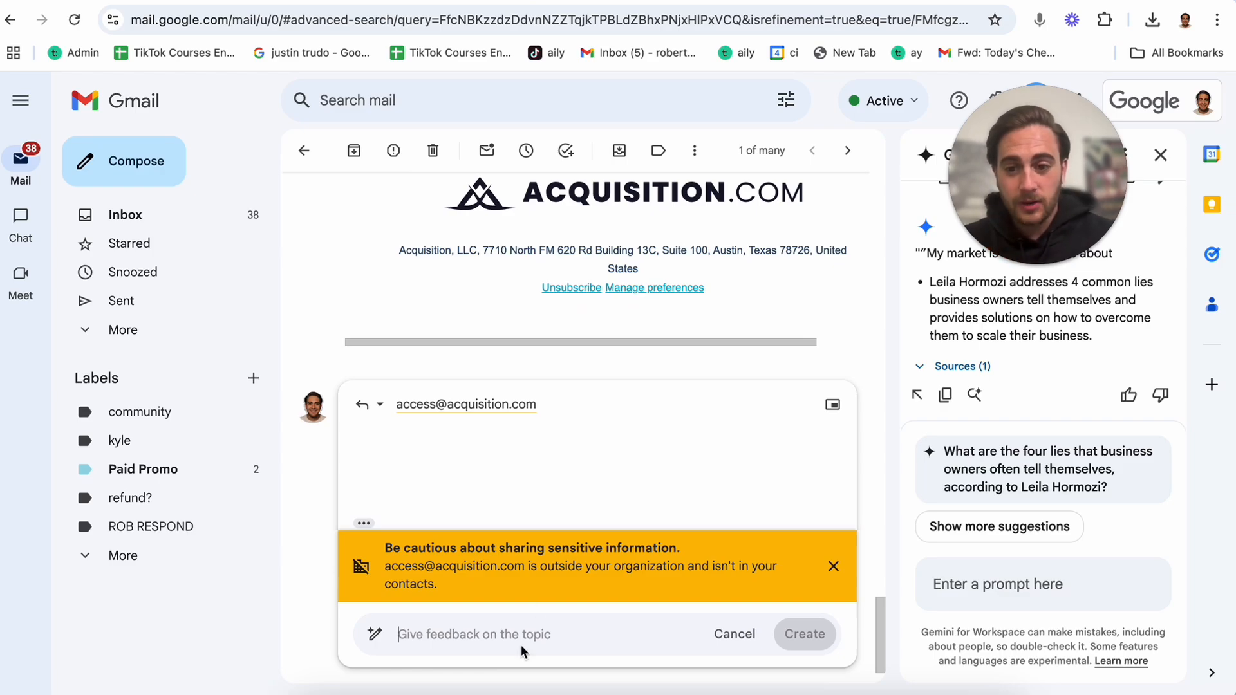
type("tell them I'm not interested in 6-7 sentences")
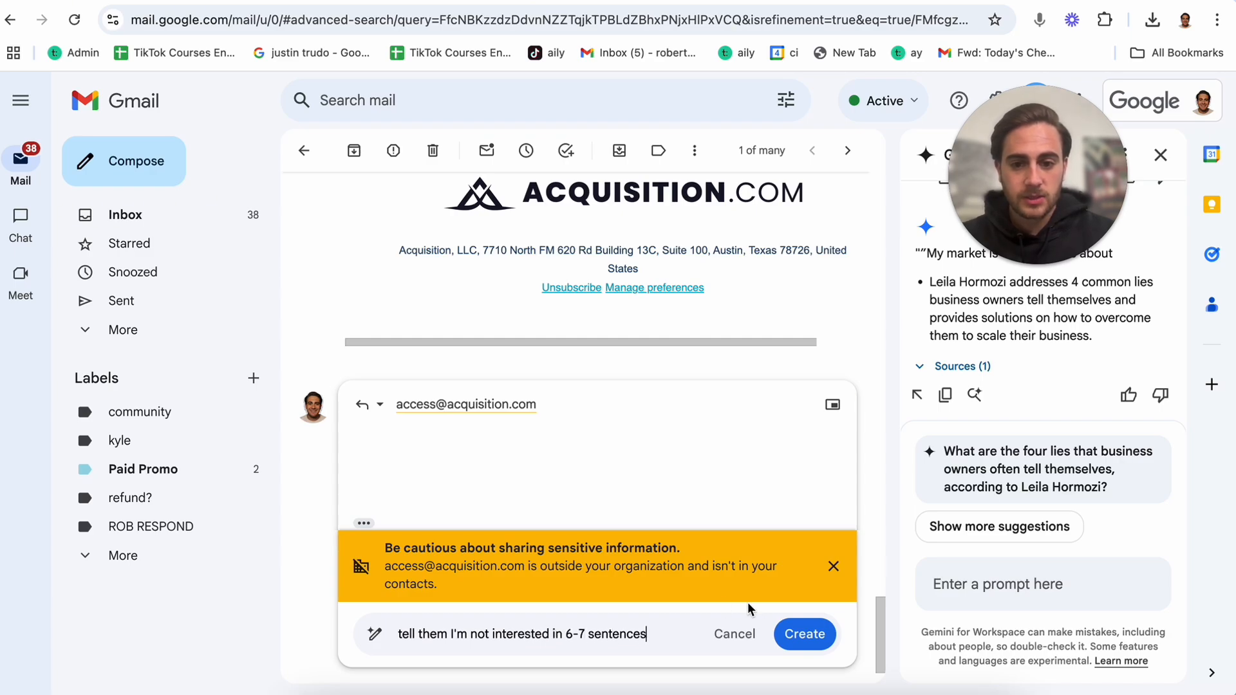
left_click(804, 634)
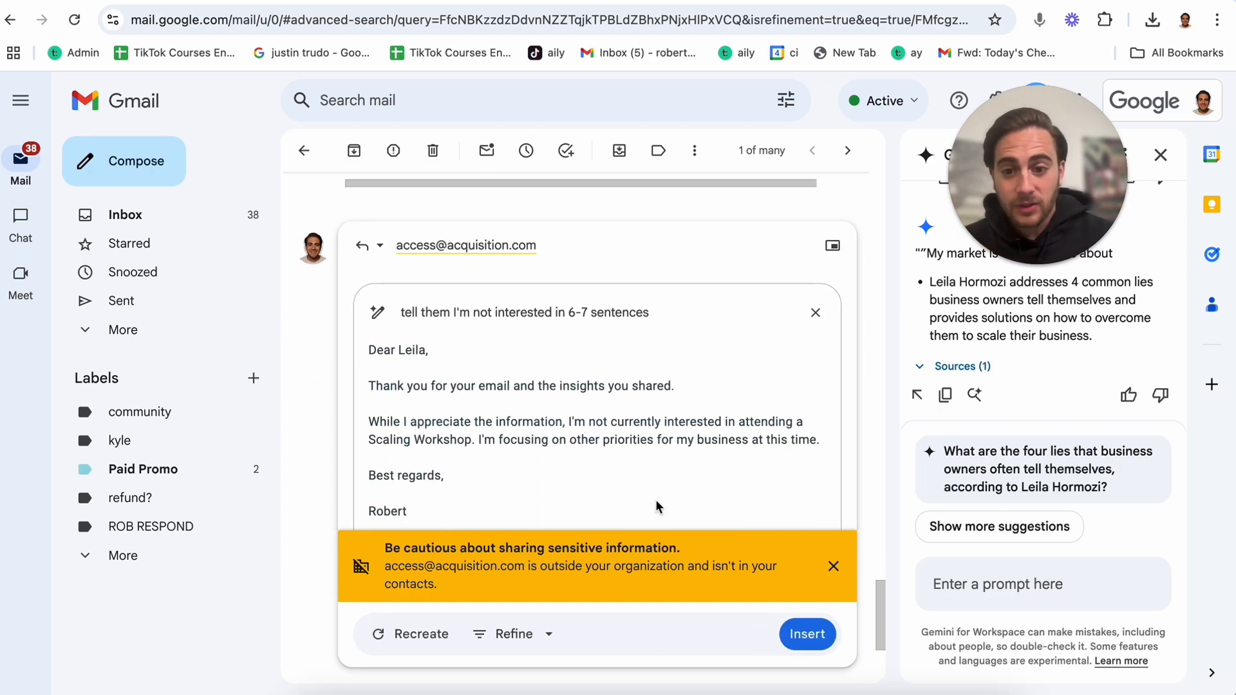
Refine the generated reply with the Elaborate option and insert it into the message
left_click(532, 628)
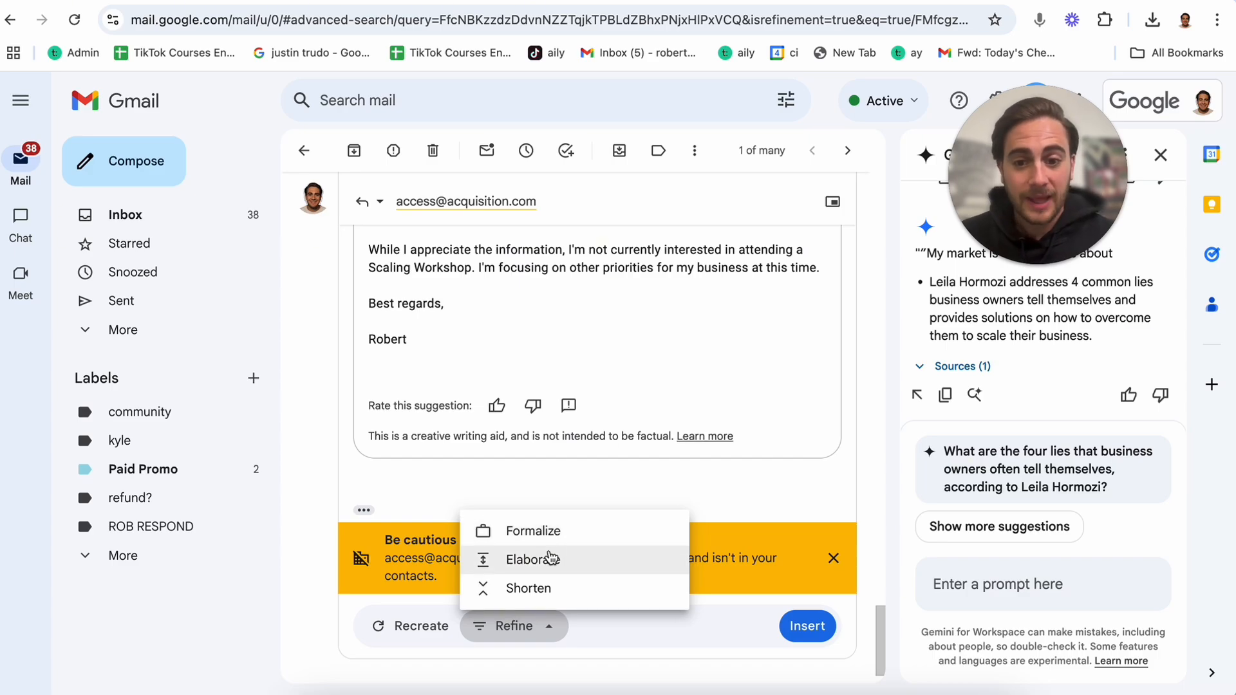
left_click(453, 328)
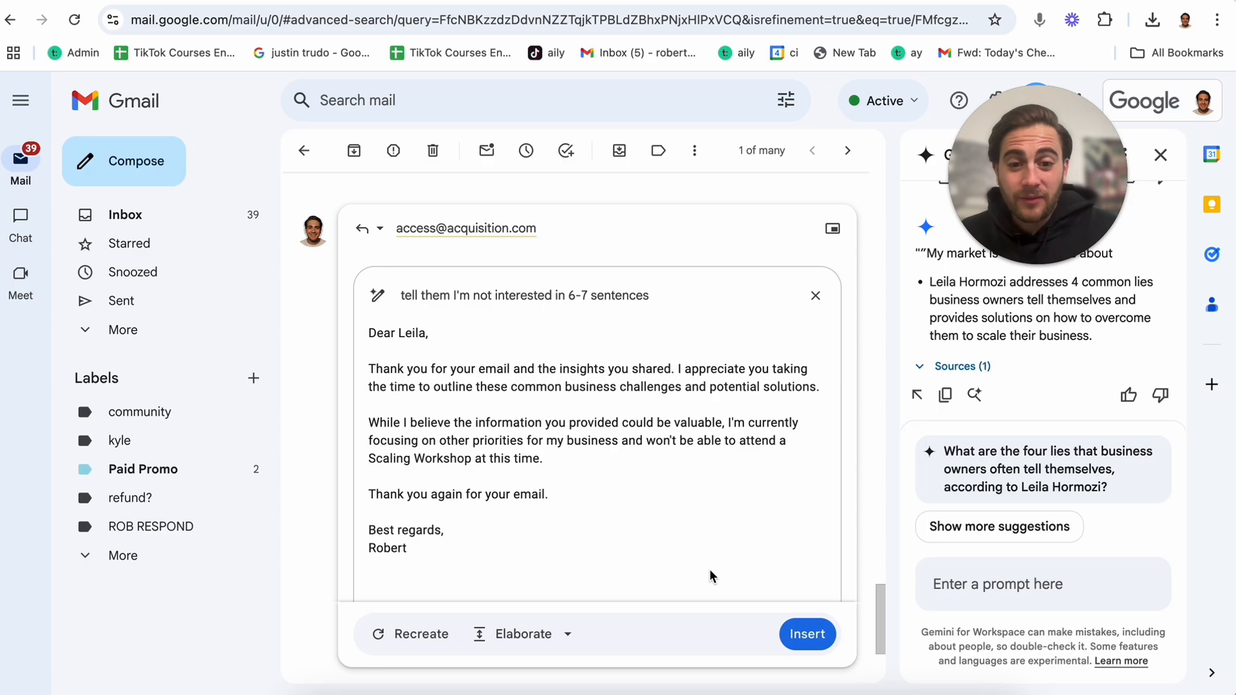
left_click(816, 644)
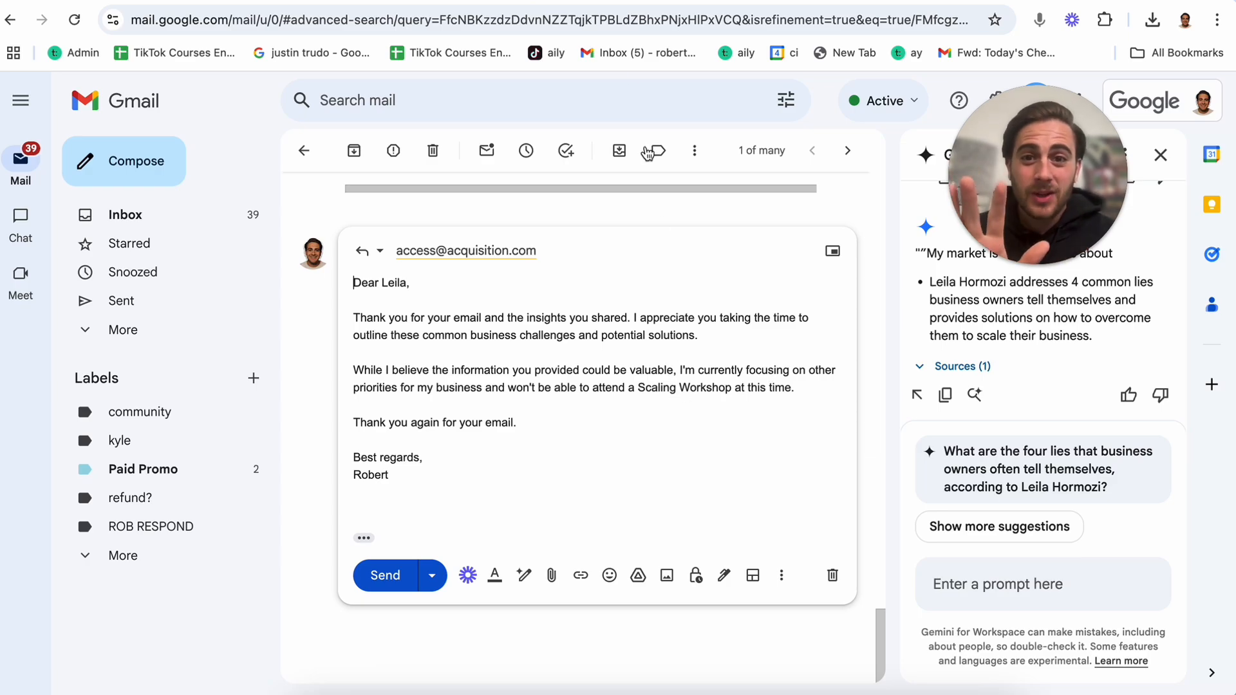
Switch to Google Drive and have Gemini summarize the YouTube Tags 2025 folder
left_click(600, 3)
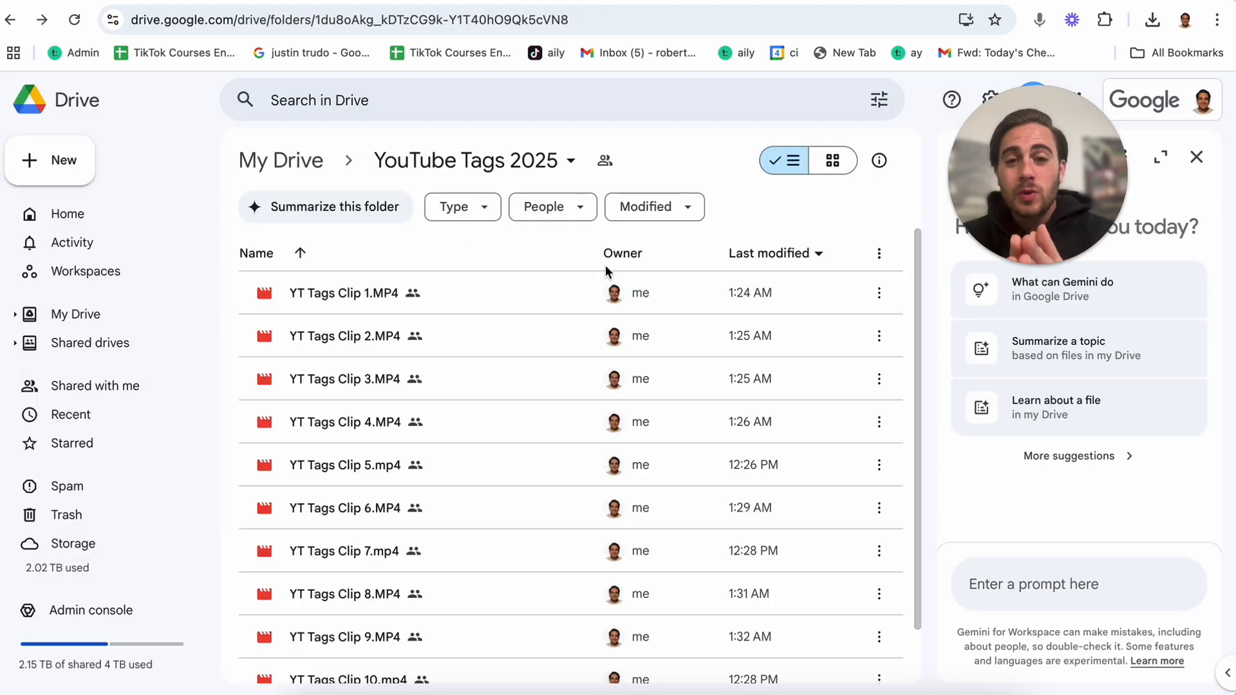
scroll(478, 485, "down", 1)
scroll(478, 486, "up", 1)
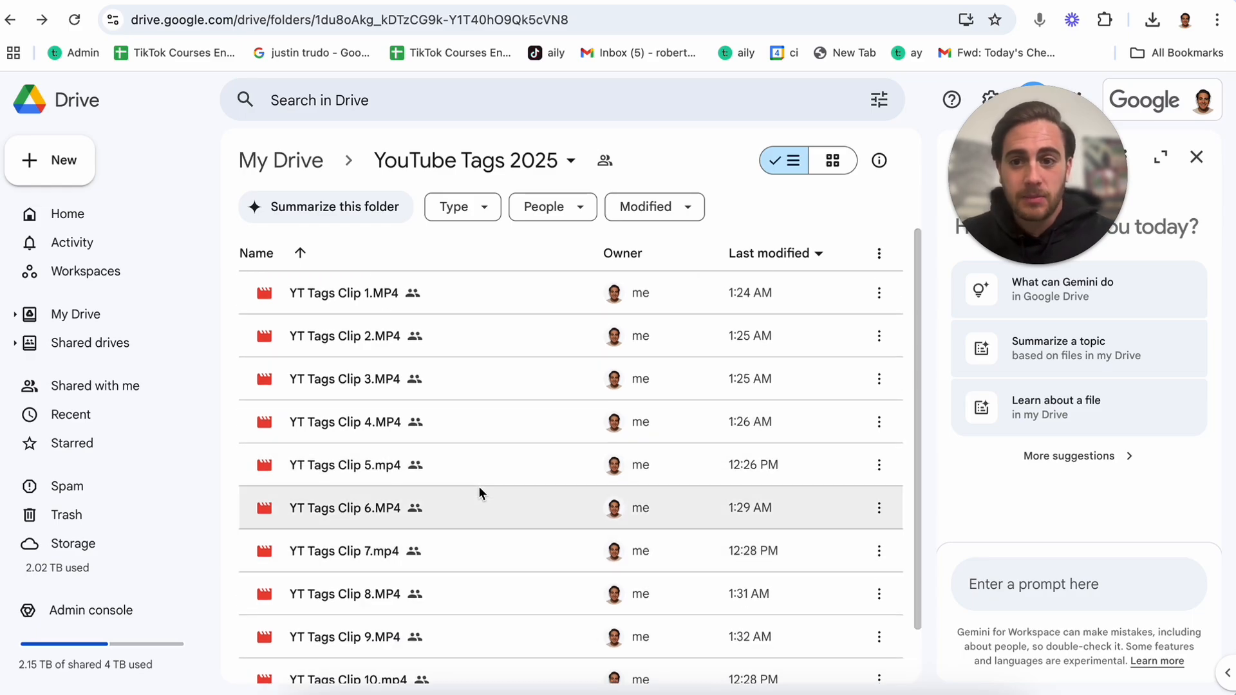
left_click(320, 225)
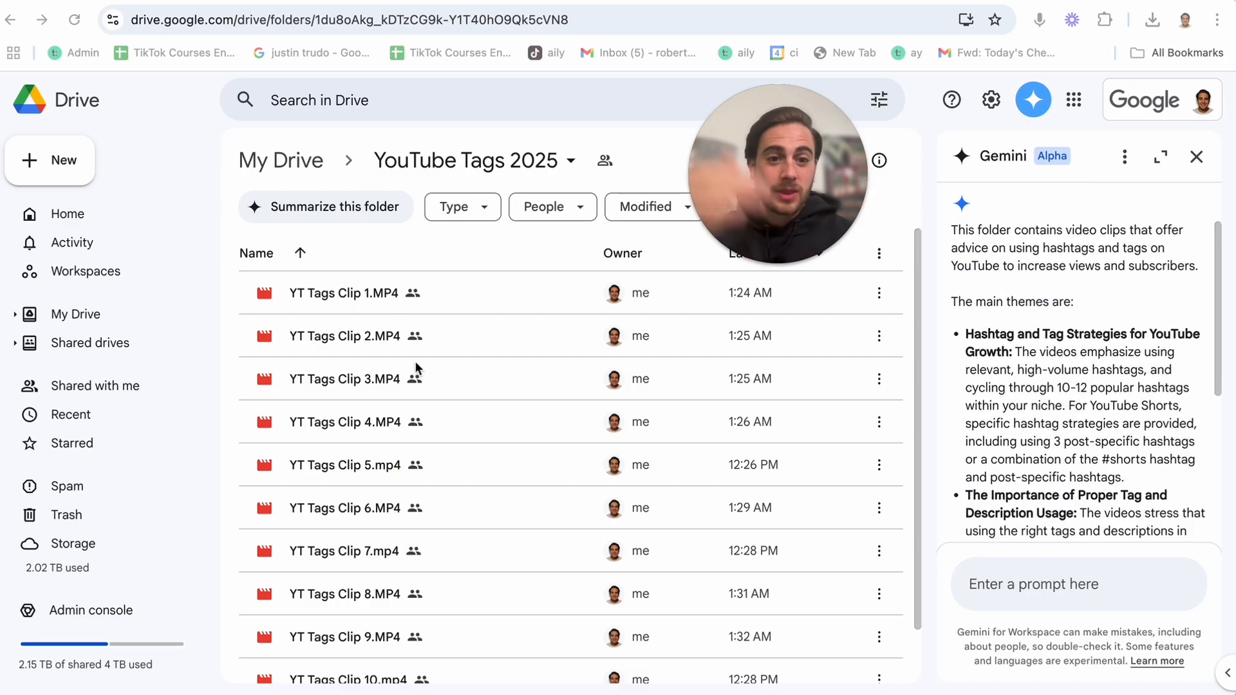
right_click(466, 339)
mouse_move(515, 360)
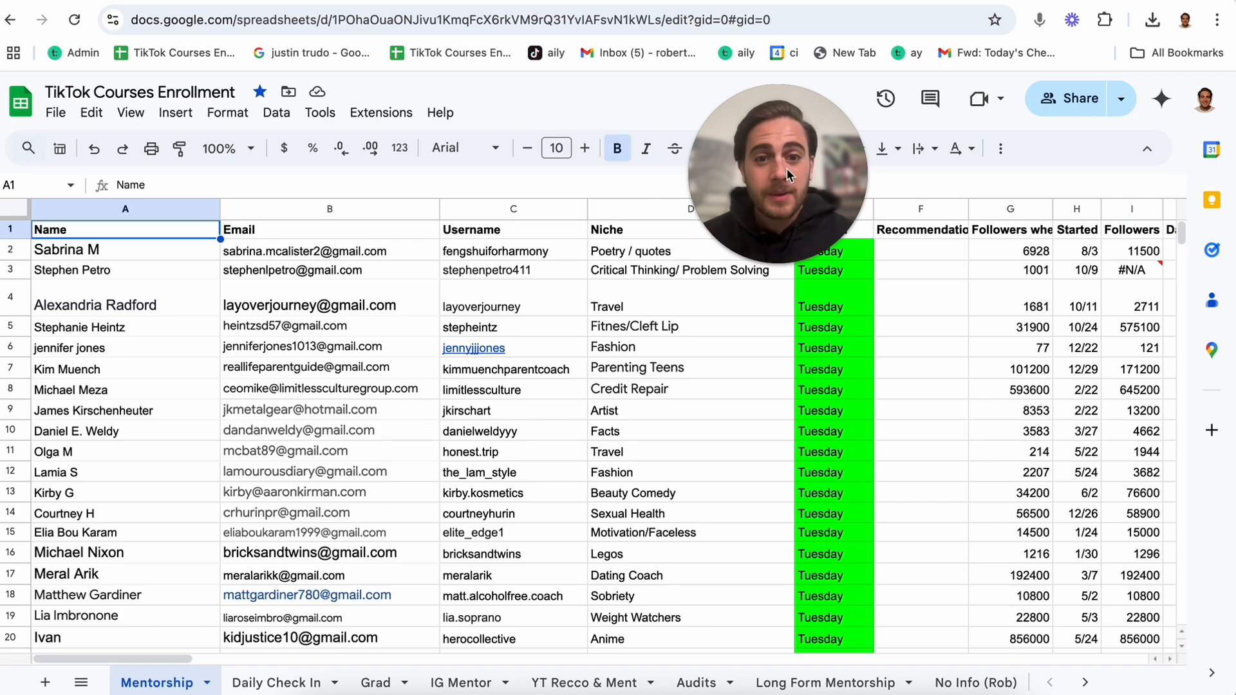
Open the Competitors - July sheet in the TikTok Courses Enrollment spreadsheet and glance over its rows
scroll(837, 673, "right", 10)
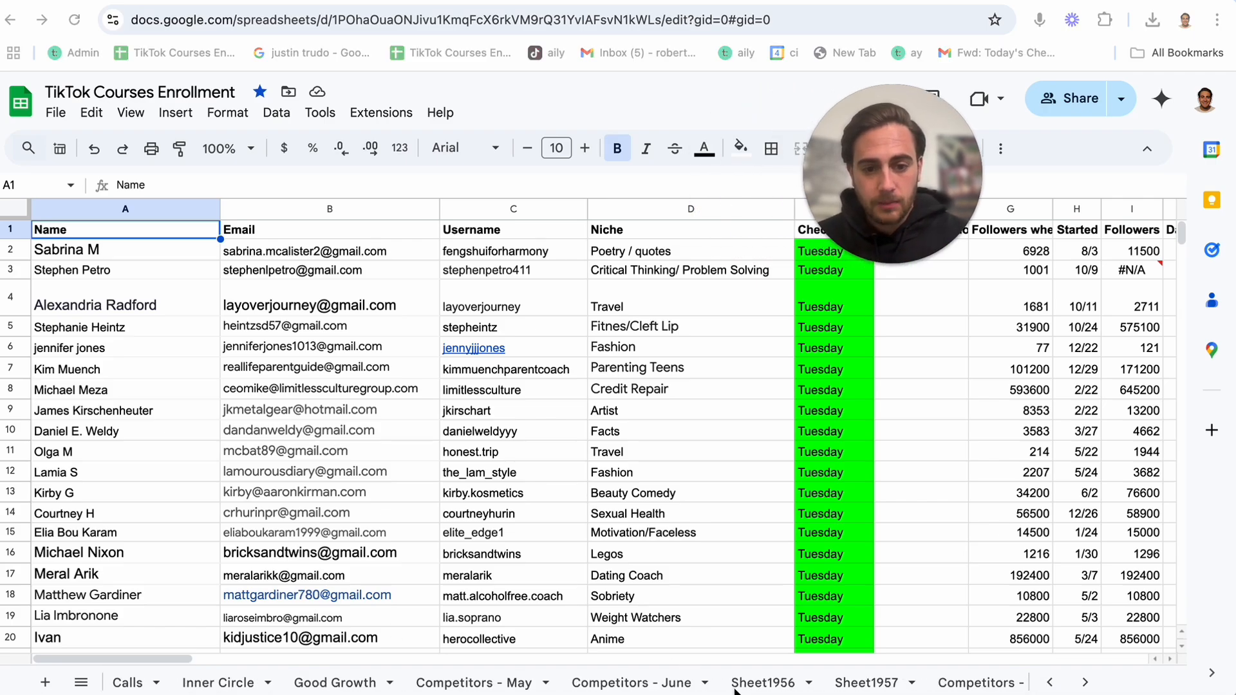
left_click(837, 681)
scroll(504, 433, "down", 4)
scroll(504, 432, "up", 4)
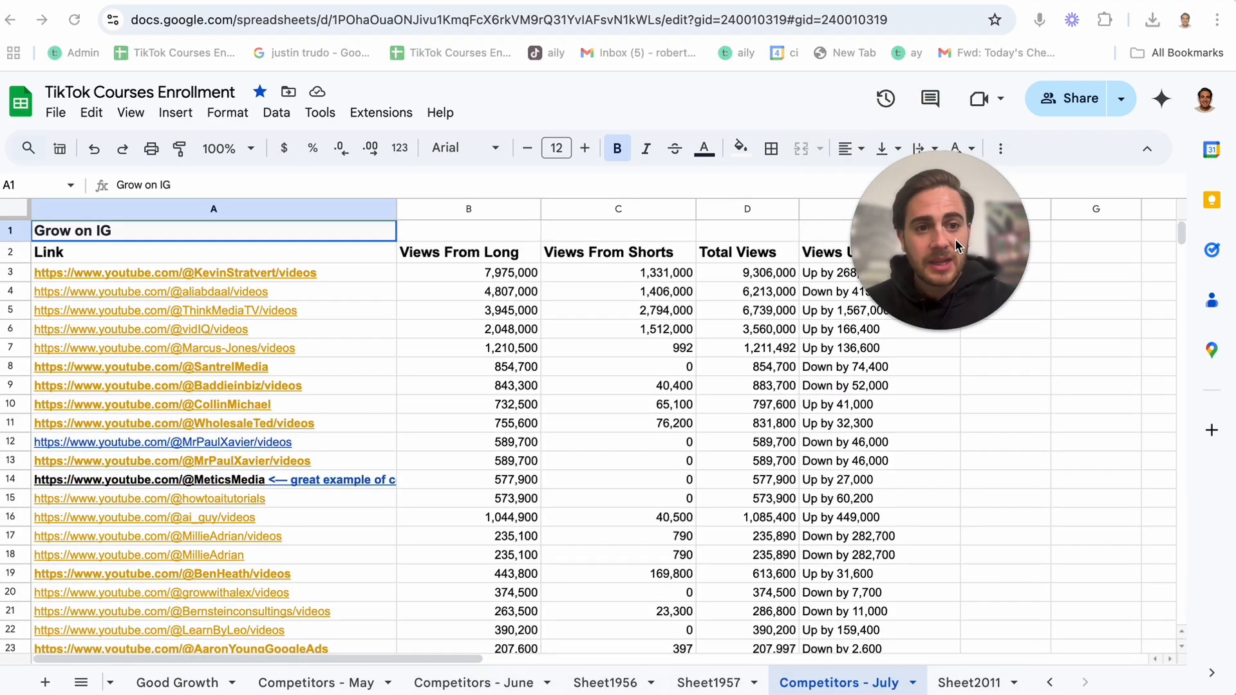
Ask Gemini in the spreadsheet to "Generate insights or trends for this data"
left_click(1161, 98)
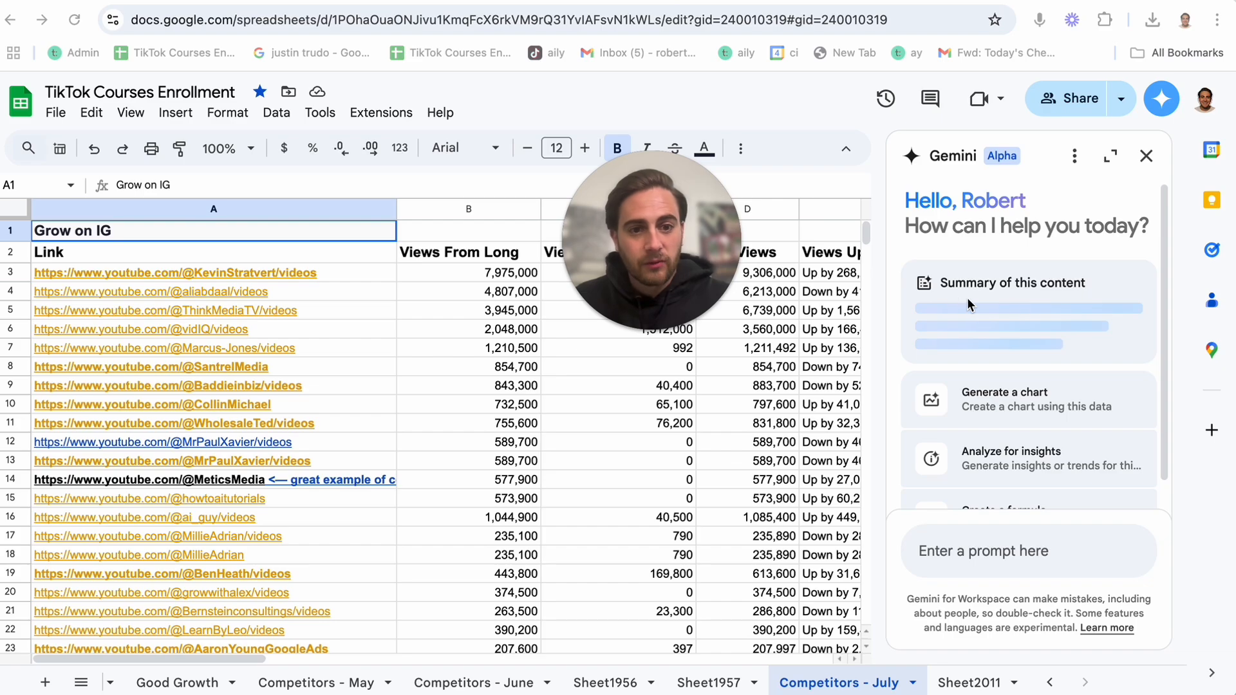
scroll(1042, 306, "down", 1)
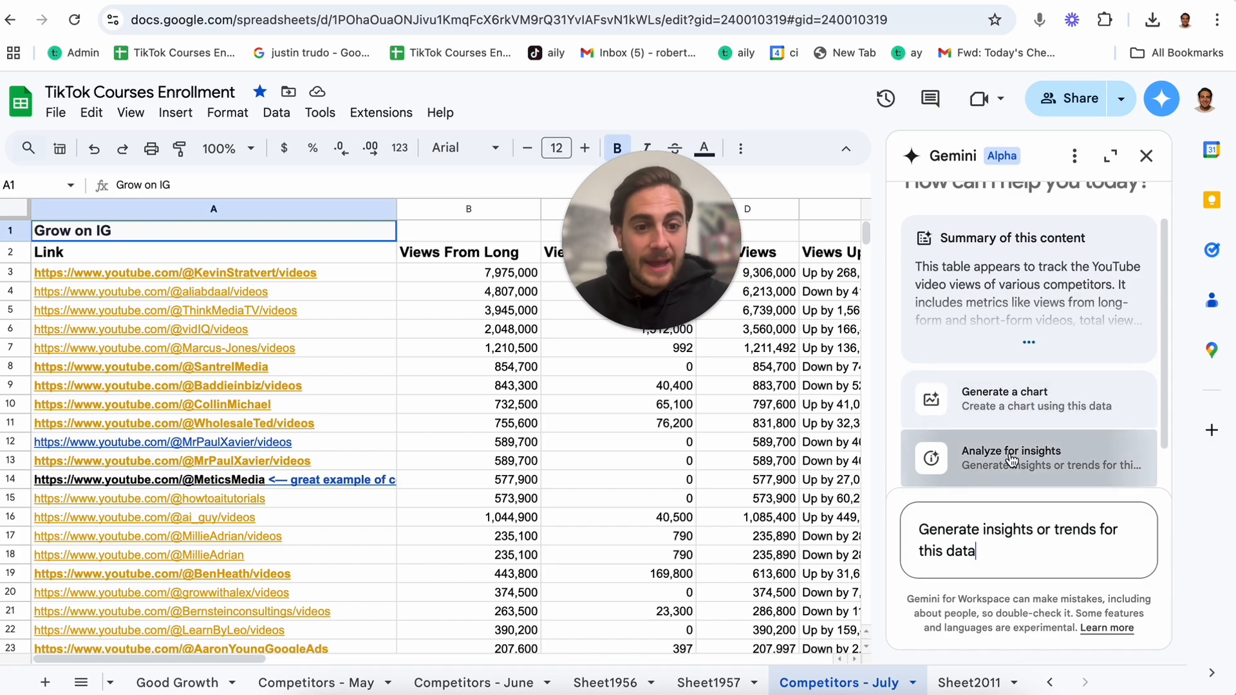
left_click(1011, 460)
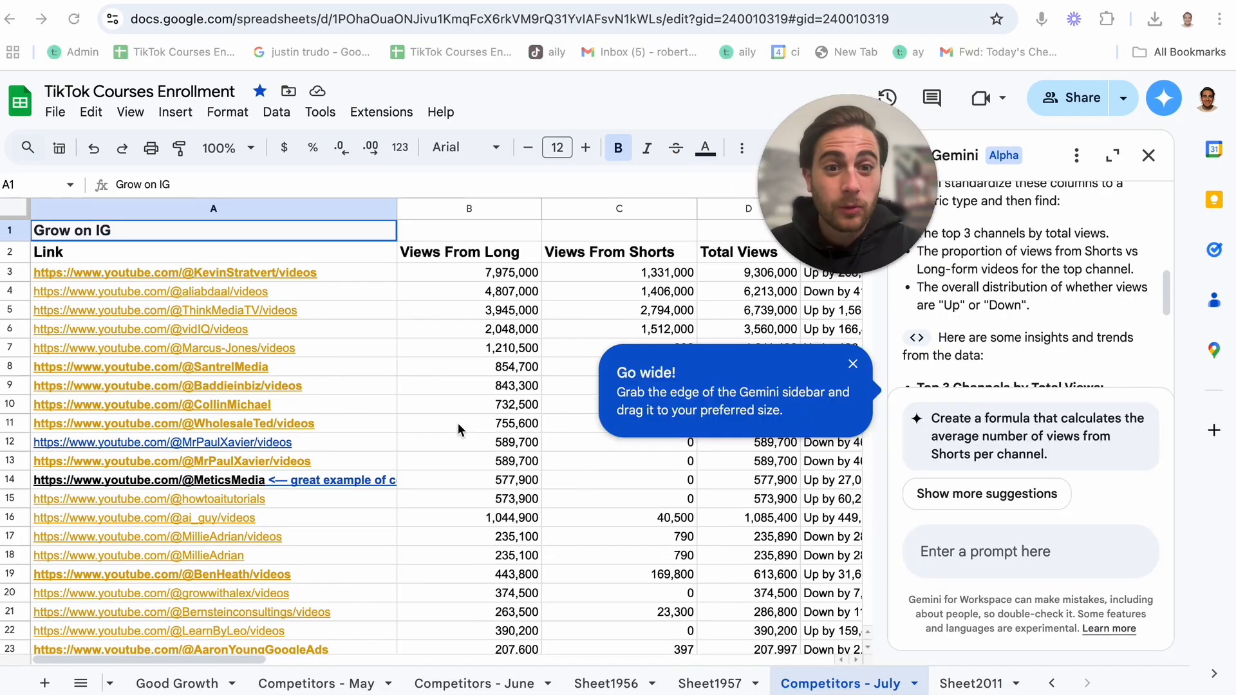
Examine the competitor view columns and read through Gemini's insights on top channels, view proportions and trends
scroll(458, 423, "right", 1)
scroll(457, 422, "right", 2)
scroll(458, 423, "down", 3)
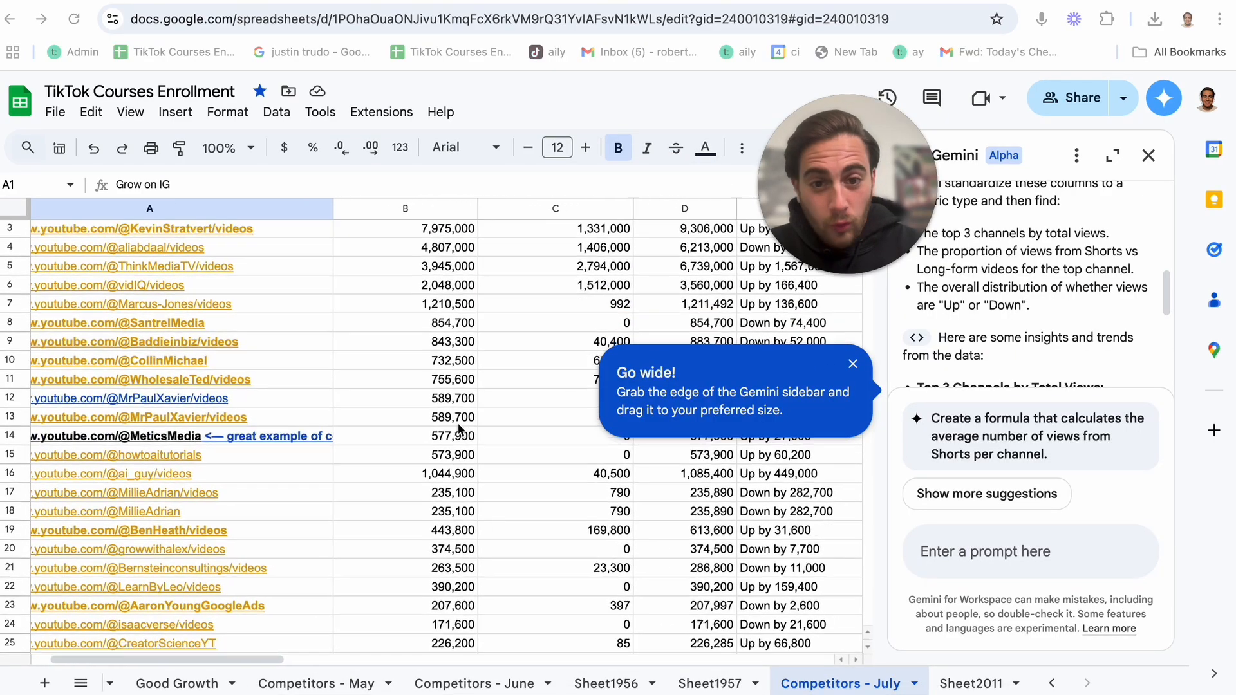
scroll(458, 423, "up", 3)
scroll(1030, 290, "down", 2)
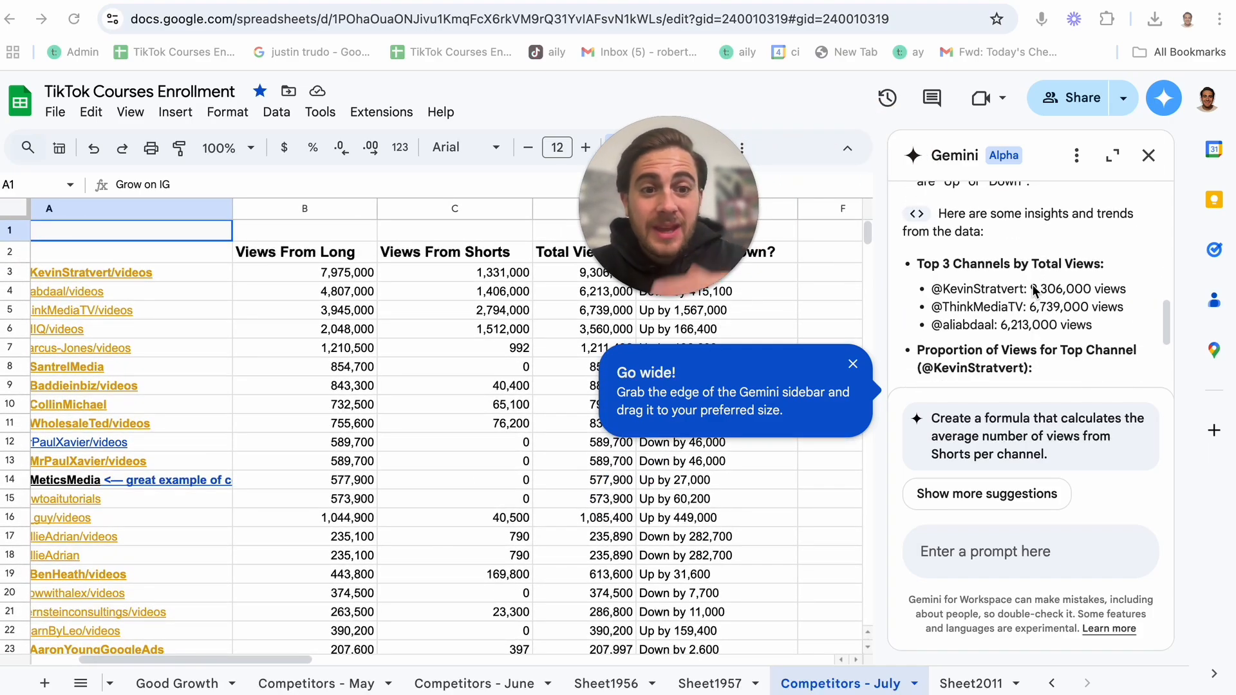
scroll(1031, 290, "down", 2)
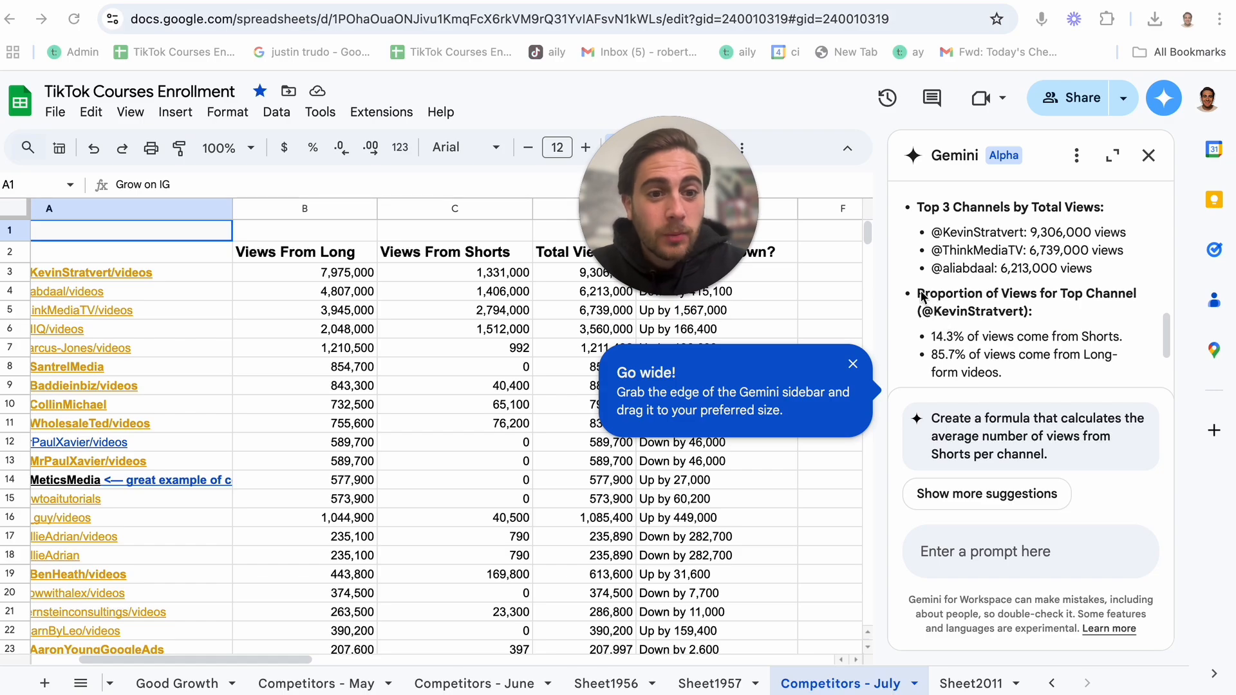
scroll(991, 284, "down", 2)
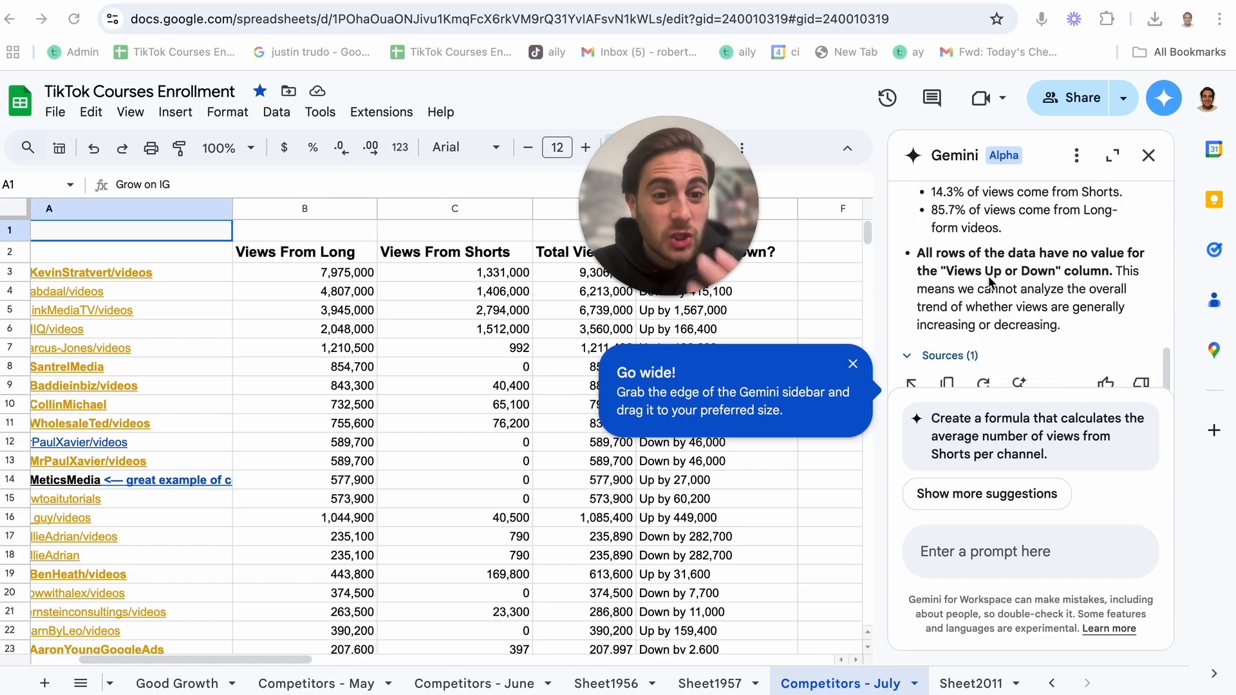
scroll(989, 282, "up", 8)
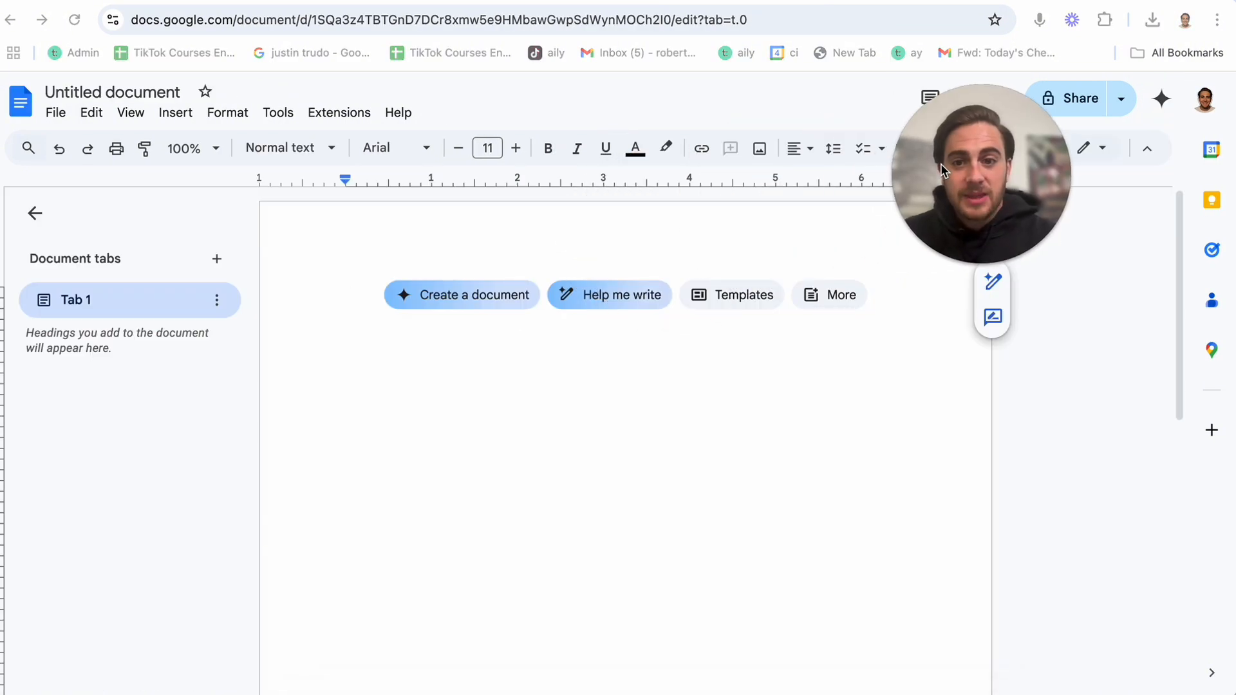
Have Help me write draft a 15-second hook for a YouTube script on 11 Gemini settings, teasing a few settings, and read the draft
left_click(622, 296)
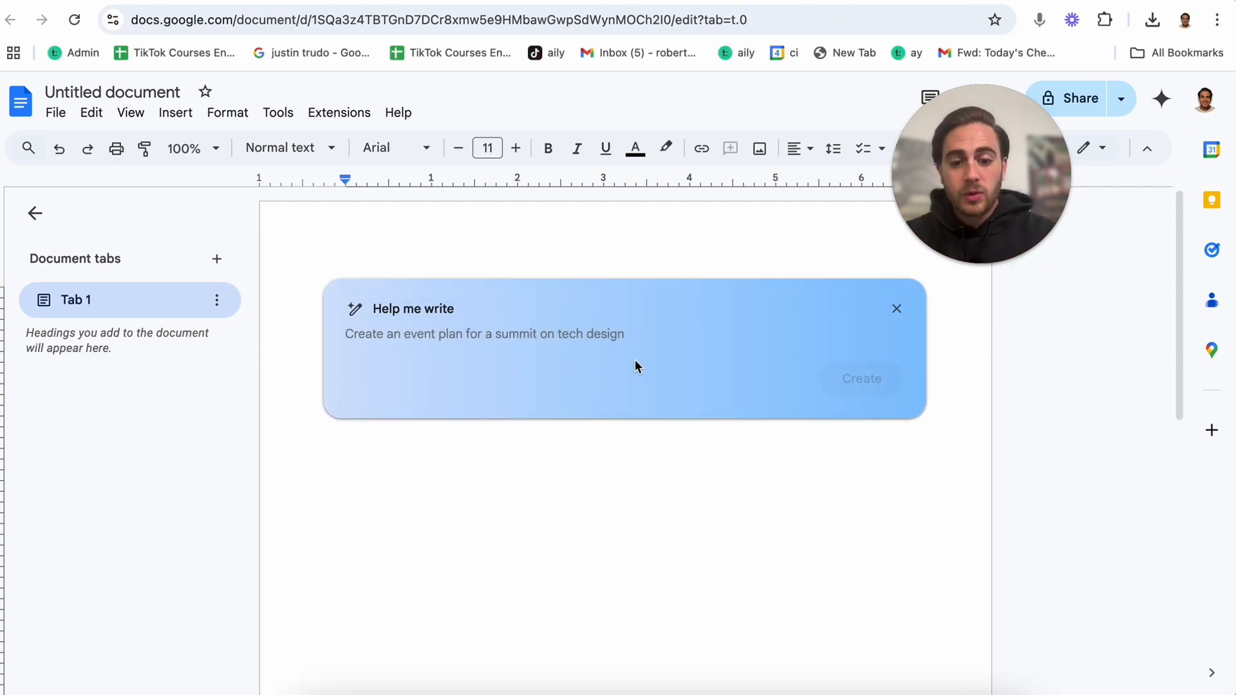
type("I am writing a youtube script for 11 gemini settings that my viewers need to turn on - please help m")
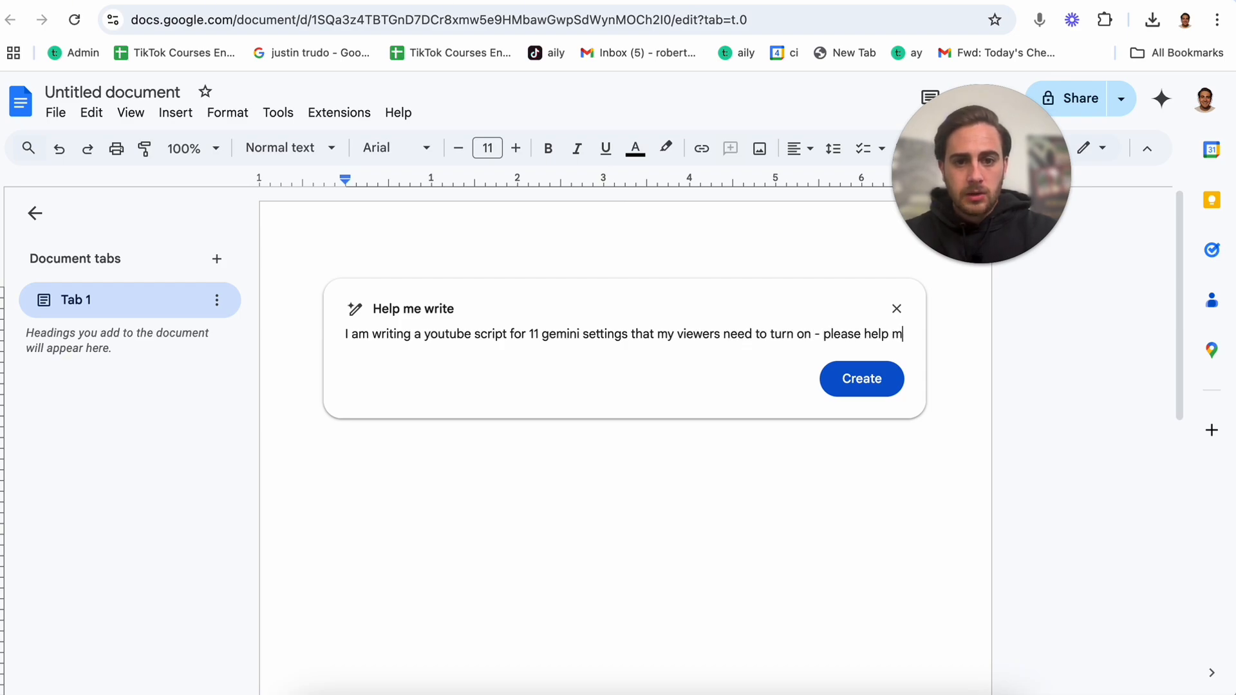
type("e cr")
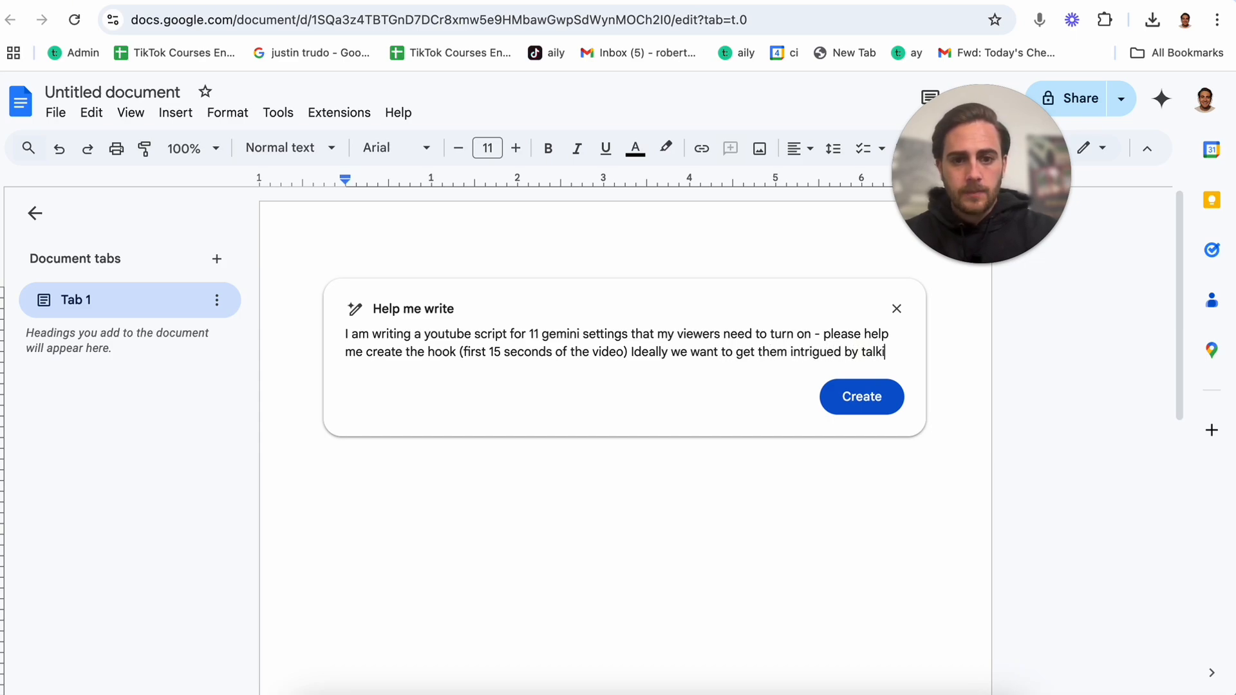
type("ng about a few of the settings")
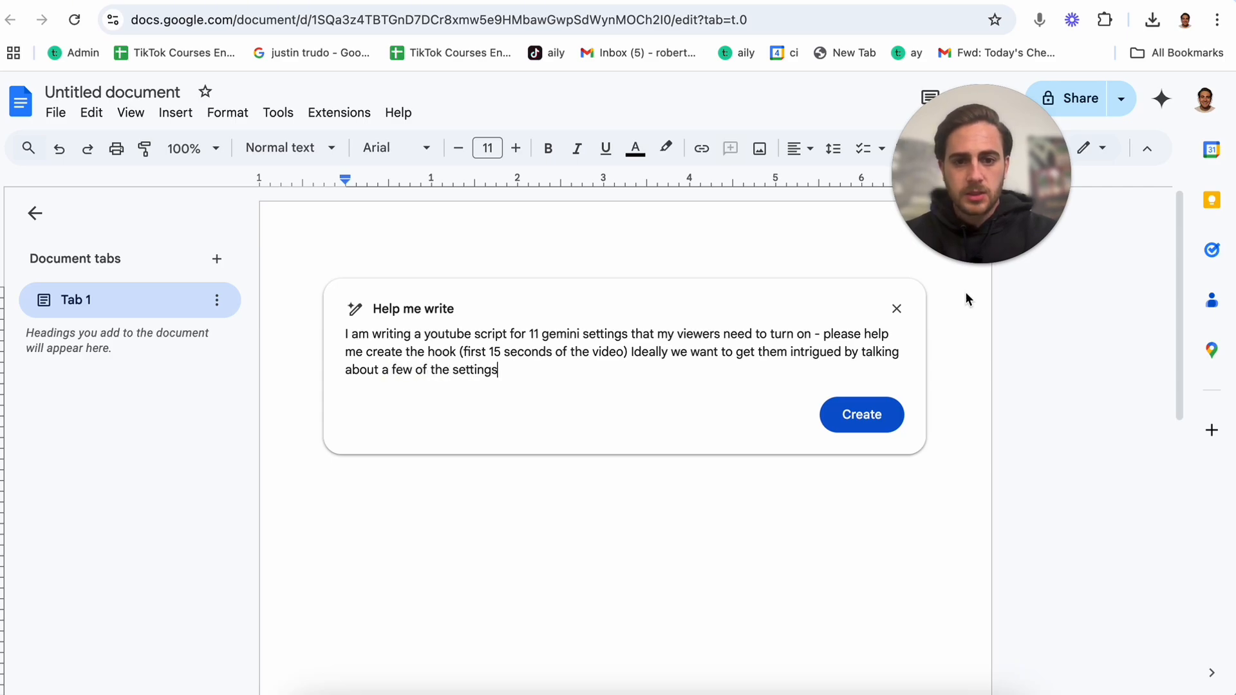
left_click(862, 414)
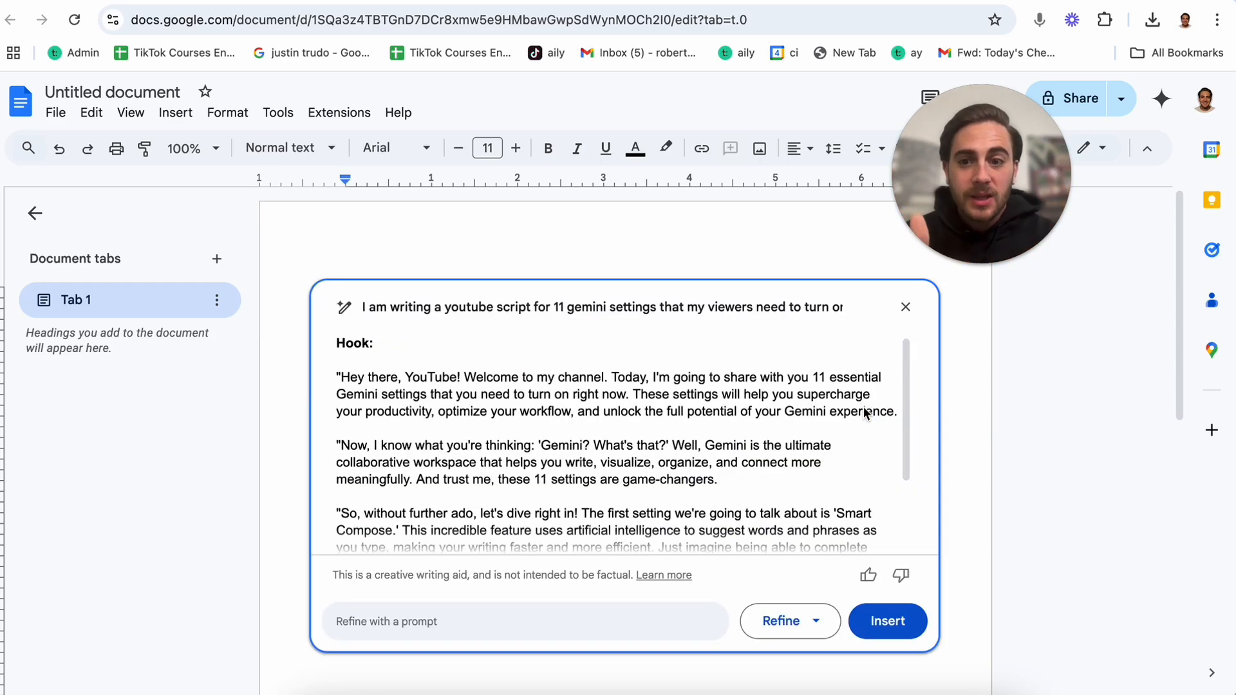
scroll(719, 425, "down", 3)
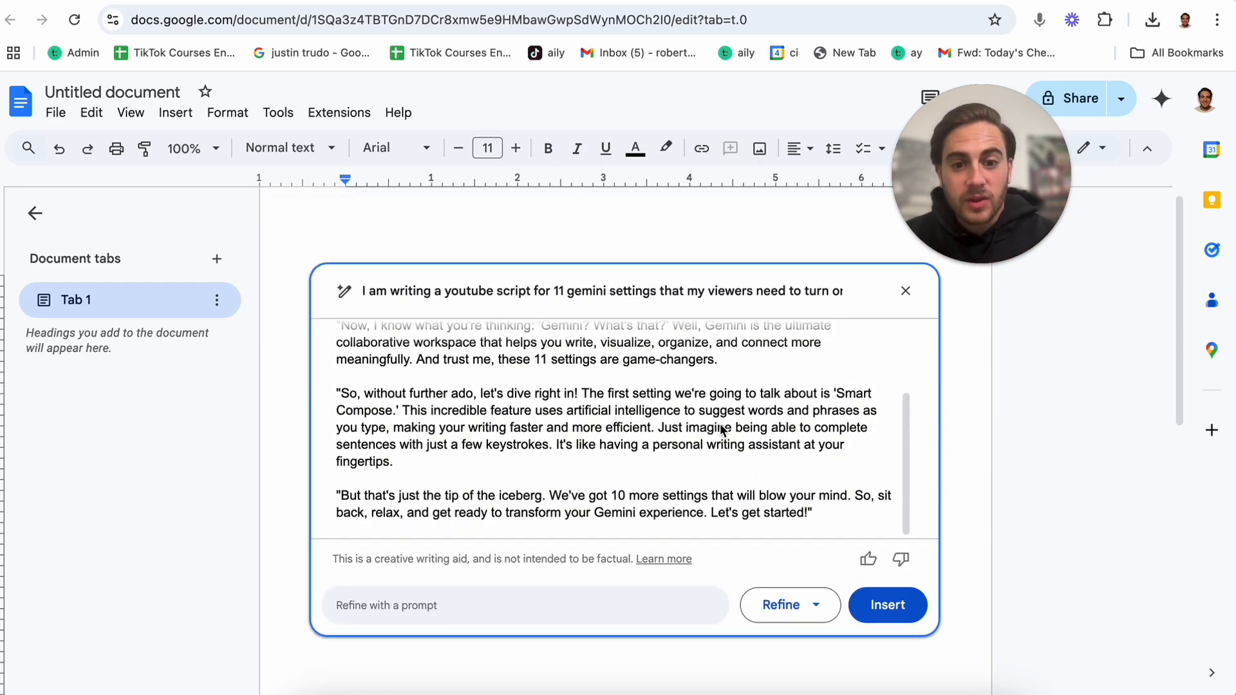
left_click(799, 597)
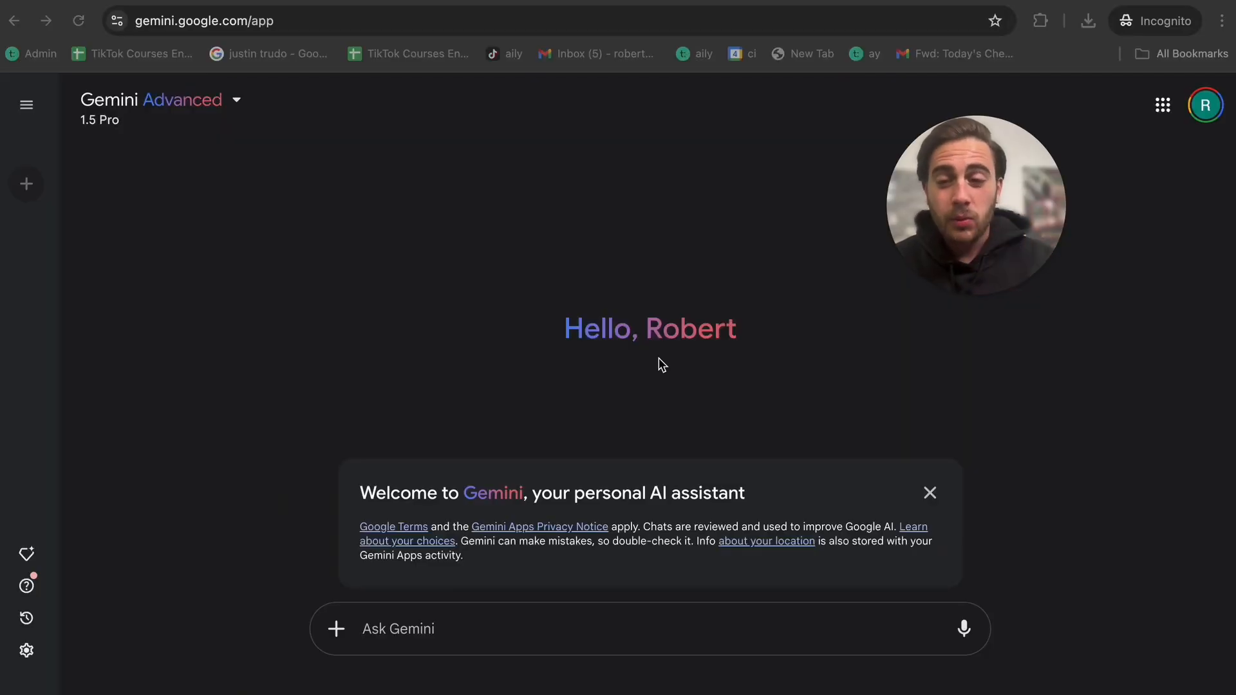
In the Gemini app, select 1.5 Pro with Deep Research and ask for the best US cities for $300K-$500K multi-family properties needing little to no rehab
left_click(117, 127)
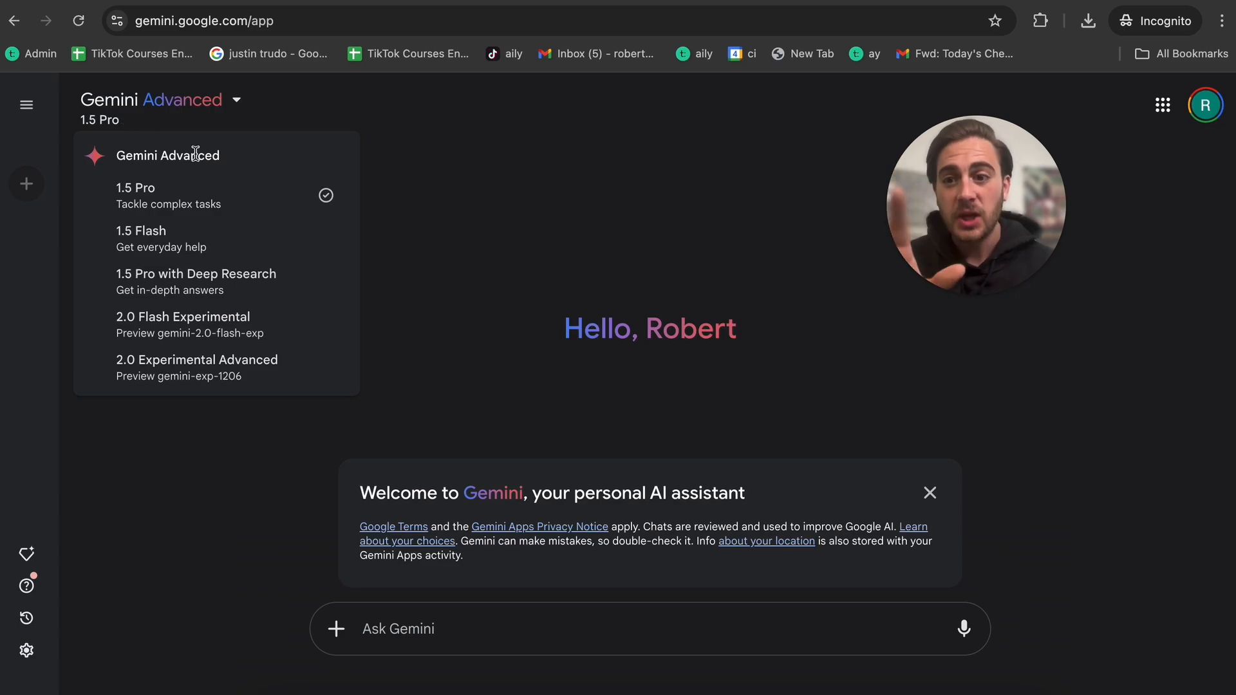
left_click(185, 286)
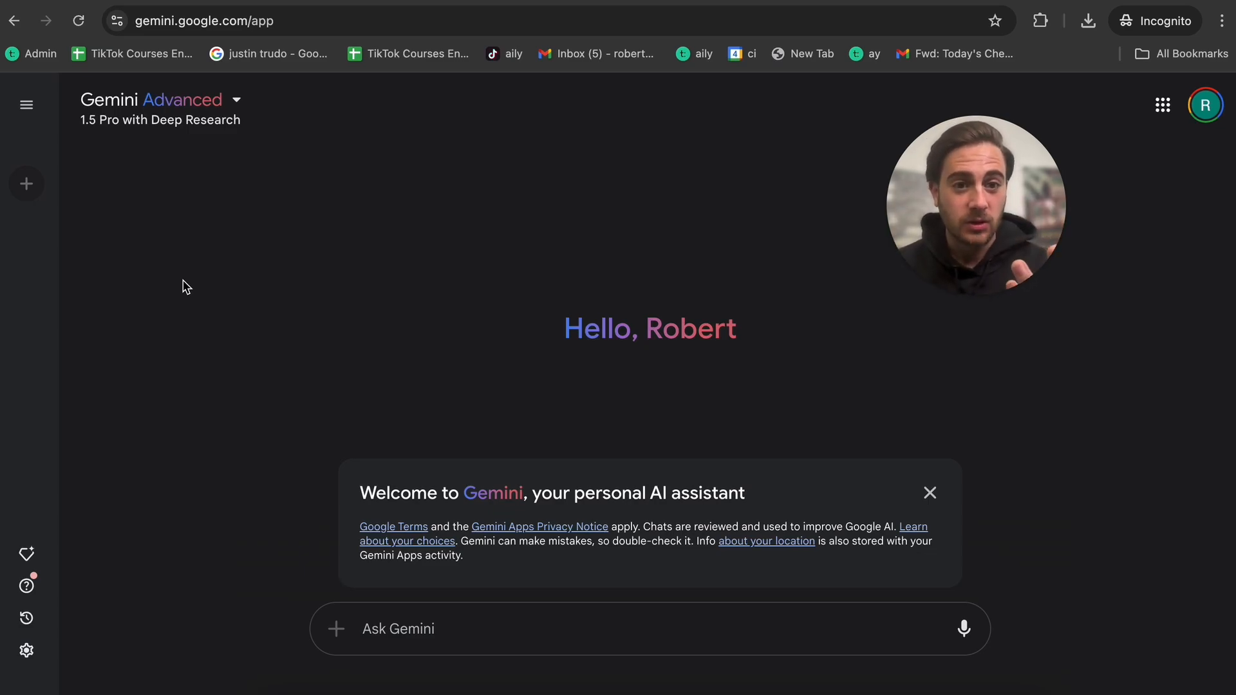
type("I am a real estate investor that is focused on buying up multi-family properties in the US that are between $300K-$500K and need little to no rehab, I am interested in buying units with NO tenants and units that are occupied. Can you please let me know the best cities for me to look and why I should be looking there")
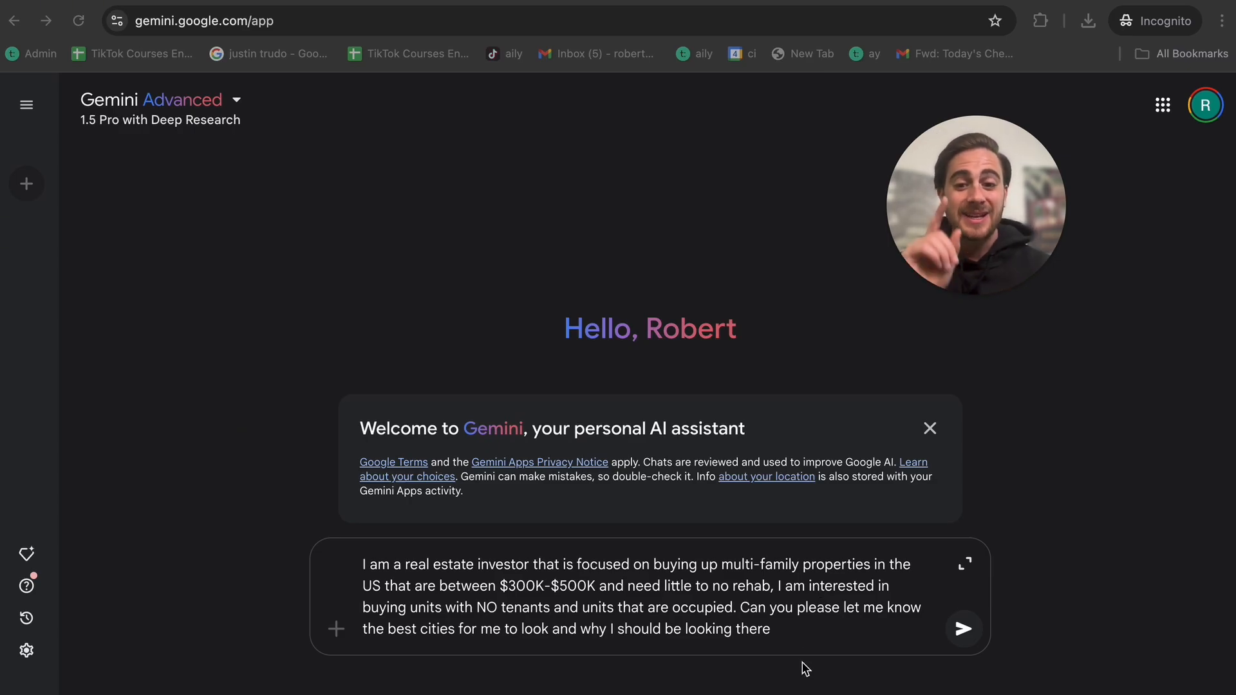
left_click(964, 629)
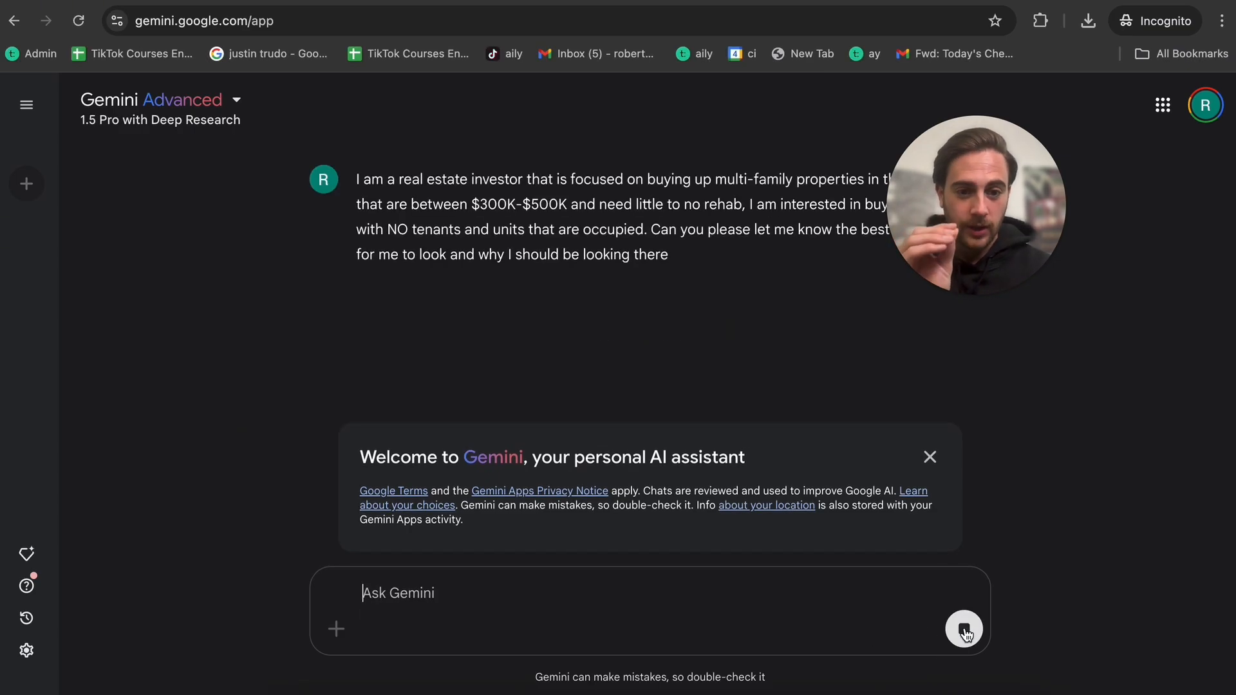
left_click_drag(993, 243, 1071, 193)
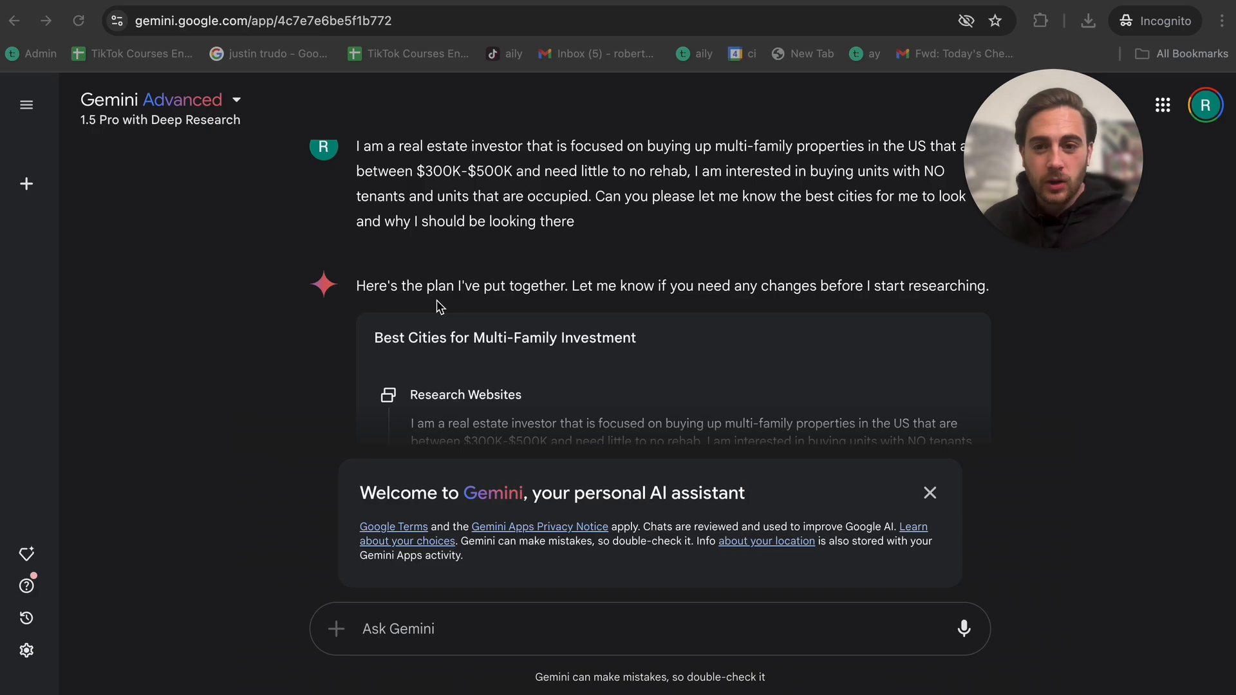
Review the proposed plan for Best Cities for Multi-Family Investment and start the research
scroll(440, 307, "down", 1)
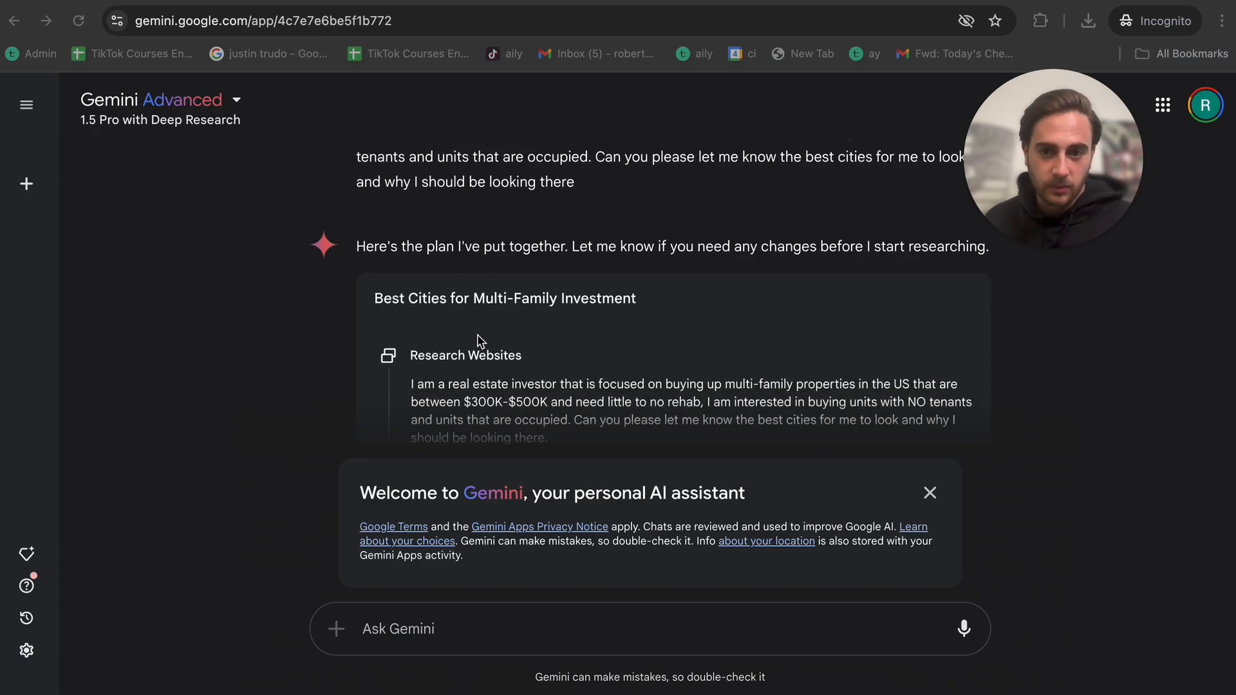
scroll(479, 340, "down", 2)
scroll(426, 312, "down", 3)
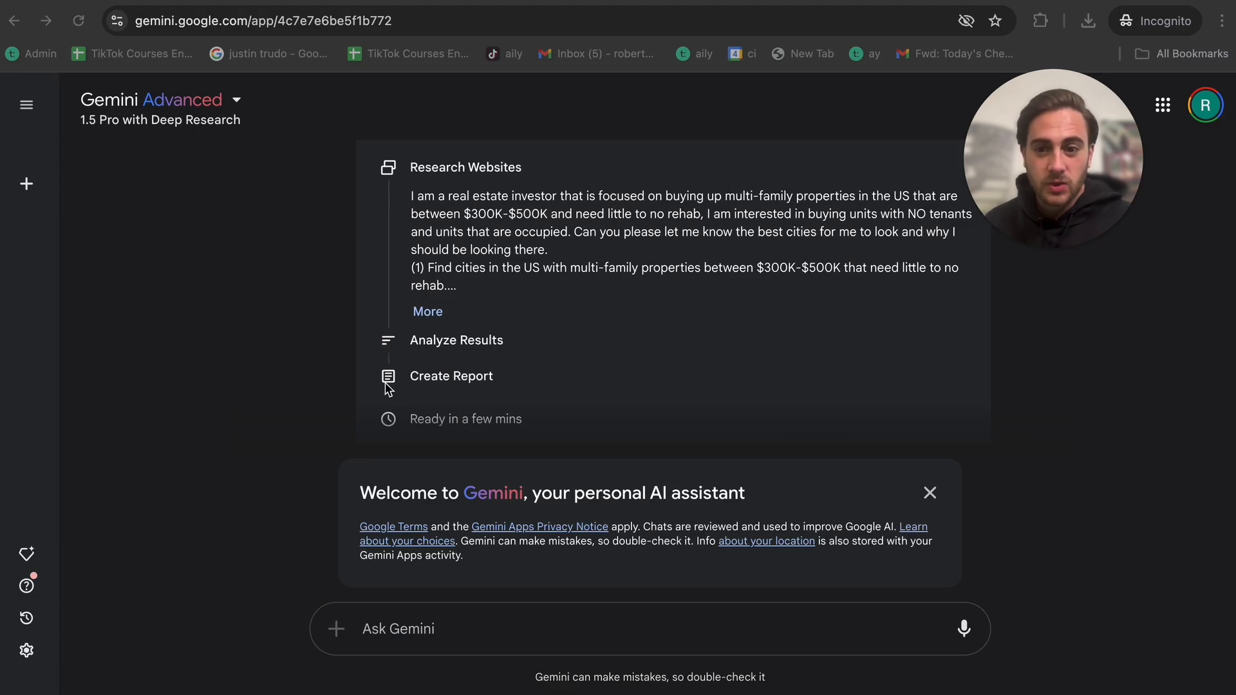
scroll(386, 386, "down", 2)
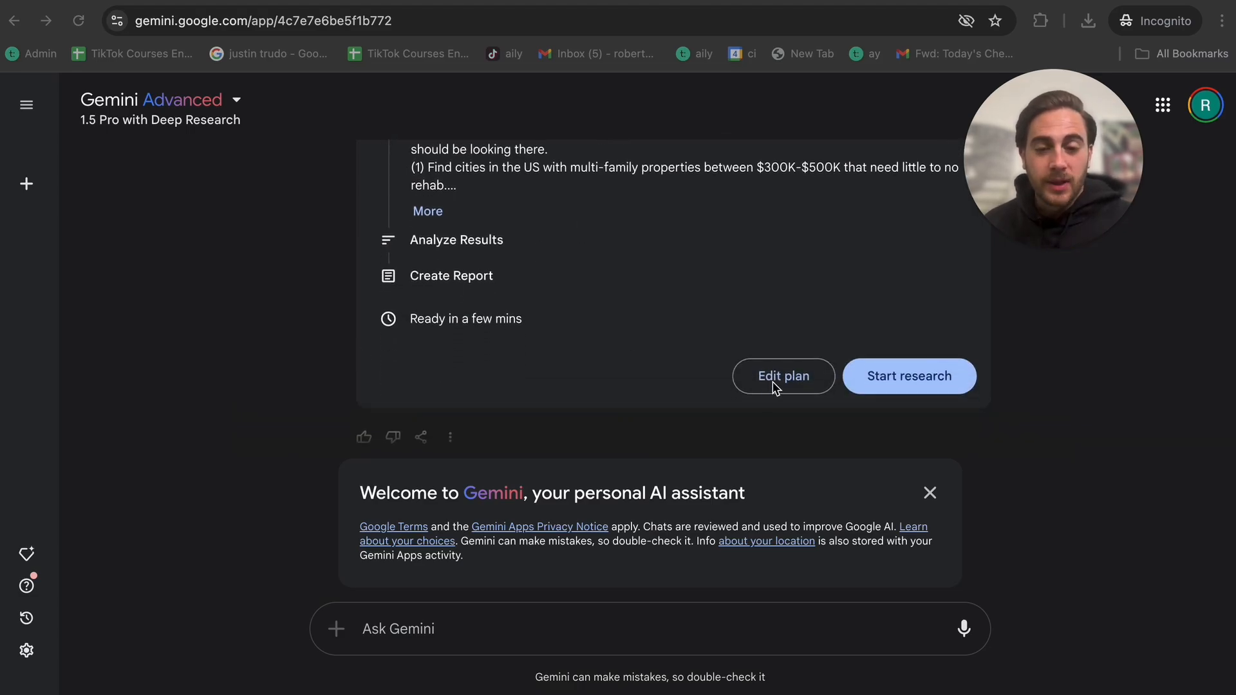
left_click(908, 380)
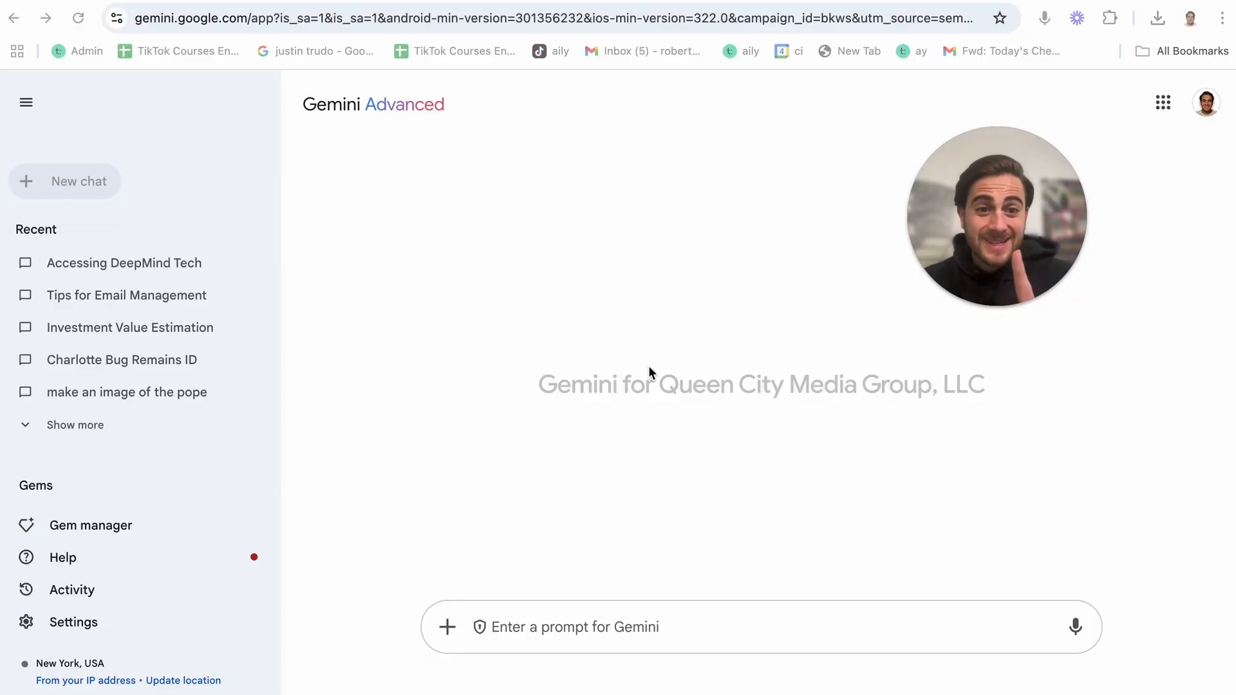
Open the Gem manager and look through the full list of Gems premade by Google
left_click(90, 524)
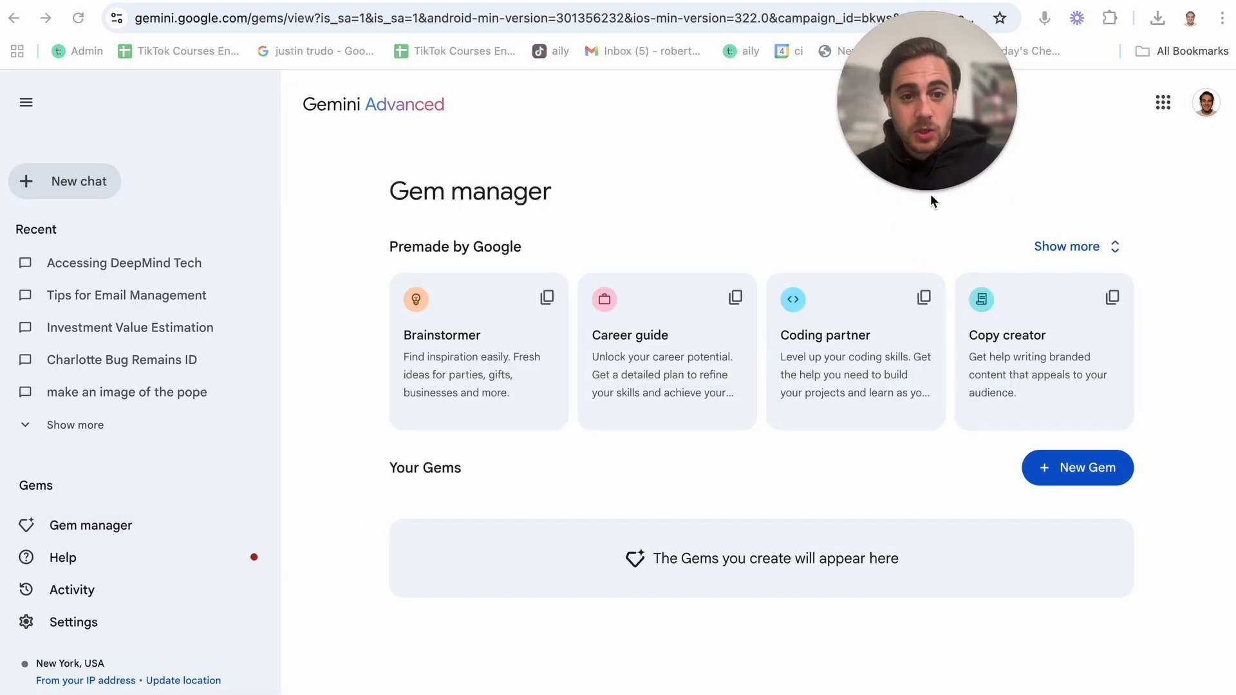
left_click(1093, 258)
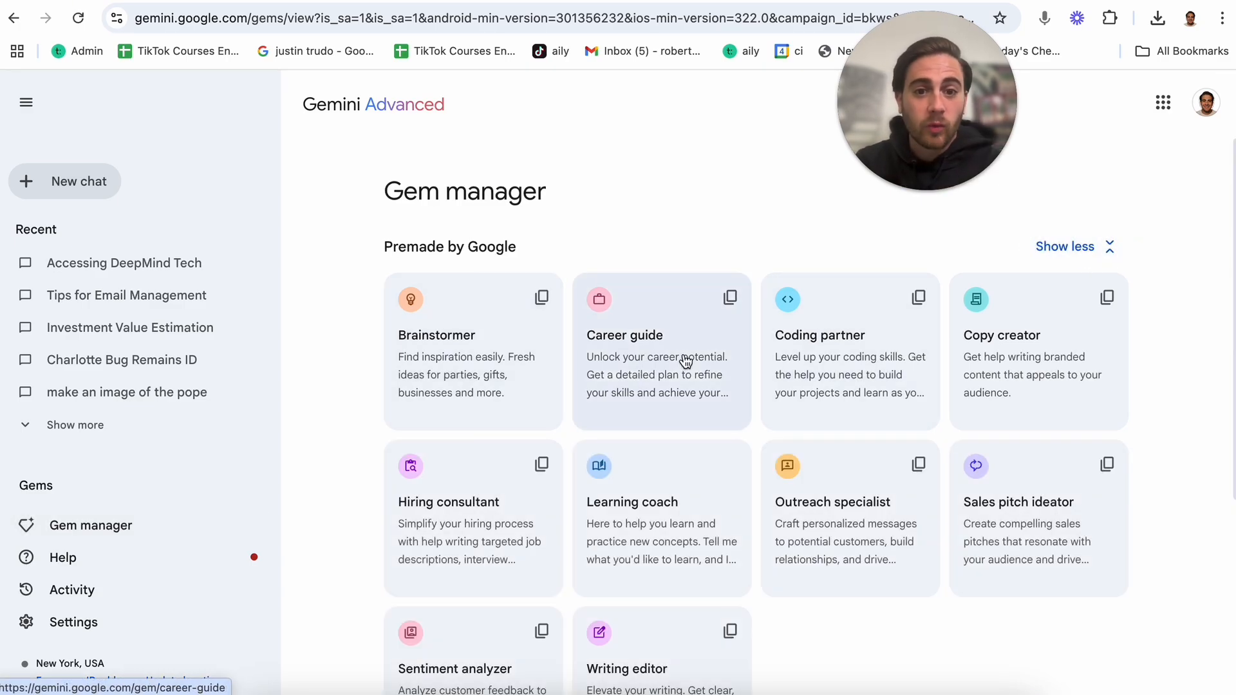
scroll(992, 309, "down", 1)
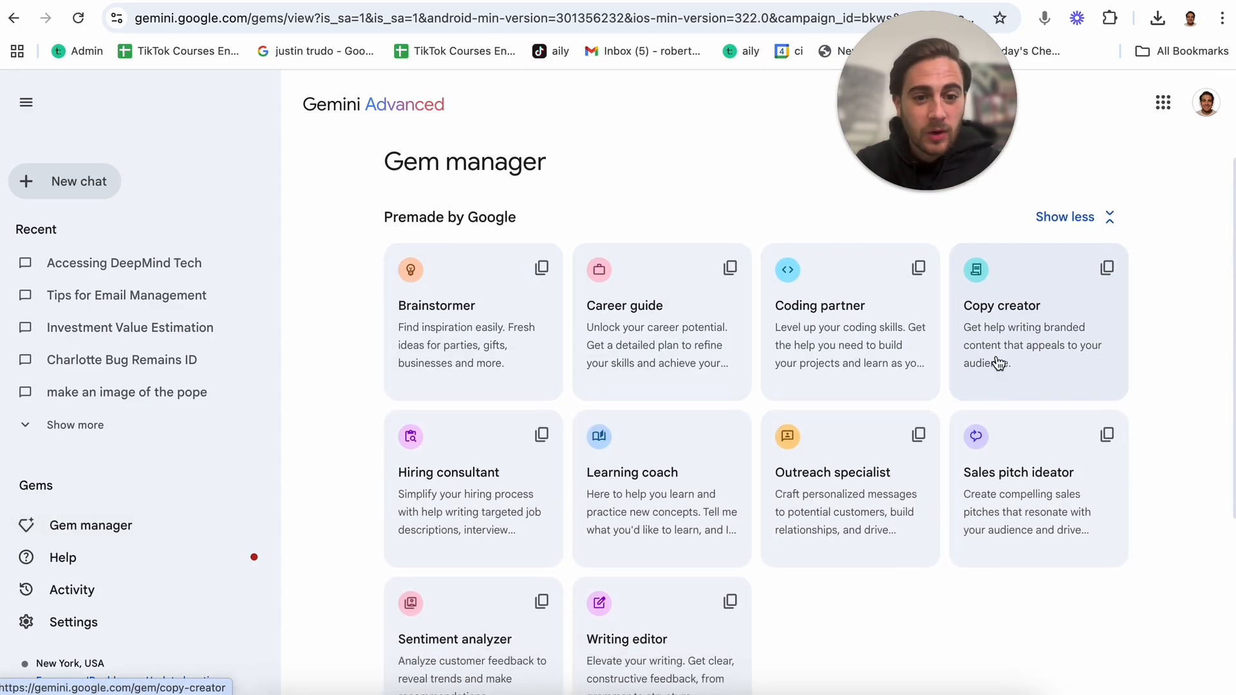
scroll(1005, 471, "down", 1)
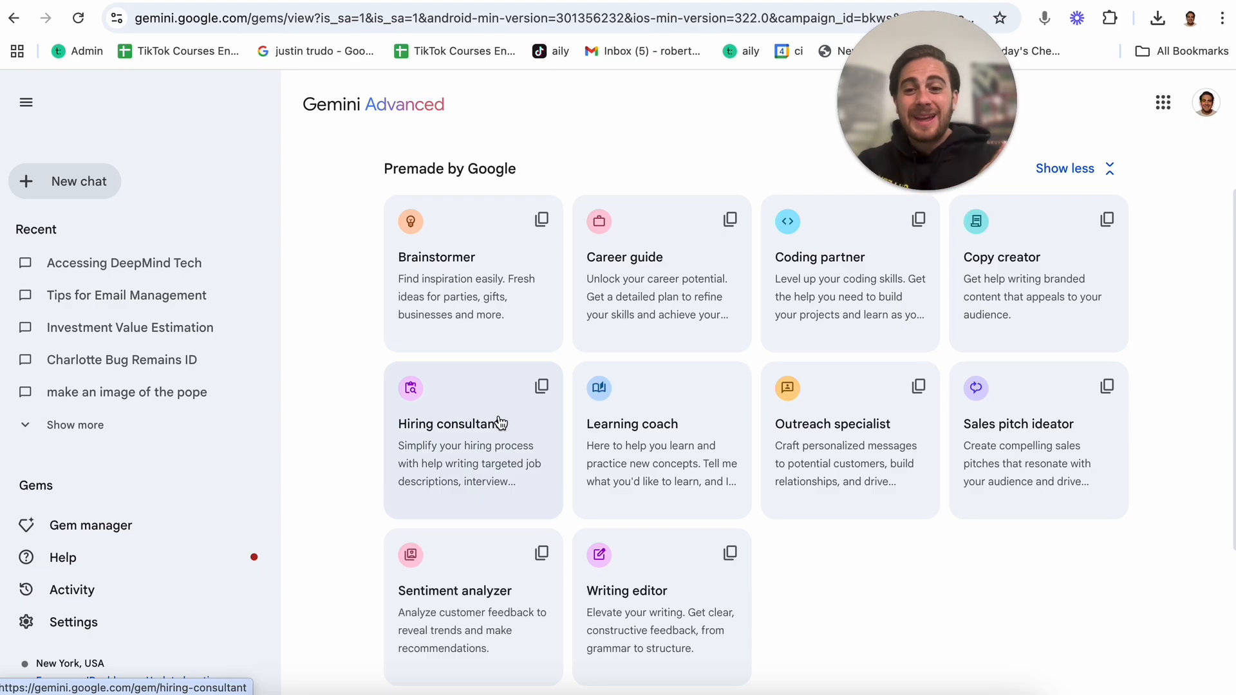
scroll(570, 435, "down", 4)
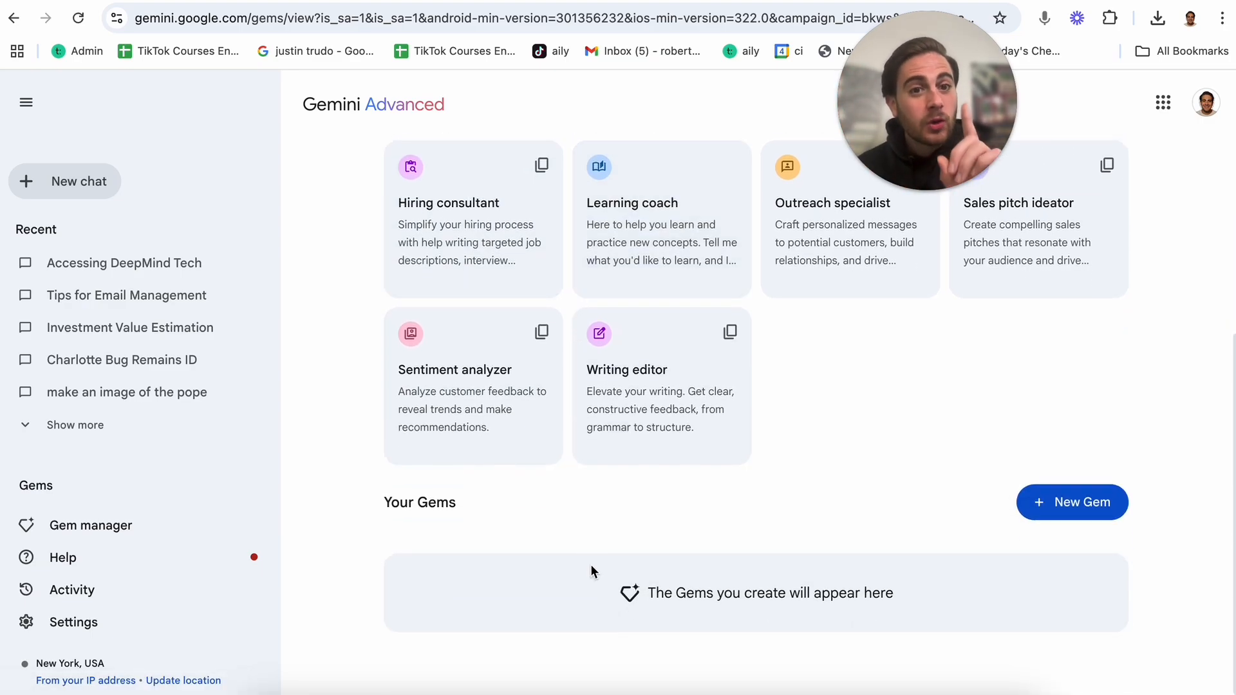
scroll(905, 444, "up", 5)
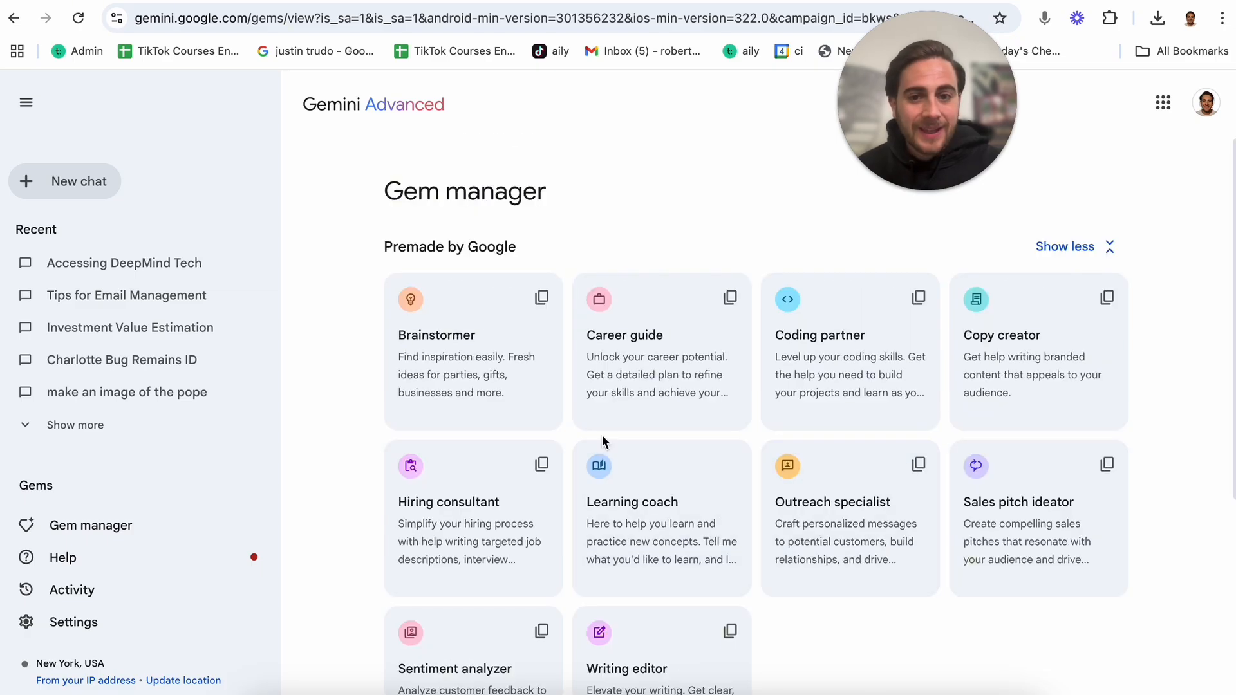
Open the premade Career guide Gem and read its description
left_click(641, 372)
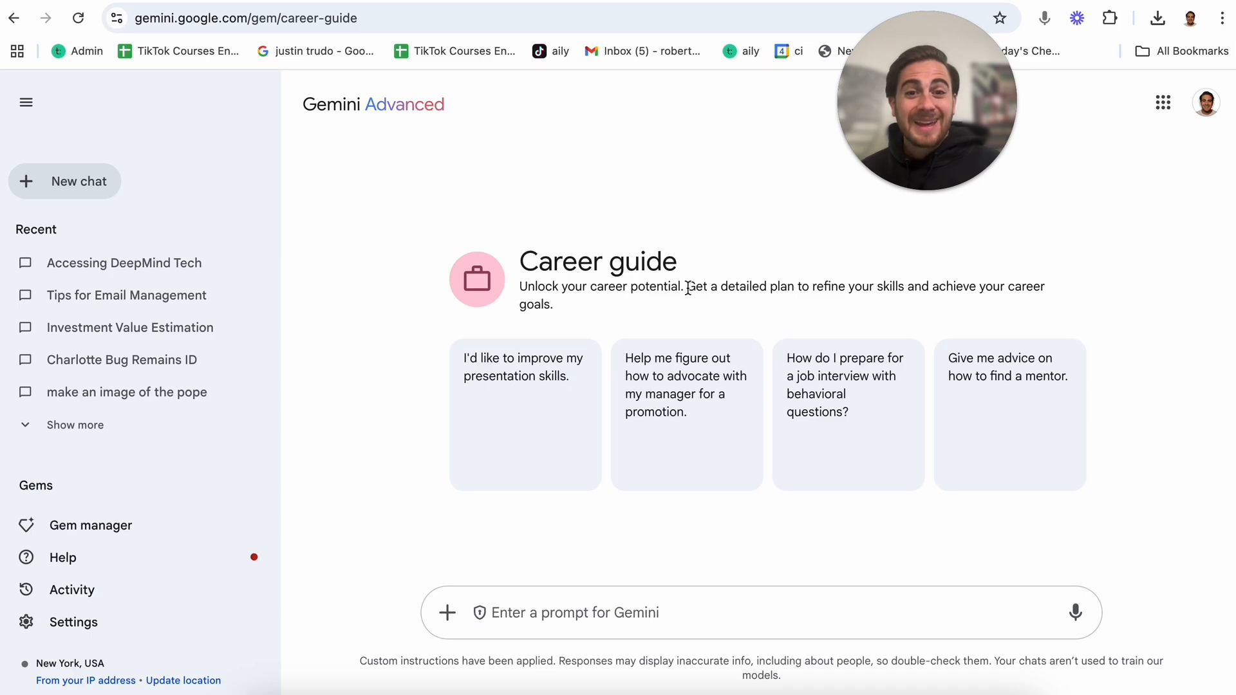
left_click_drag(687, 288, 804, 293)
left_click(805, 293)
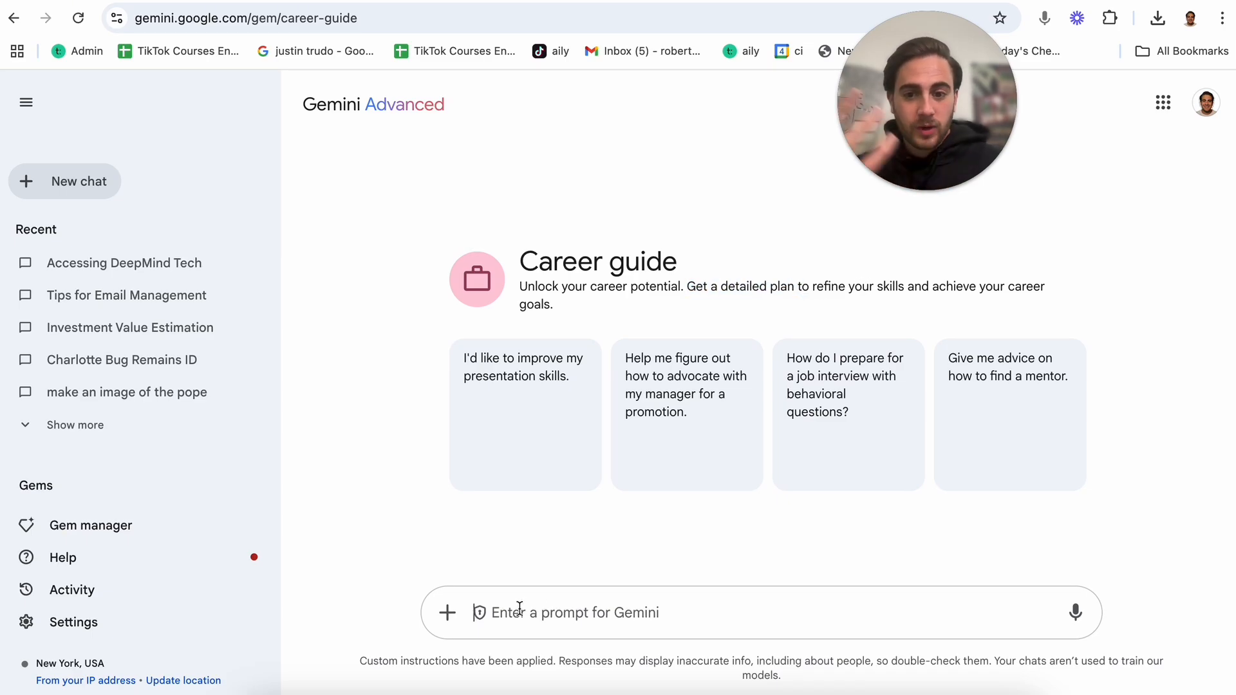
Ask the Career guide for a detailed plan of what to focus on each college year to become an investment banker after graduating
type("I want to ")
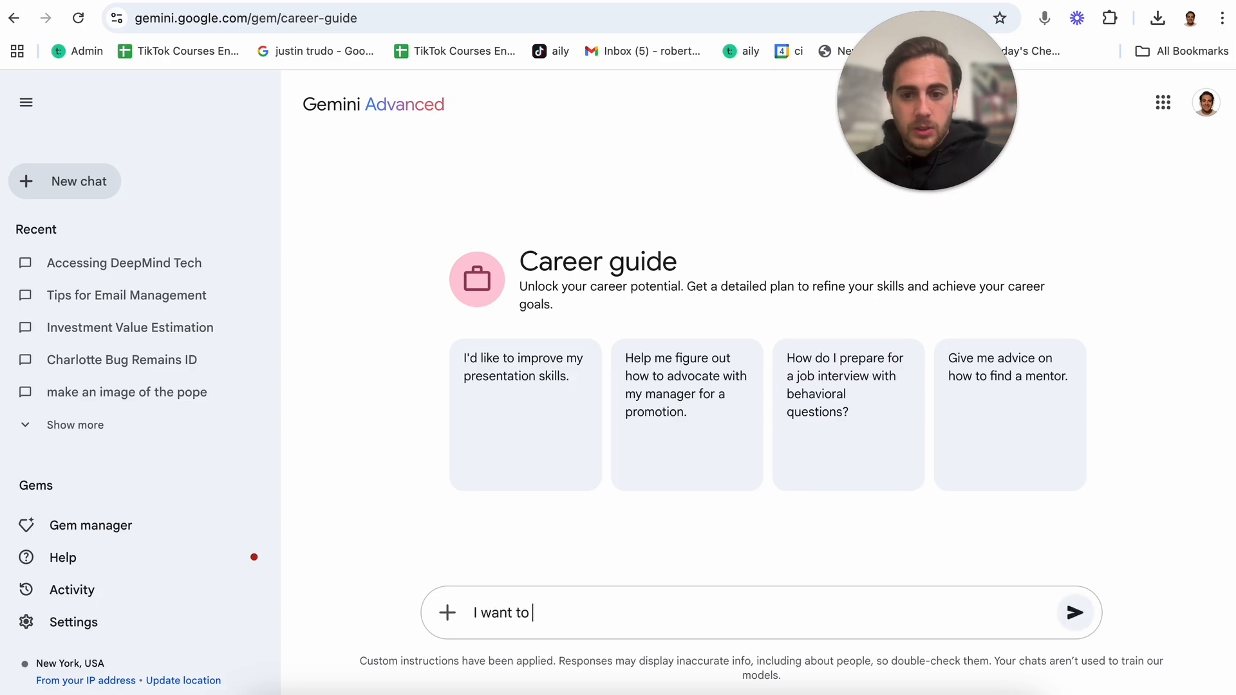
type("become an investment banker when I gradu")
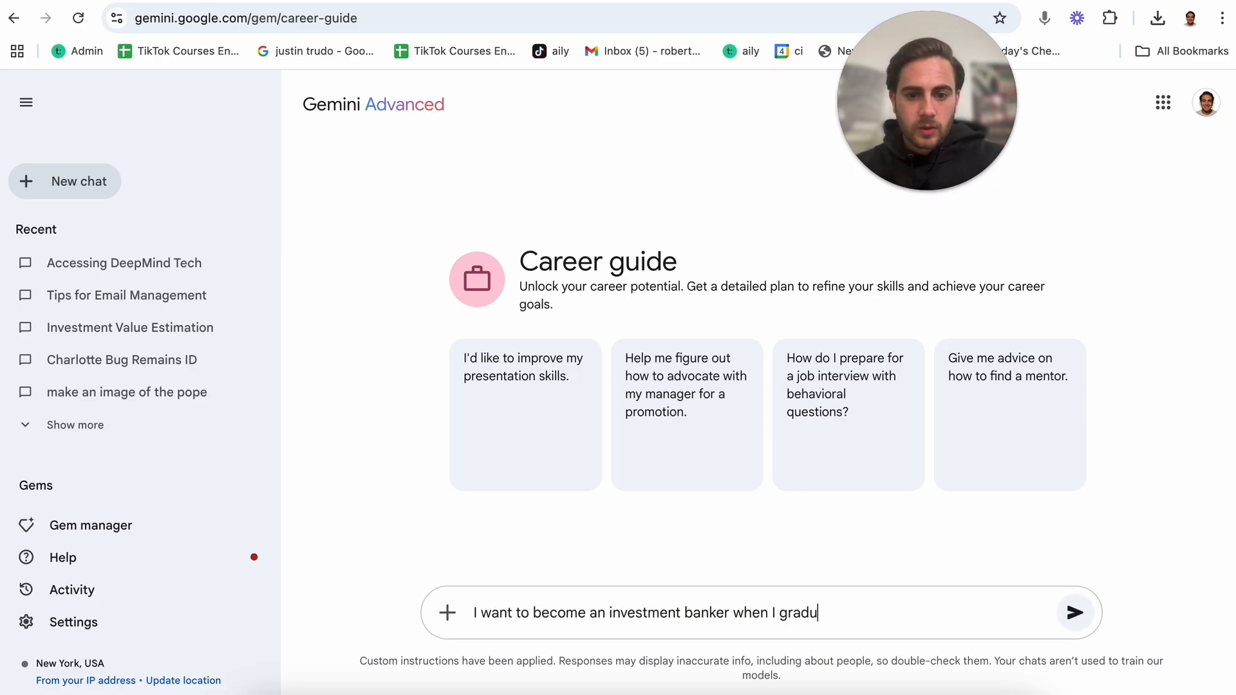
type("ate college - what should I focus on each year of college. -")
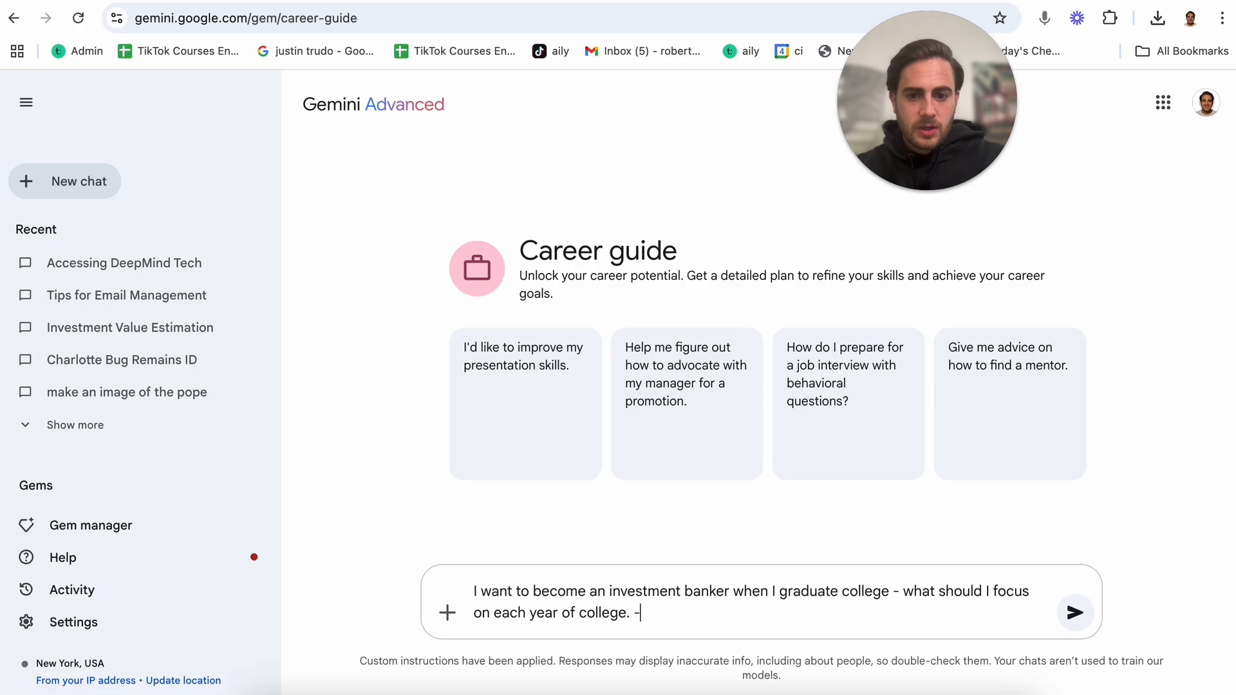
key("BackSpace")
key("BackSpace")
key("BackSpace")
type(" - give me a d")
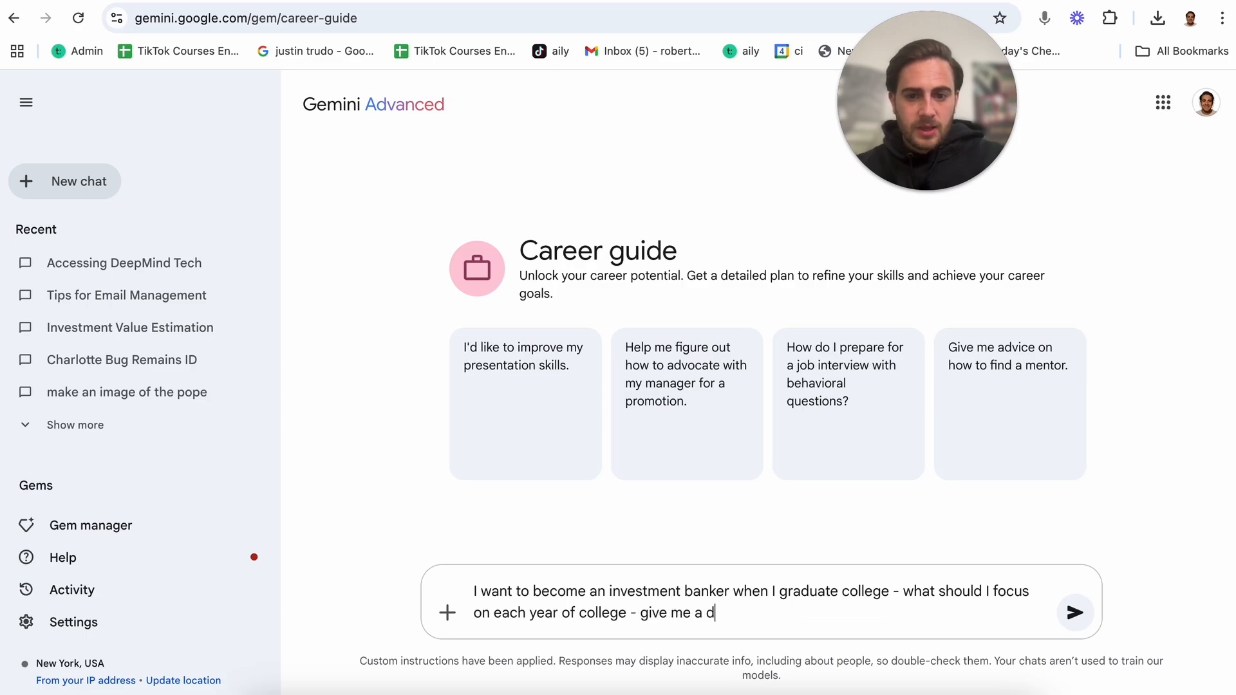
type("etailed plamn fo")
key("BackSpace")
key("BackSpace")
key("BackSpace")
type("eing able to do this")
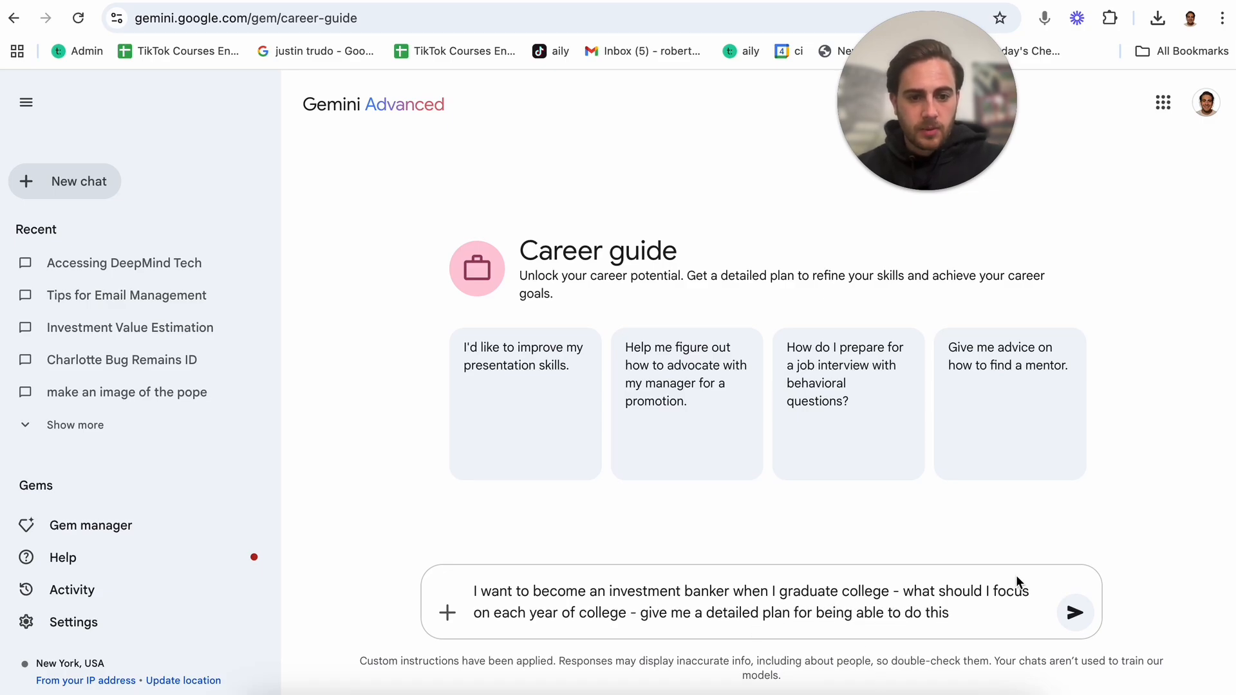
left_click(1075, 614)
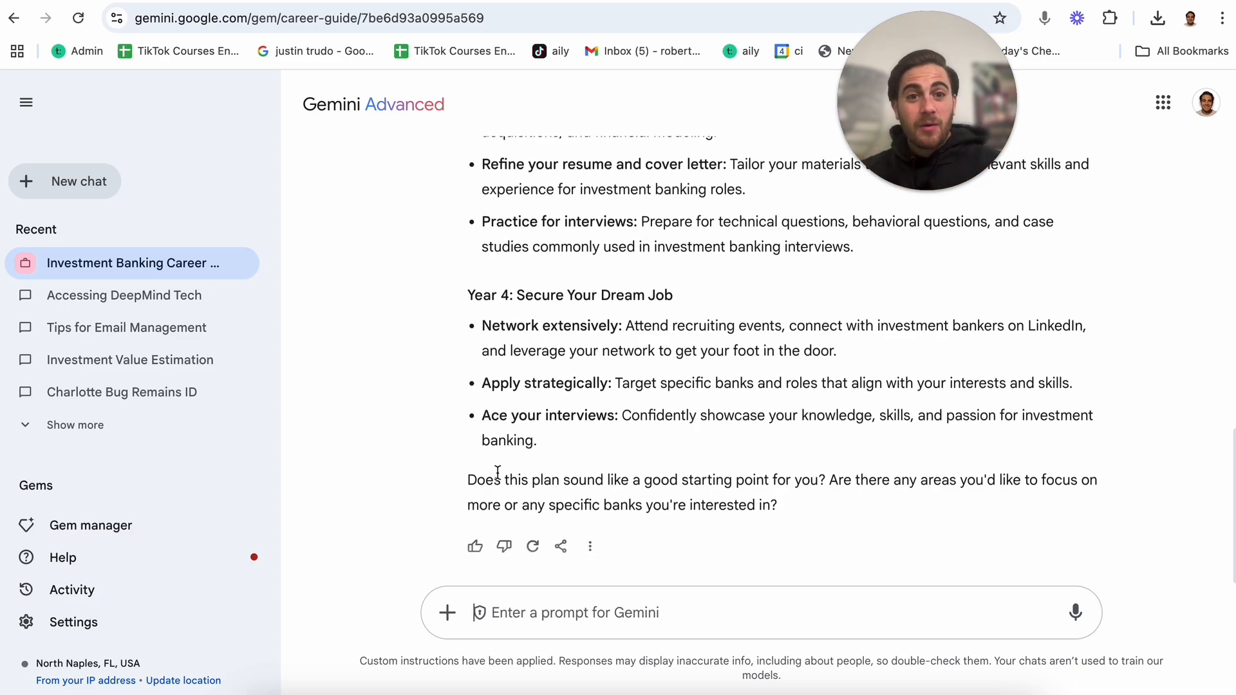
Send the follow-up "what should I do when I enter the workforce to make $10,000,000 a year"
type("what shou")
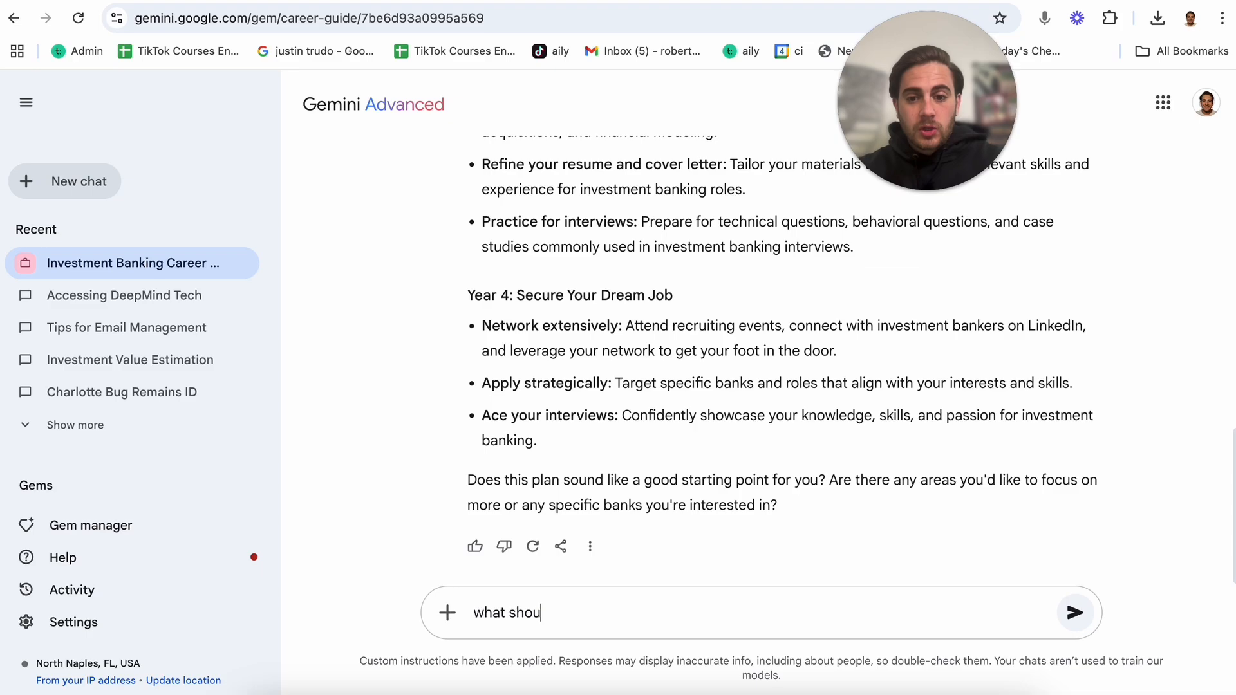
type("ld I do when I ente")
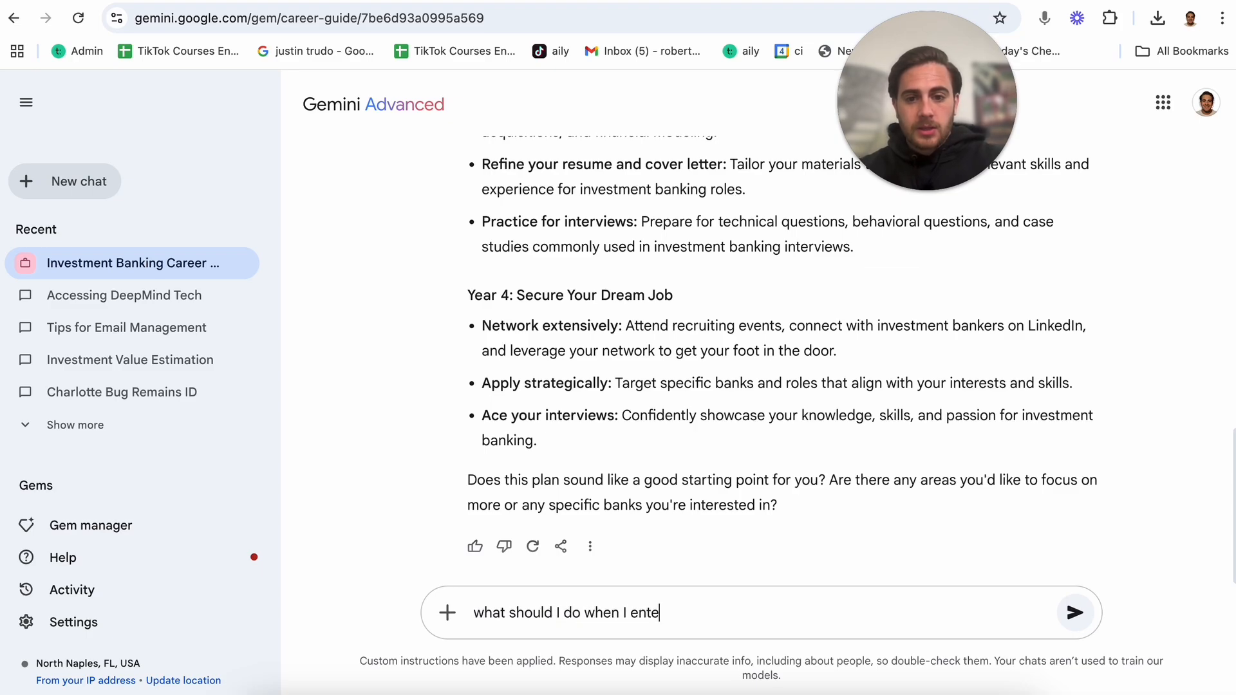
type("r the workforce to make $10,000,000 a year")
key("Return")
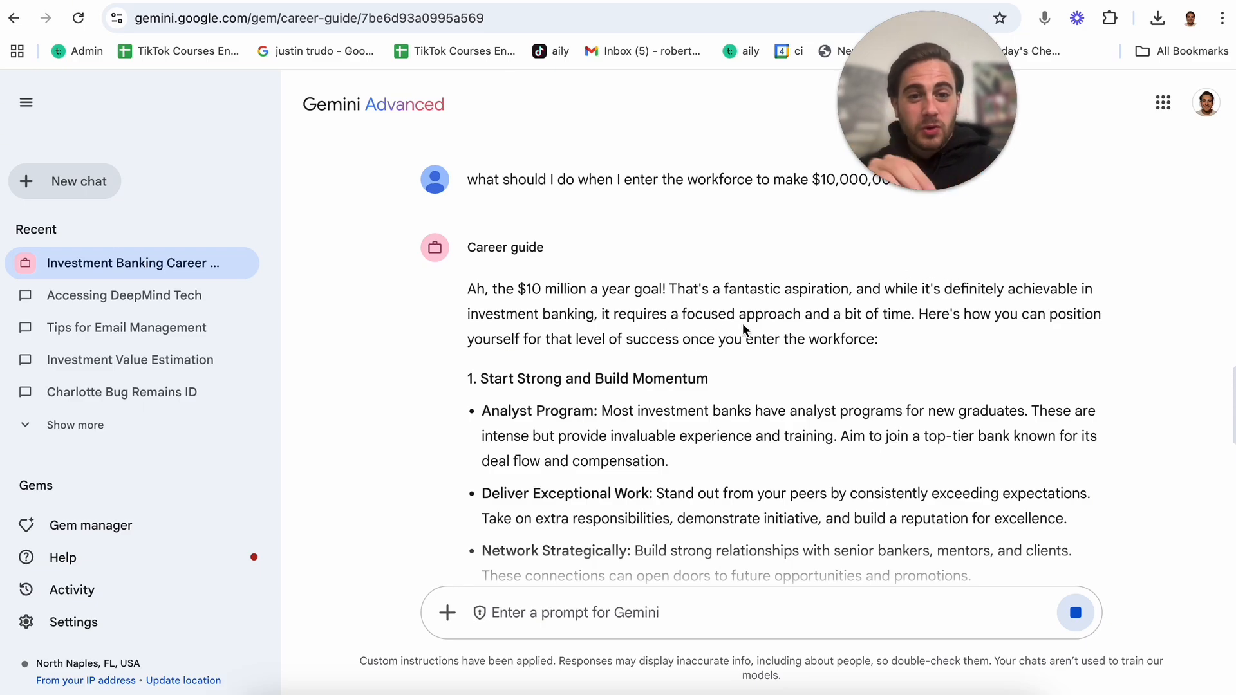
Read the Career guide's answer through to its Important Considerations, and return to the Gem manager
scroll(678, 377, "down", 2)
scroll(678, 381, "down", 1)
scroll(678, 377, "down", 10)
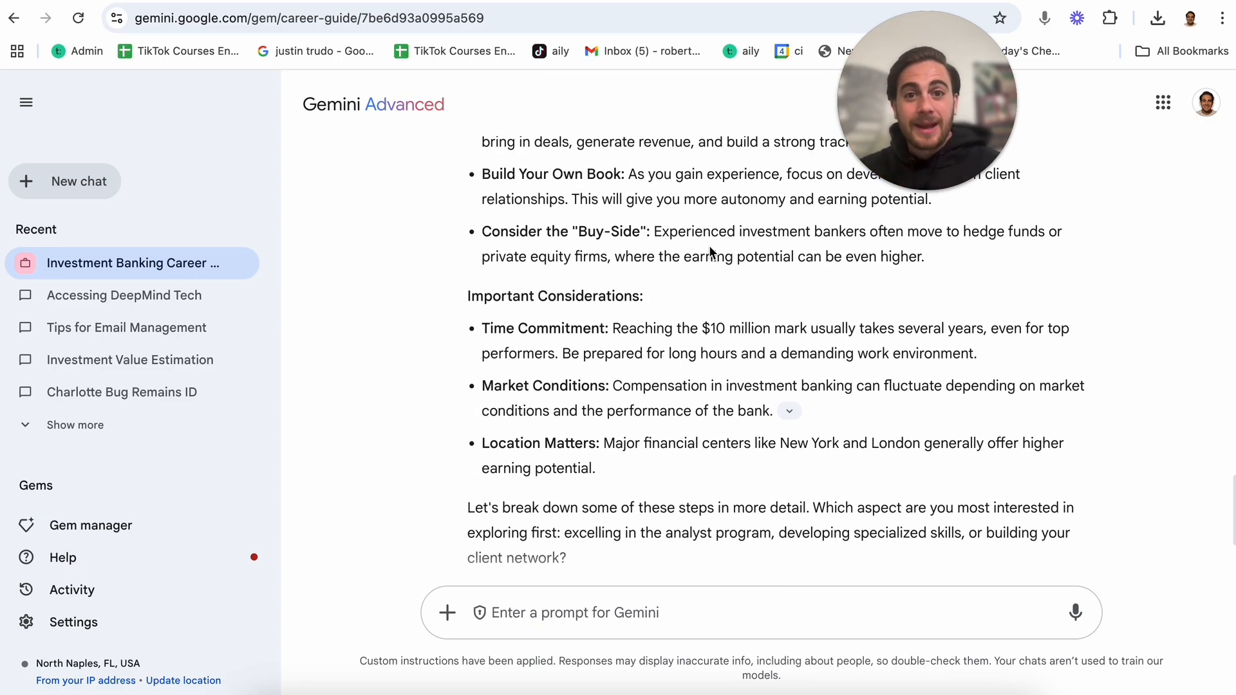
left_click(121, 526)
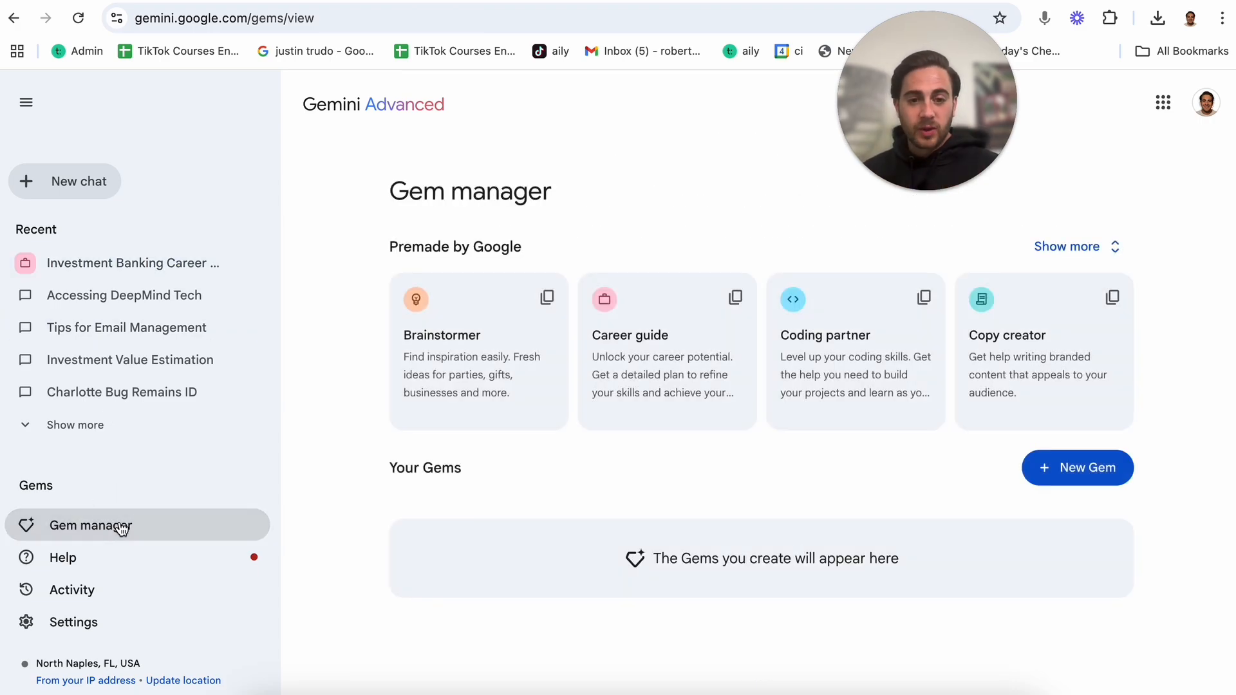
Start a new custom Gem and look over its Name, Instructions and Knowledge fields, including the option to add reference files
left_click(1042, 465)
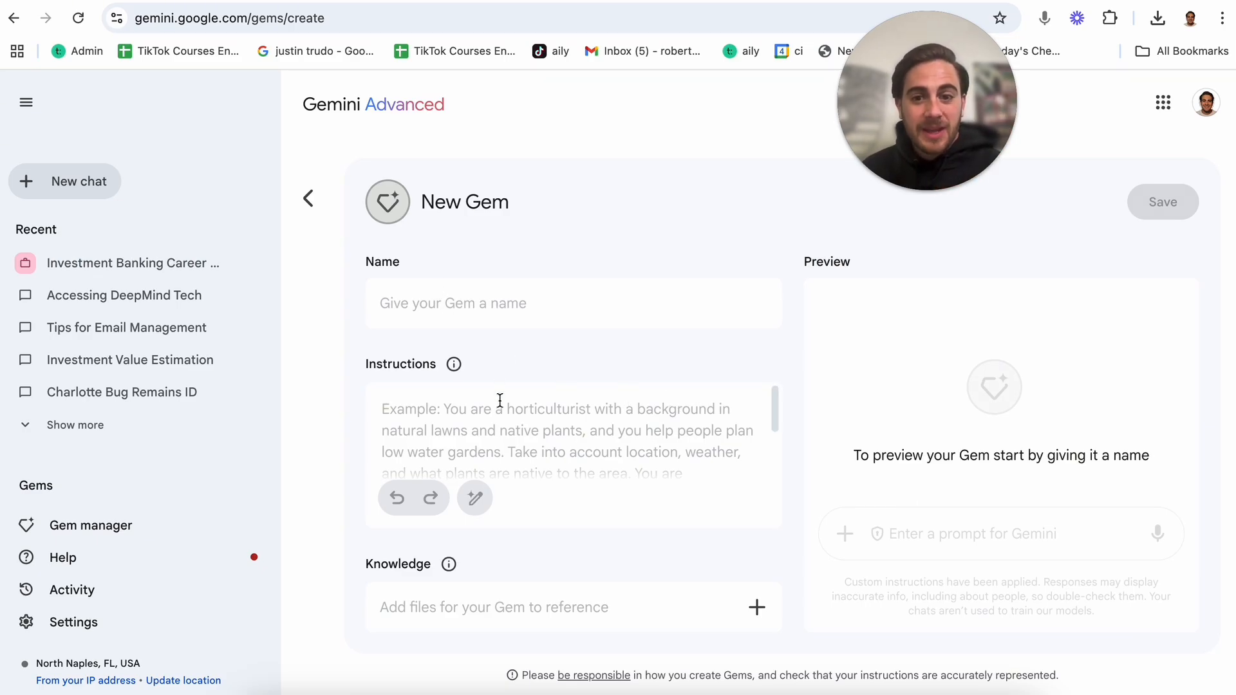
scroll(504, 416, "down", 2)
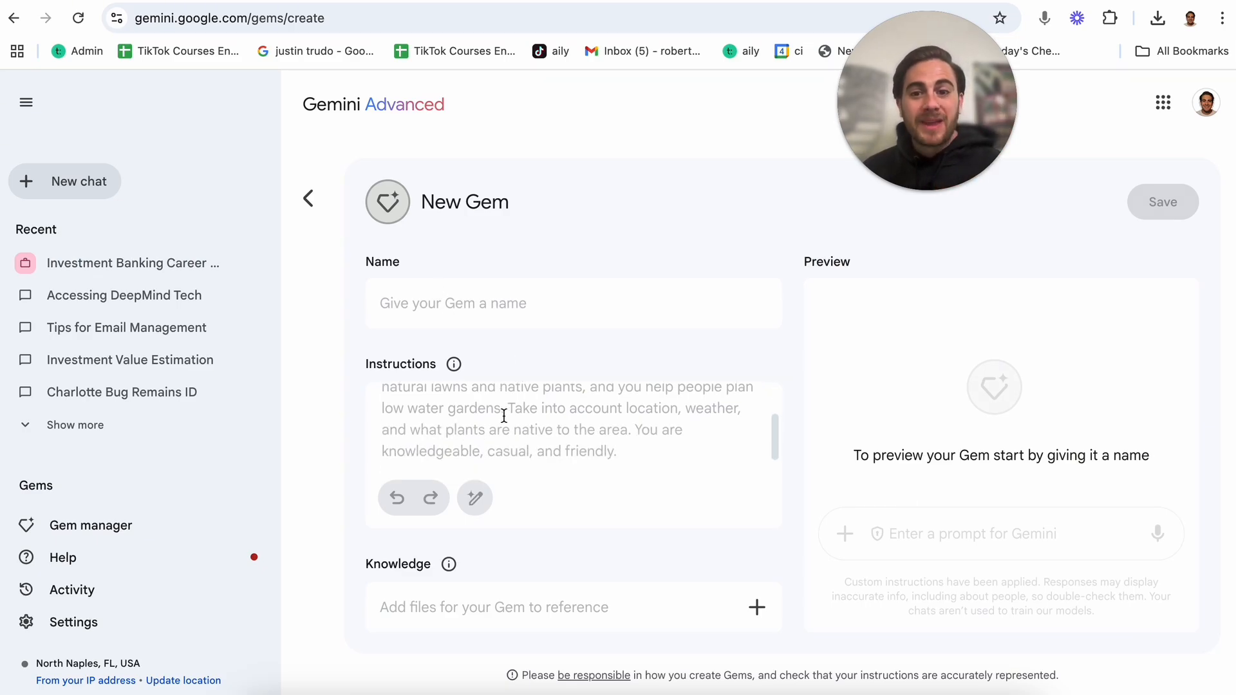
left_click(494, 451)
scroll(629, 515, "down", 2)
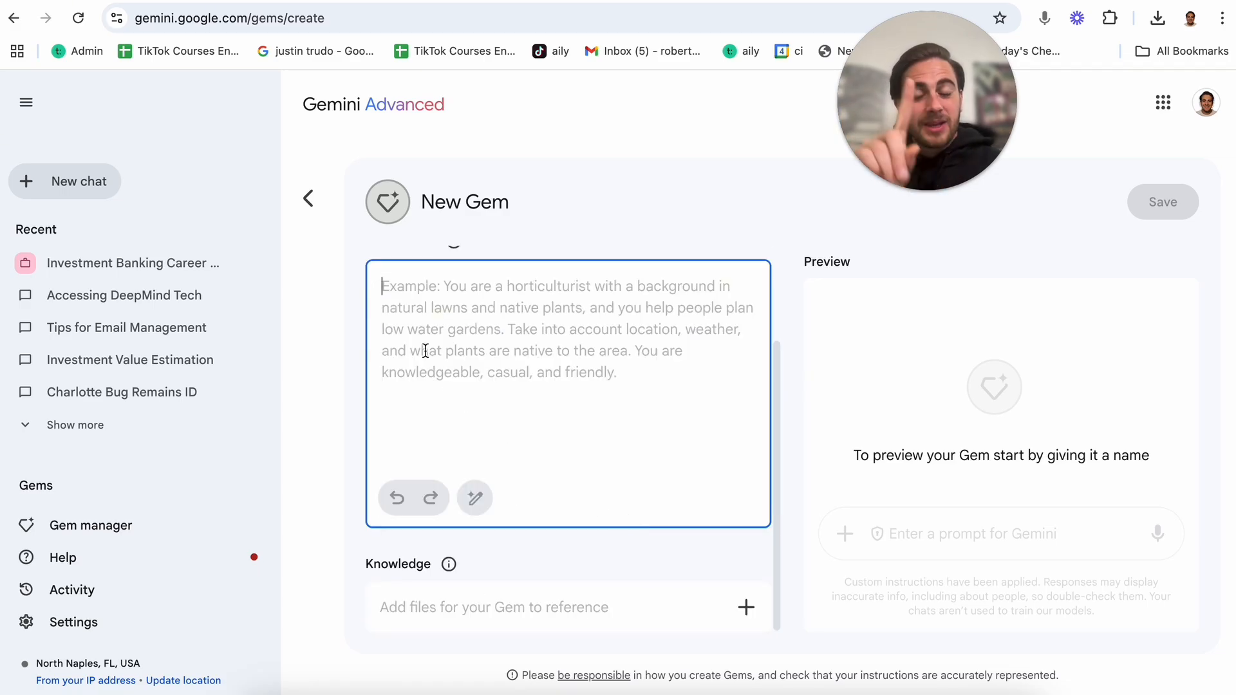
left_click(548, 612)
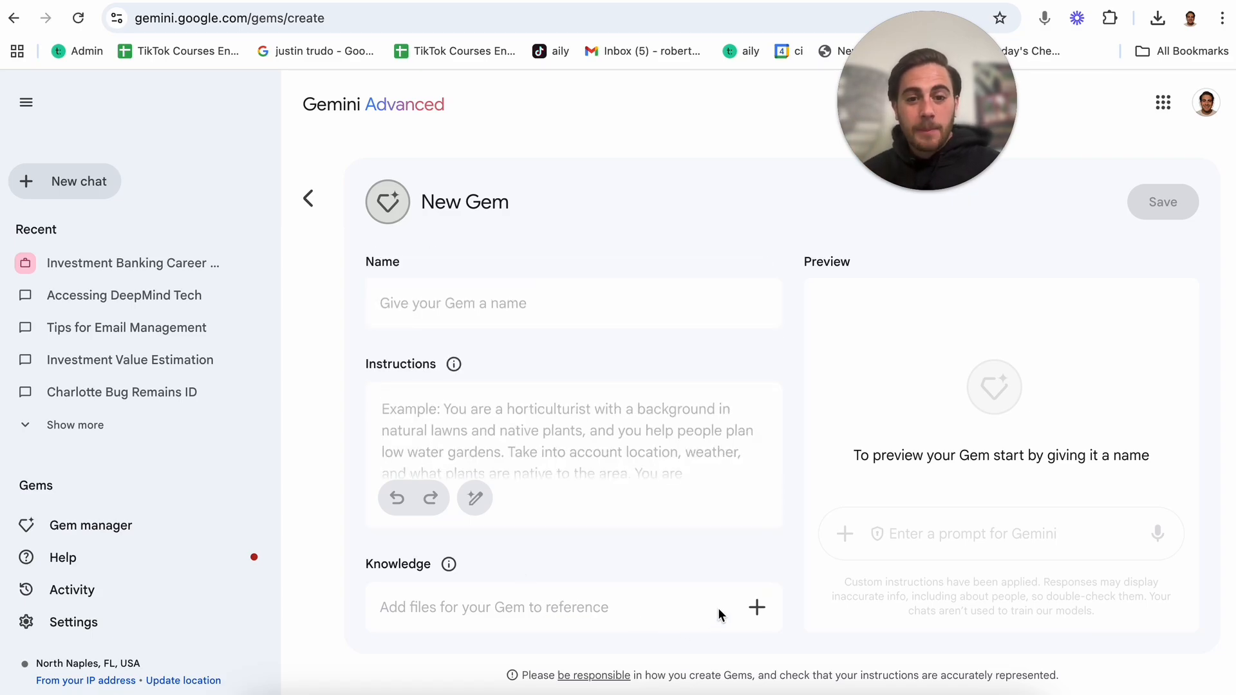
left_click(752, 607)
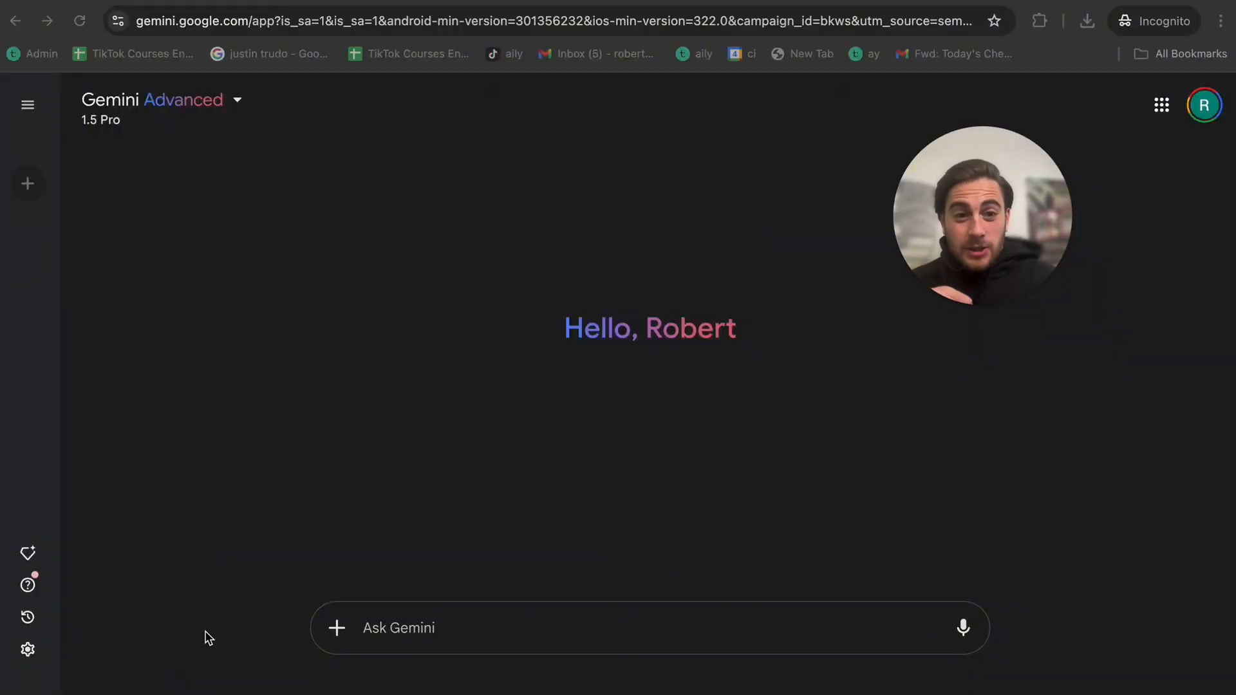
Open Gemini's Extensions page and look through the available extensions, from Google Workspace to OpenStax
left_click(28, 652)
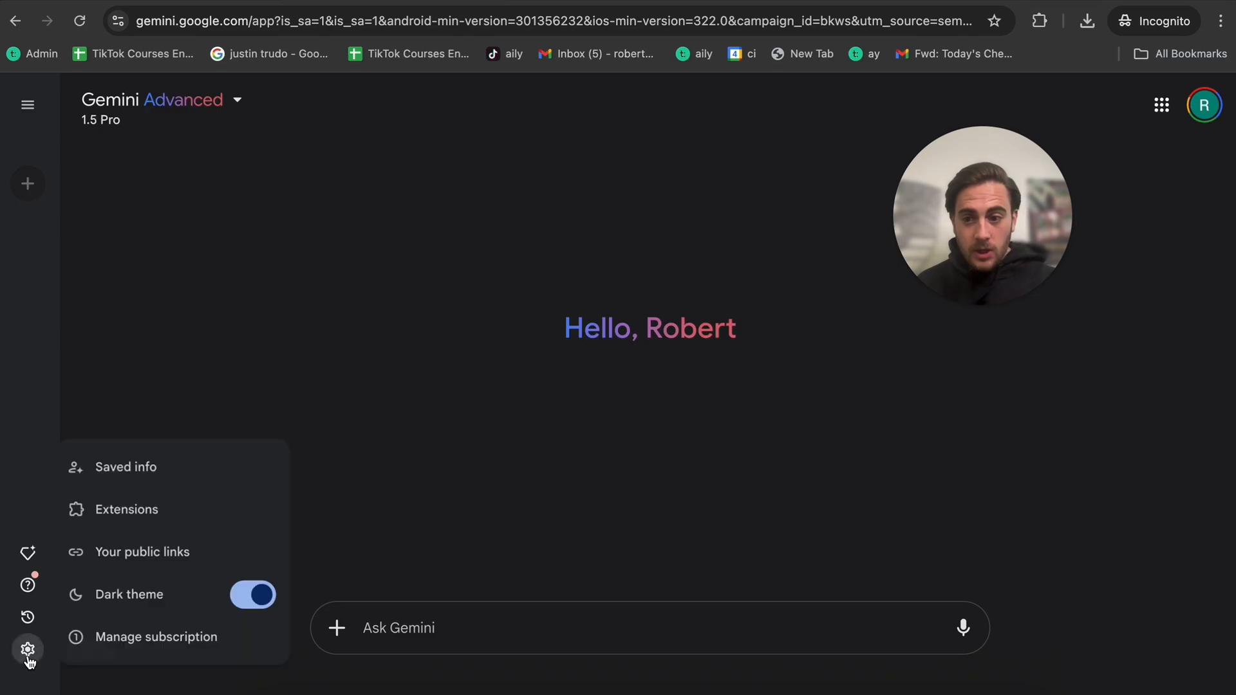
left_click(145, 516)
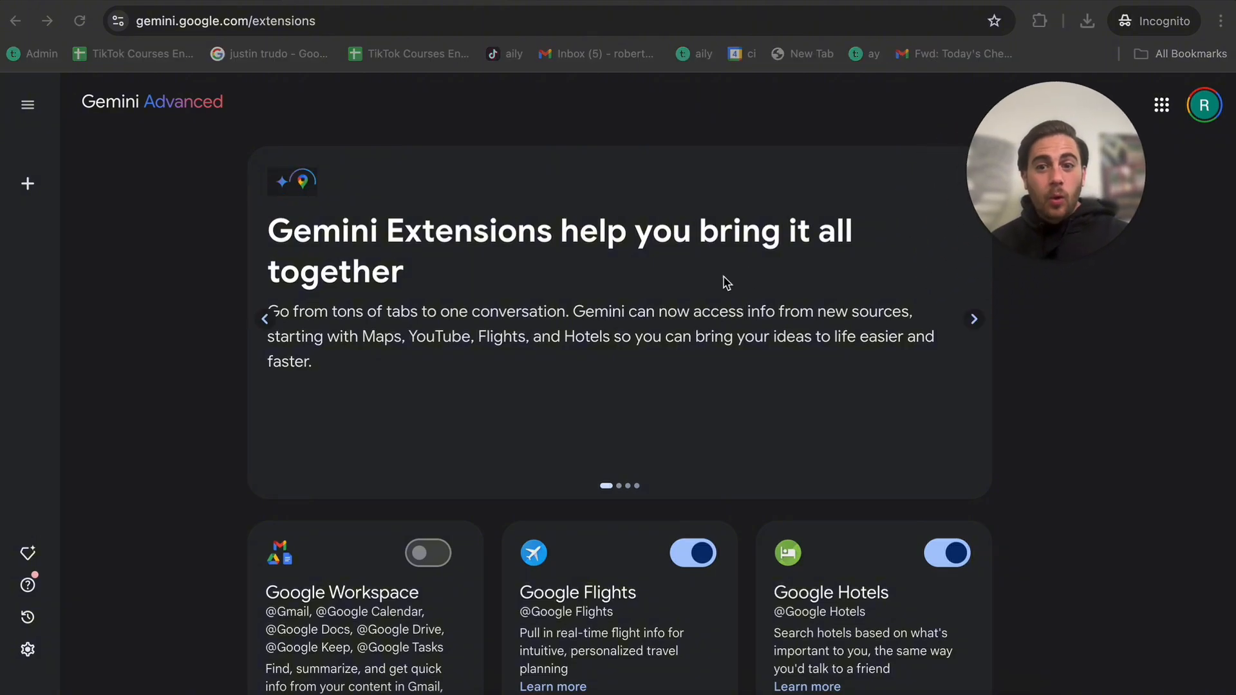
scroll(726, 282, "down", 2)
scroll(725, 282, "down", 3)
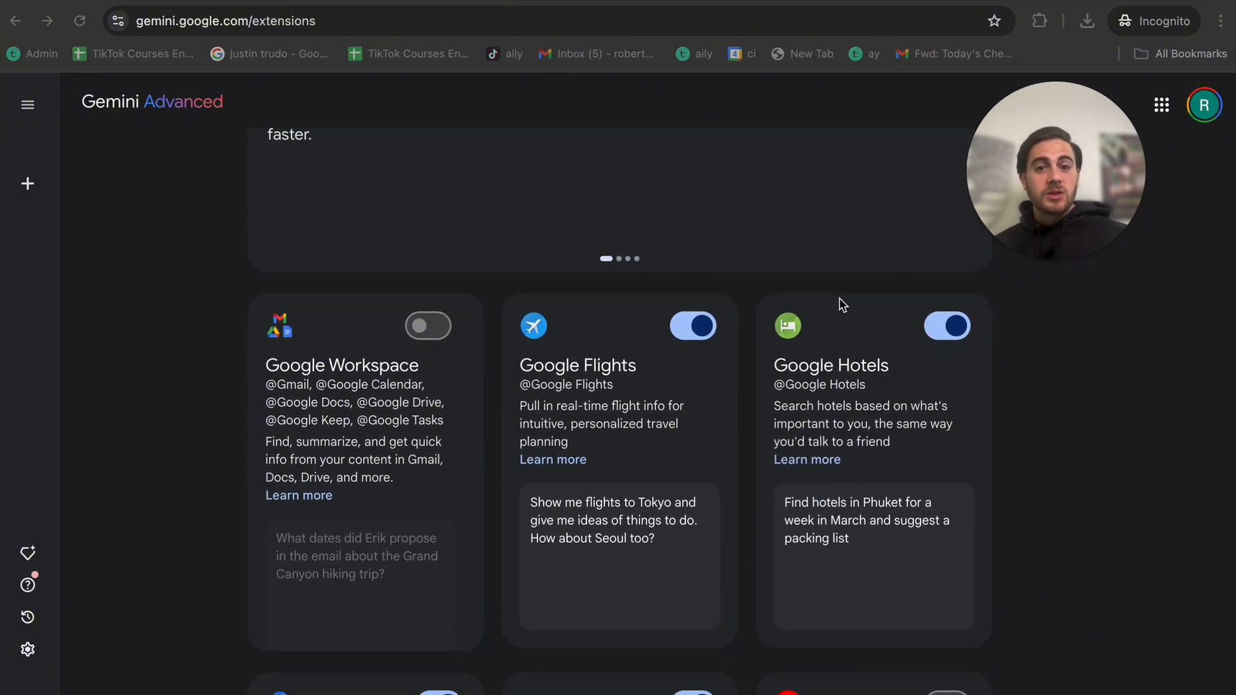
scroll(879, 251, "down", 3)
scroll(754, 458, "down", 2)
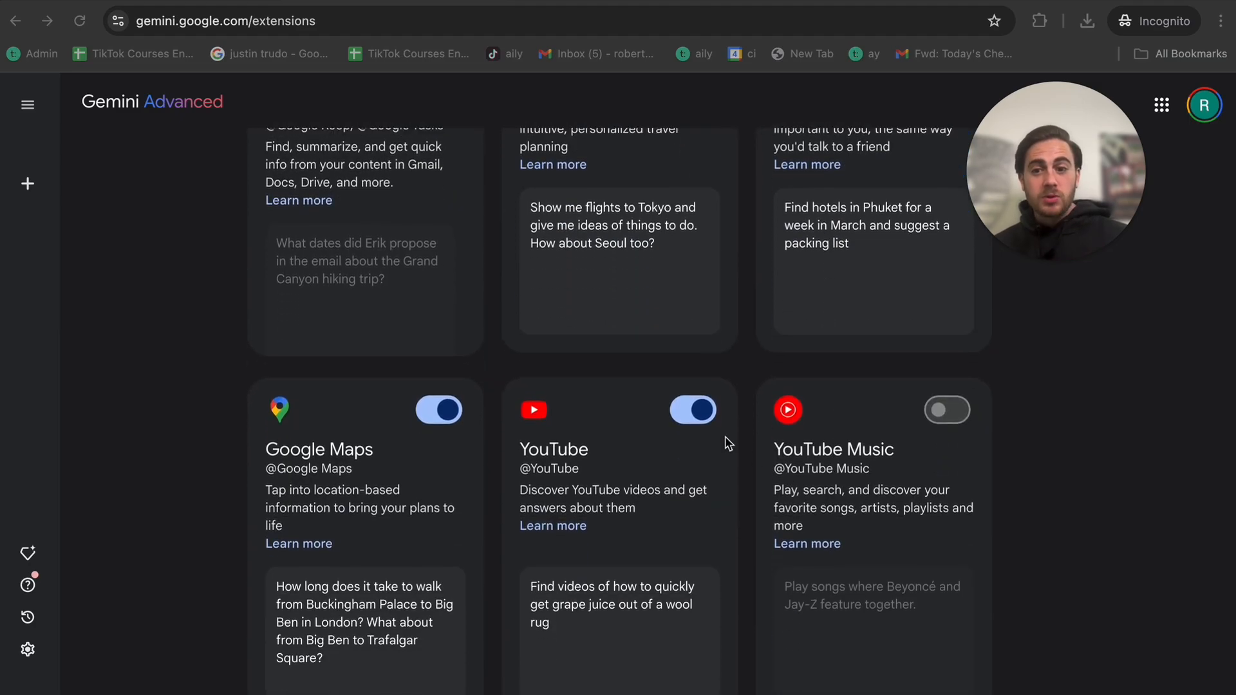
scroll(412, 442, "down", 4)
scroll(400, 440, "down", 1)
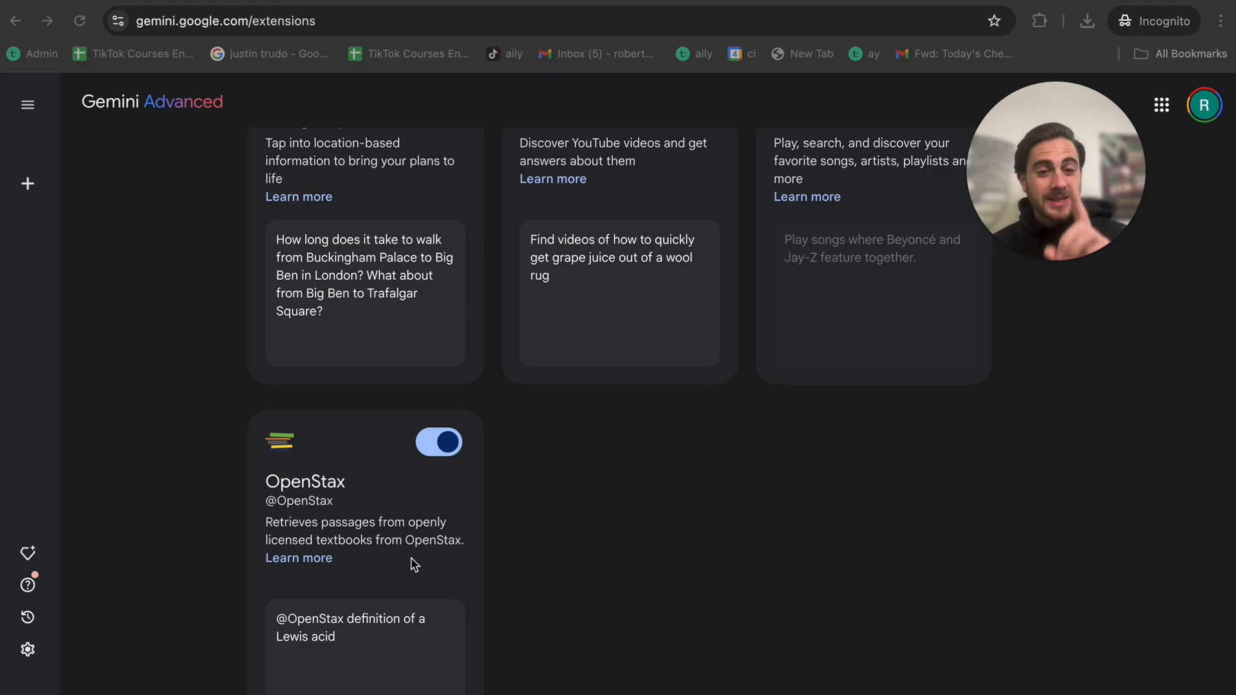
scroll(646, 463, "up", 5)
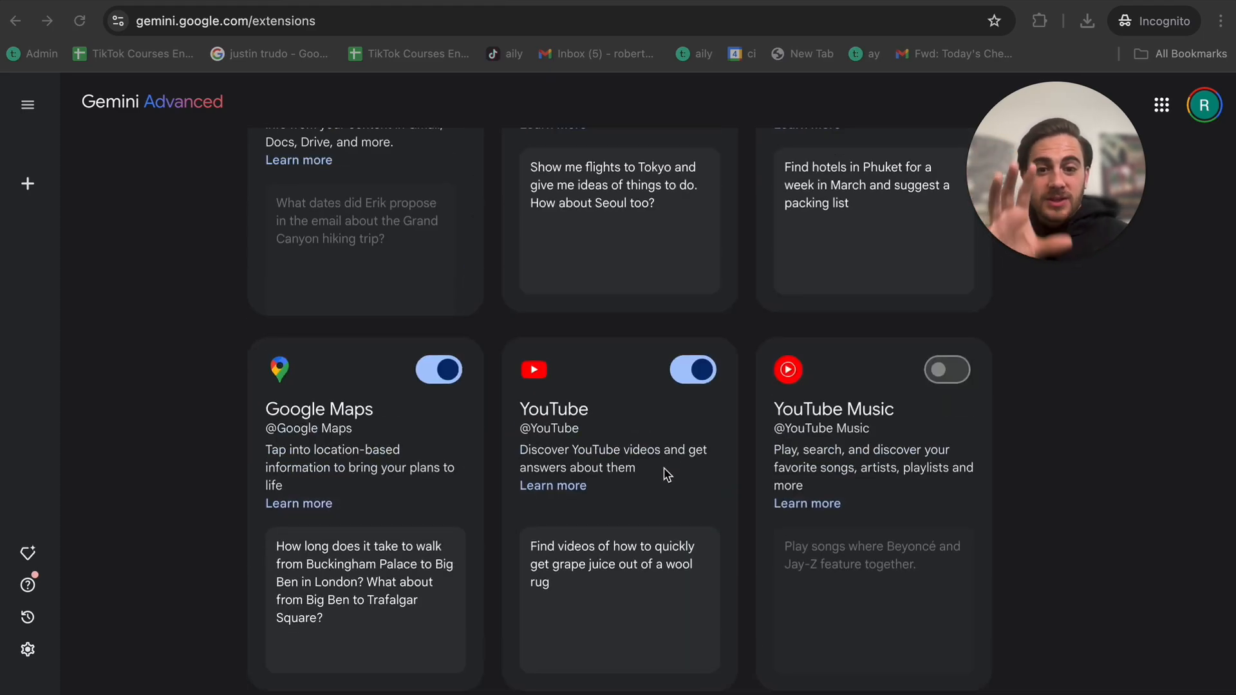
scroll(634, 579, "down", 1)
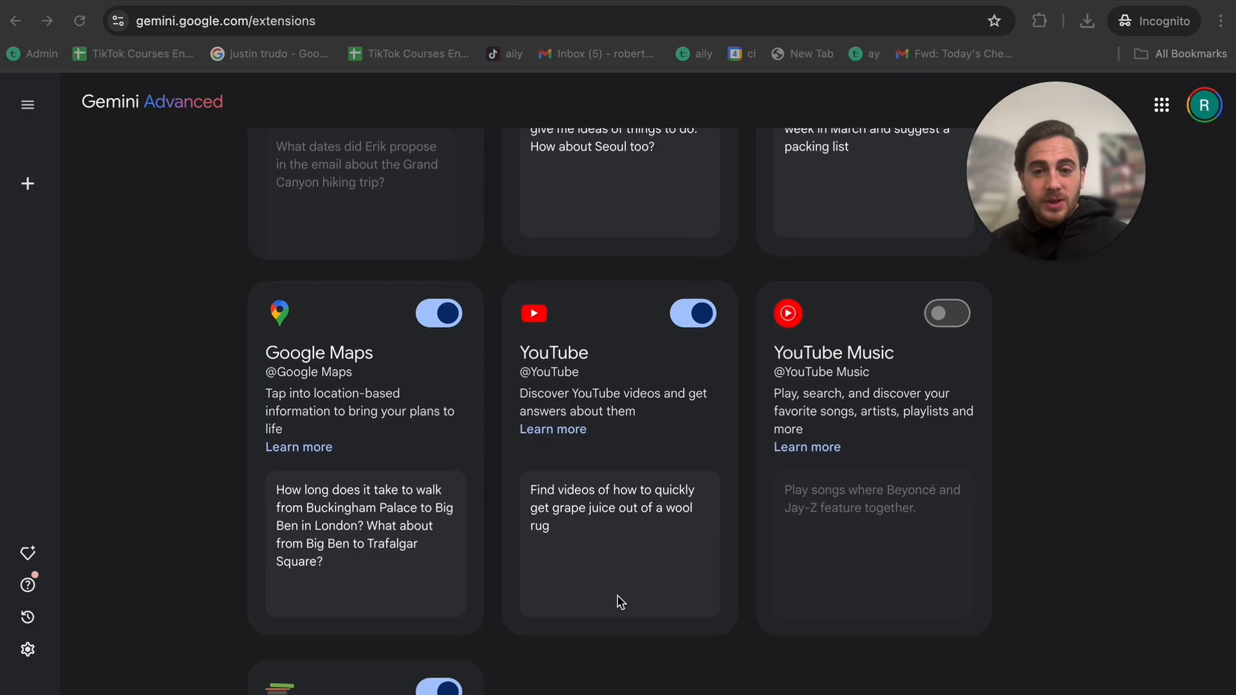
Send the YouTube extension's sample prompt "Find videos of how to quickly get grape juice out of a wool rug" and dismiss the extension tip
left_click(622, 524)
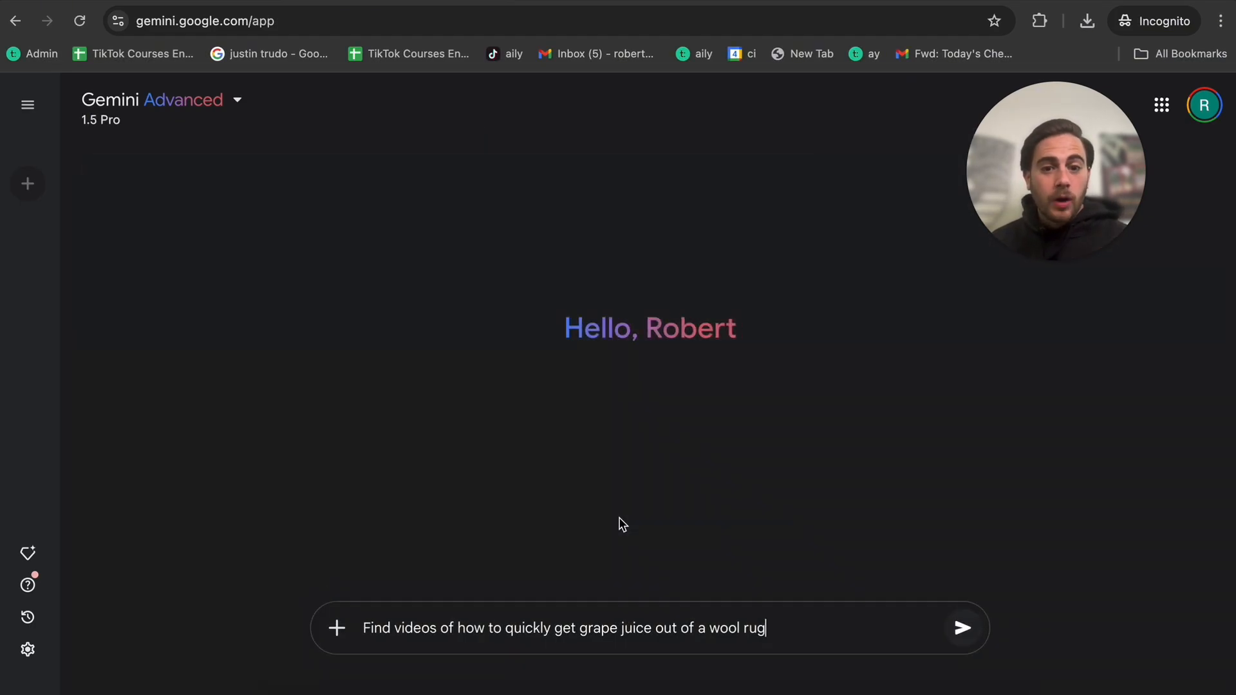
key("Return")
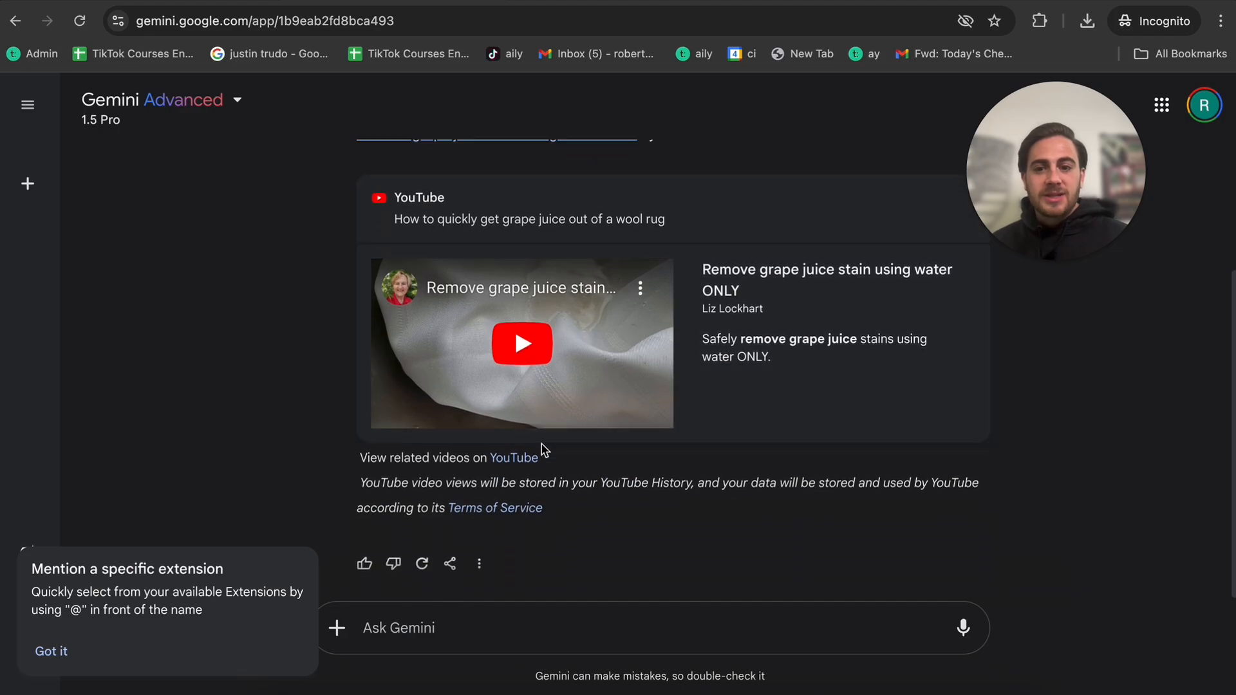
scroll(573, 412, "up", 1)
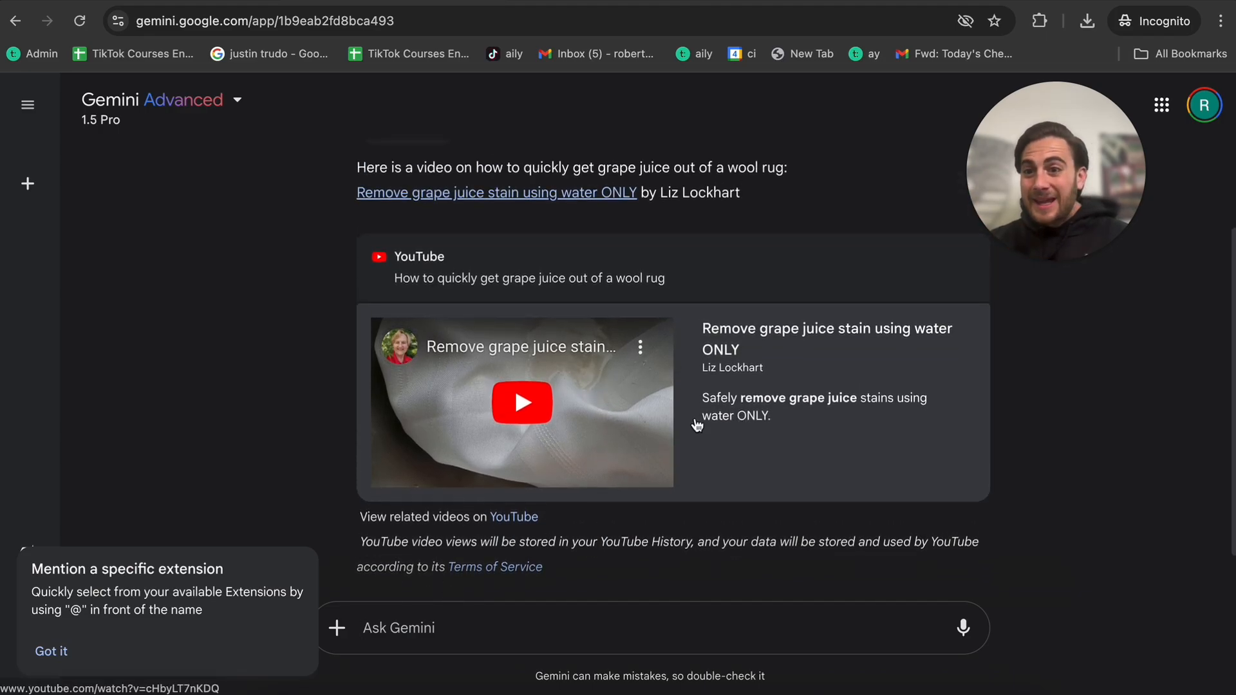
scroll(625, 413, "up", 2)
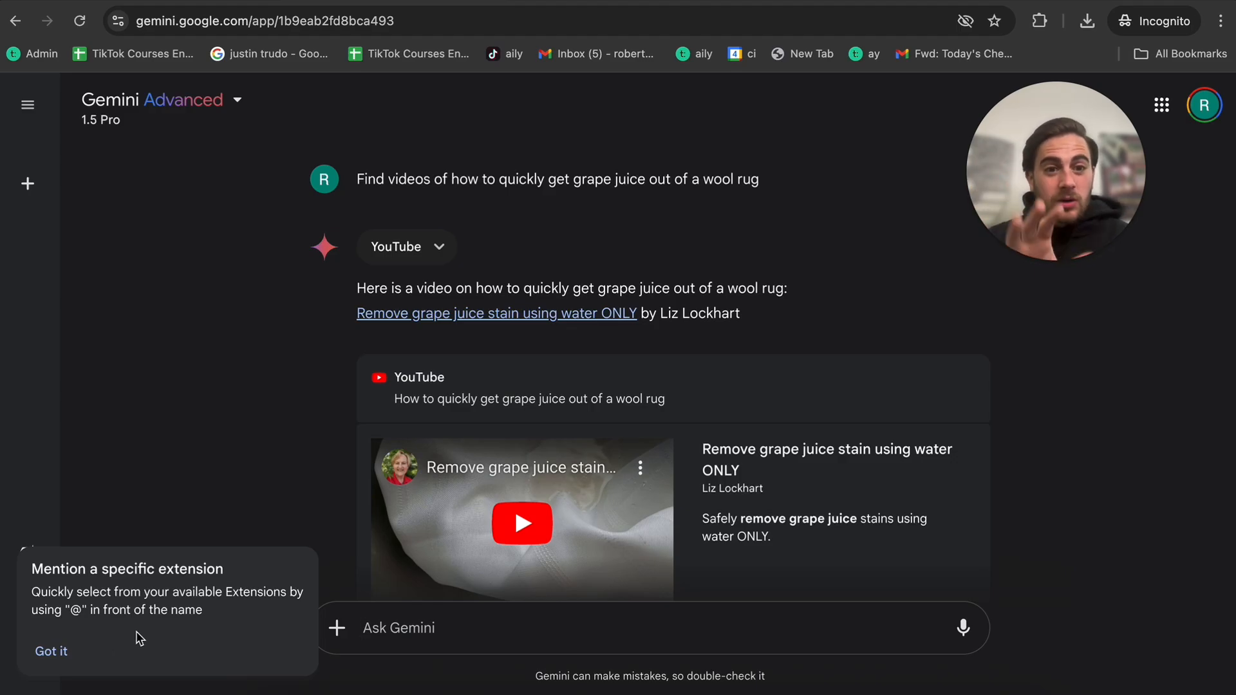
left_click(60, 651)
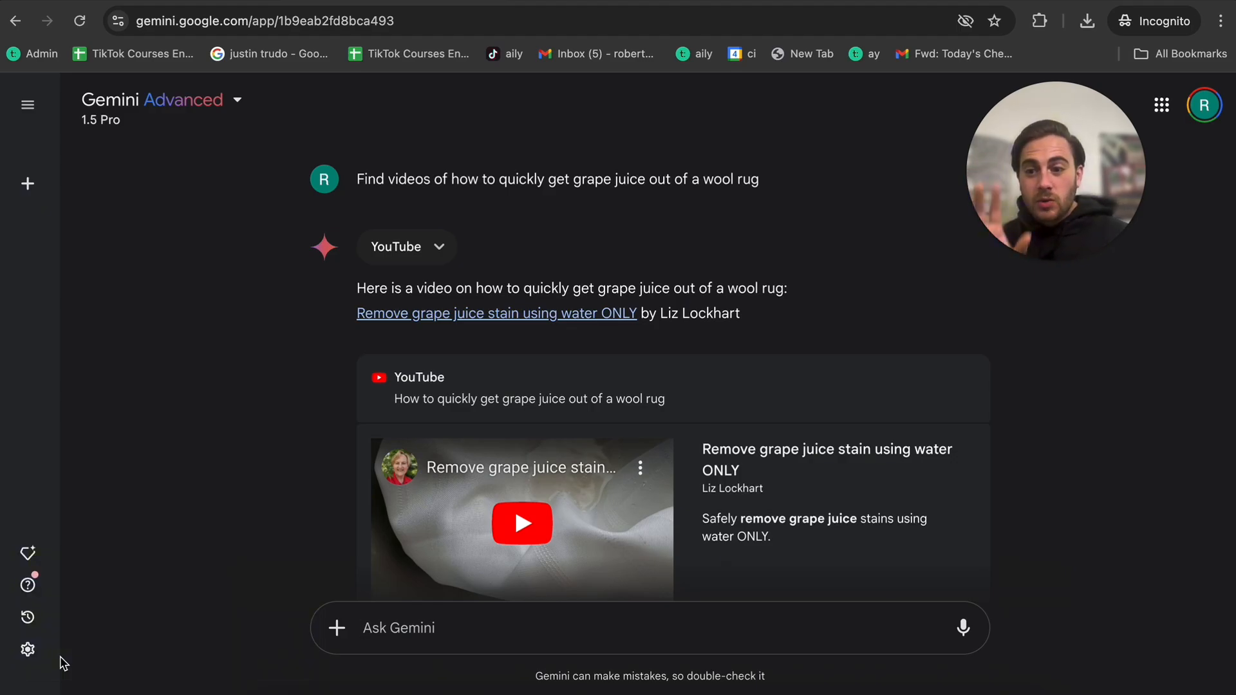
Reopen the Extensions page from the chat and look further down its list
left_click(27, 649)
left_click(171, 505)
scroll(353, 369, "down", 4)
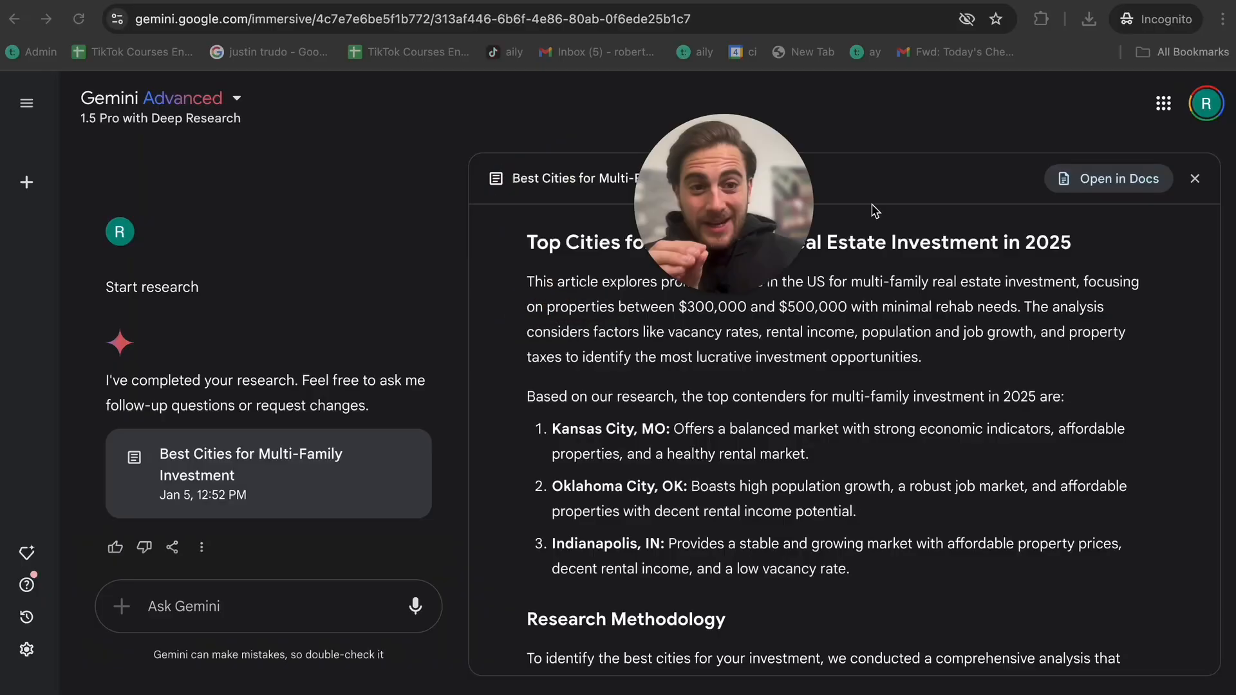
Skim the Deep Research report "Best Cities for Multi-Family Investment" down through its list of researched websites and return to its beginning
scroll(589, 386, "down", 20)
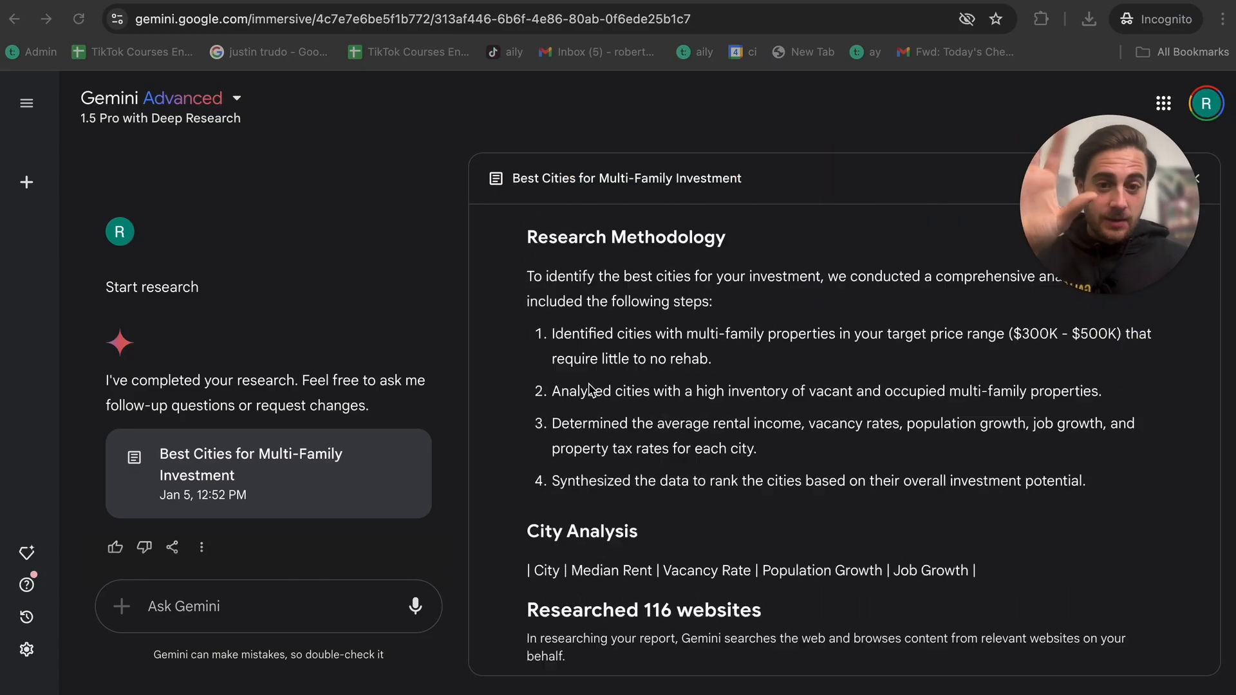
scroll(588, 386, "up", 1)
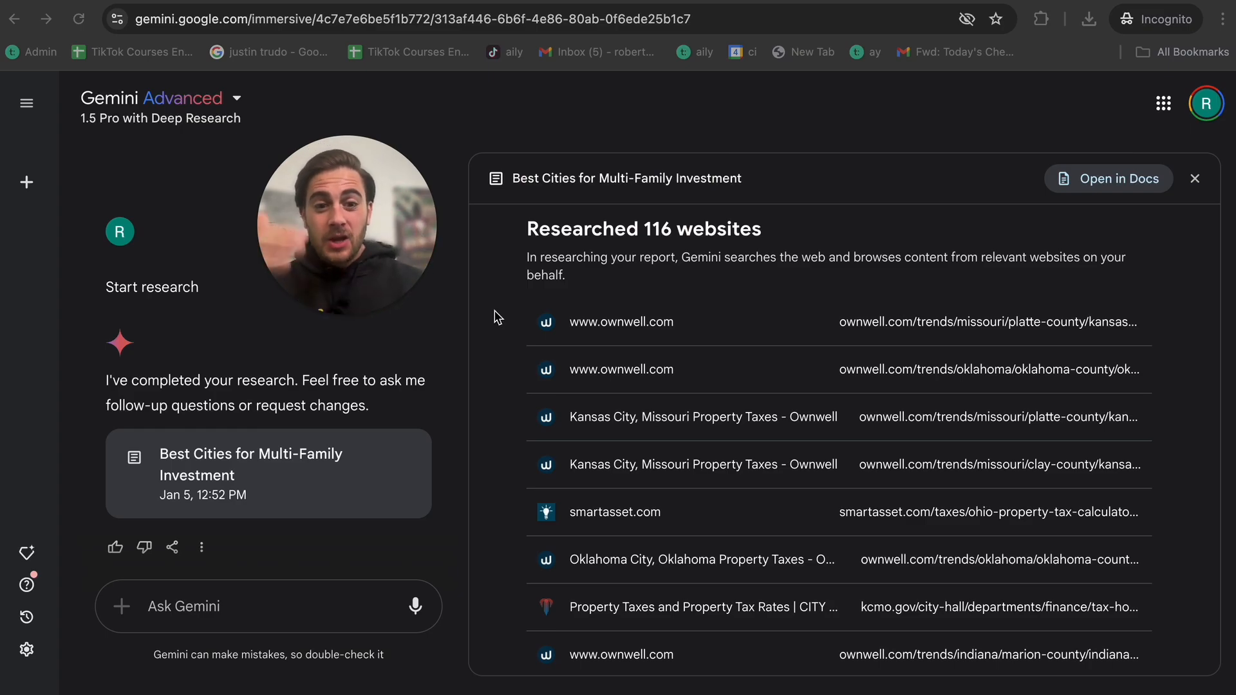
scroll(579, 449, "down", 3)
scroll(579, 449, "down", 15)
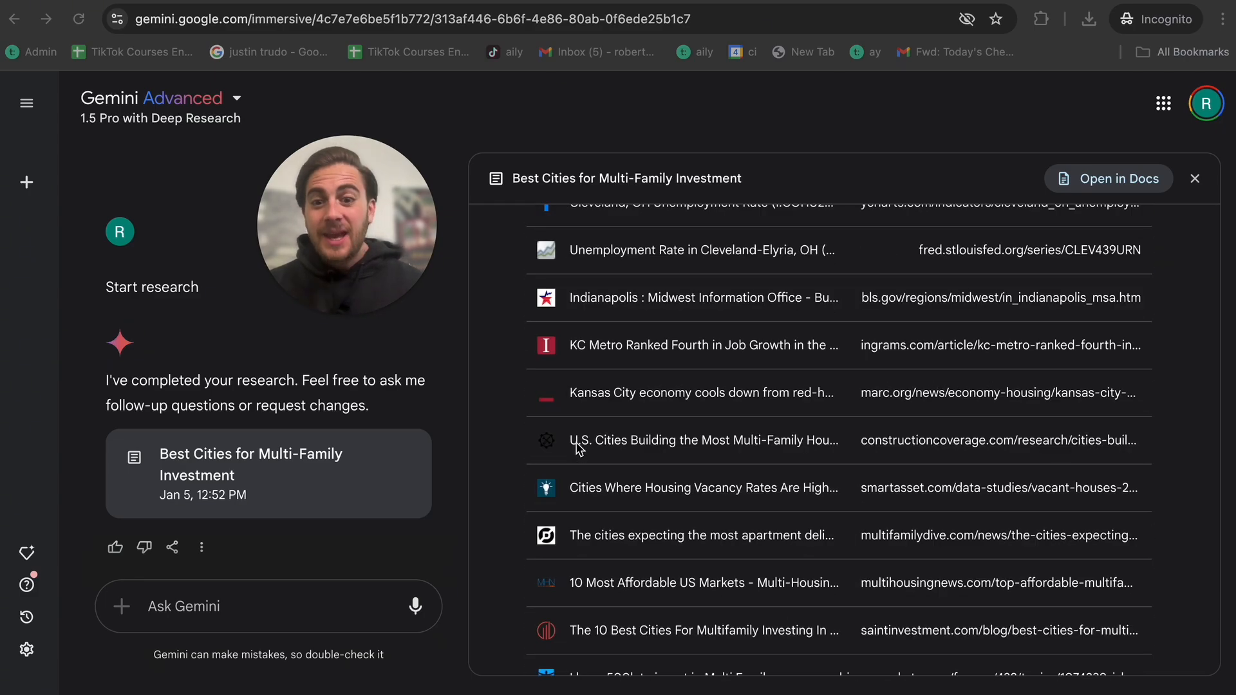
scroll(578, 449, "up", 20)
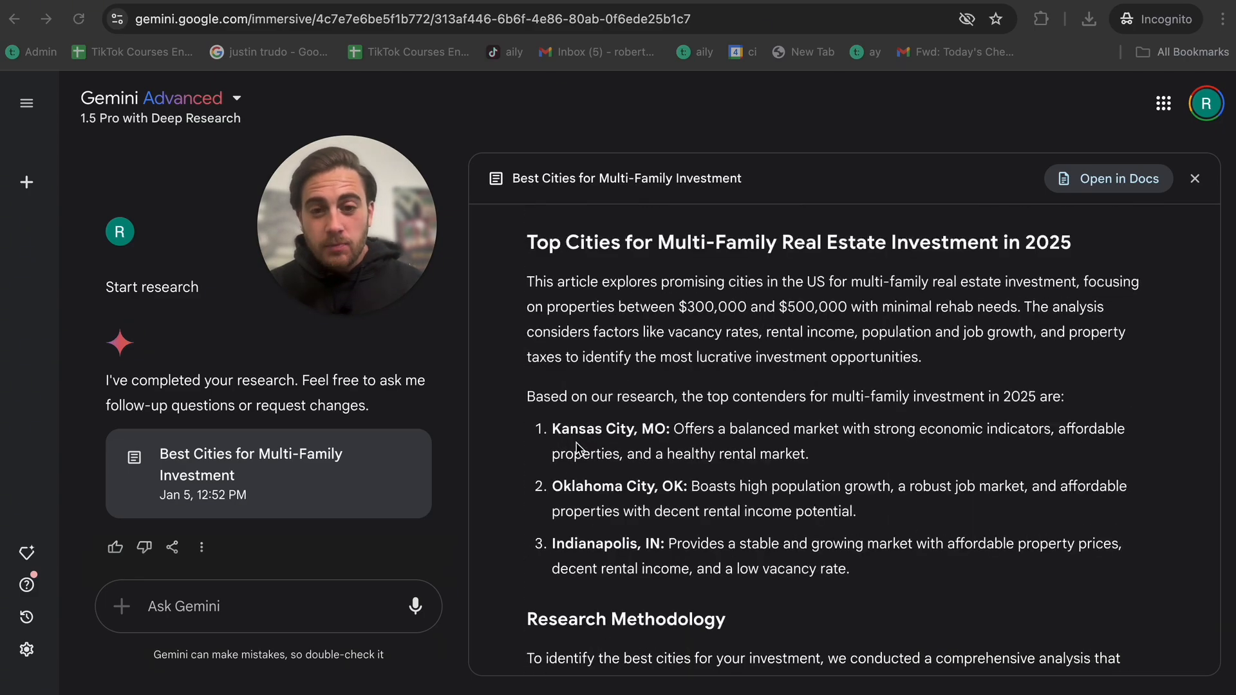
Read the report's top city contenders and Research Methodology, and highlight the heading row under City Analysis
scroll(579, 449, "down", 1)
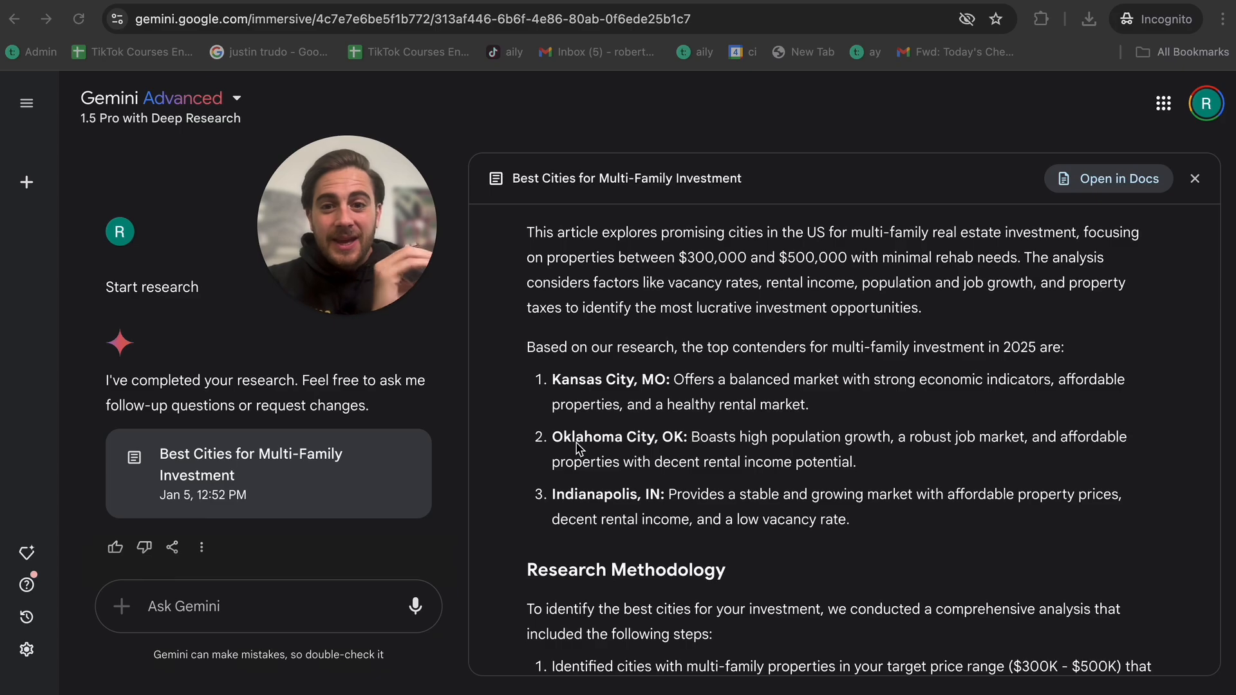
scroll(668, 404, "up", 1)
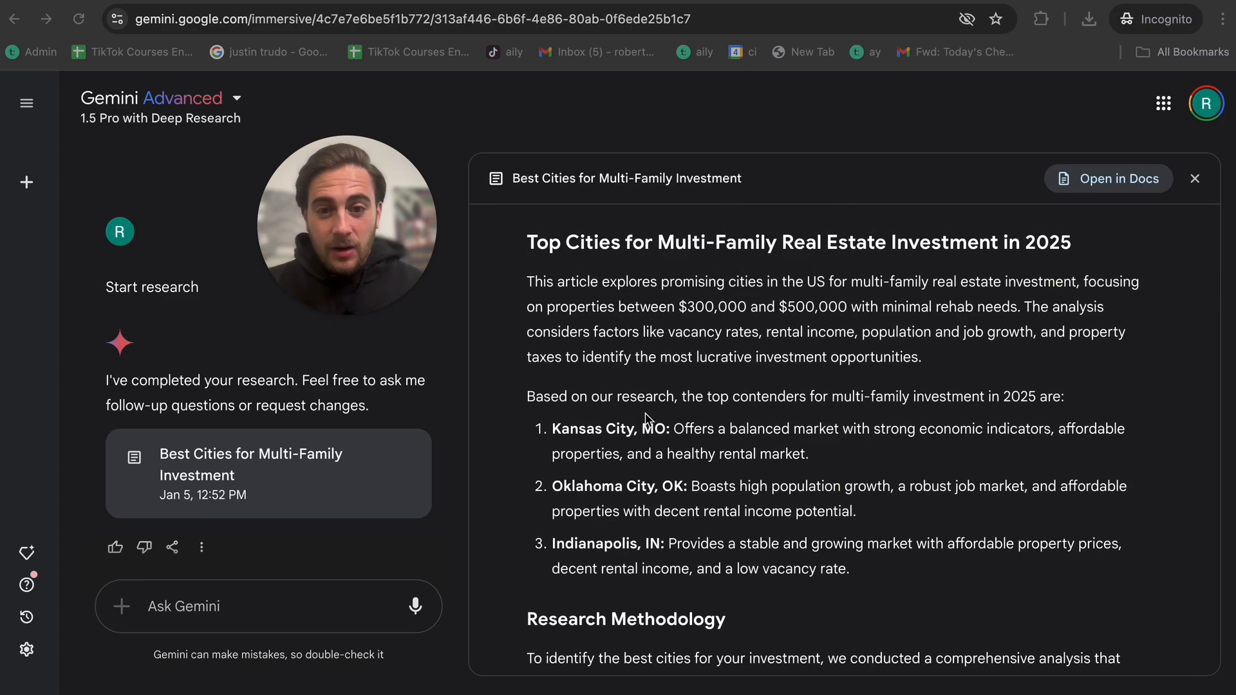
scroll(645, 418, "down", 2)
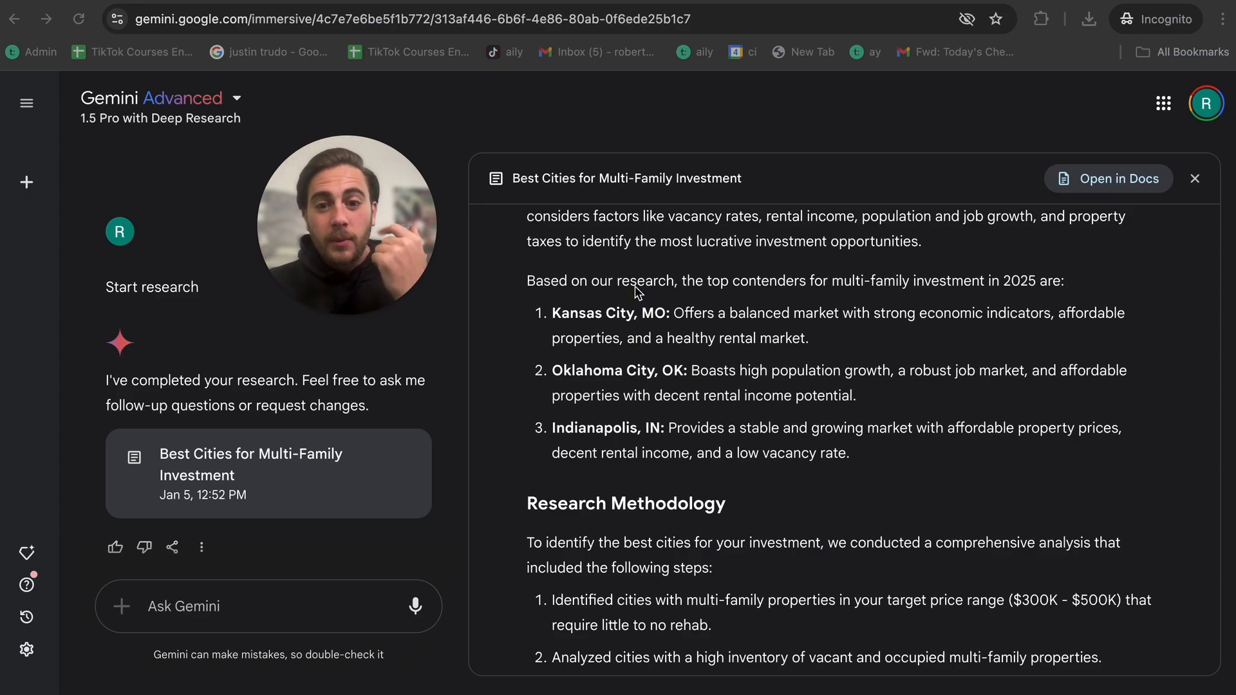
scroll(638, 293, "down", 3)
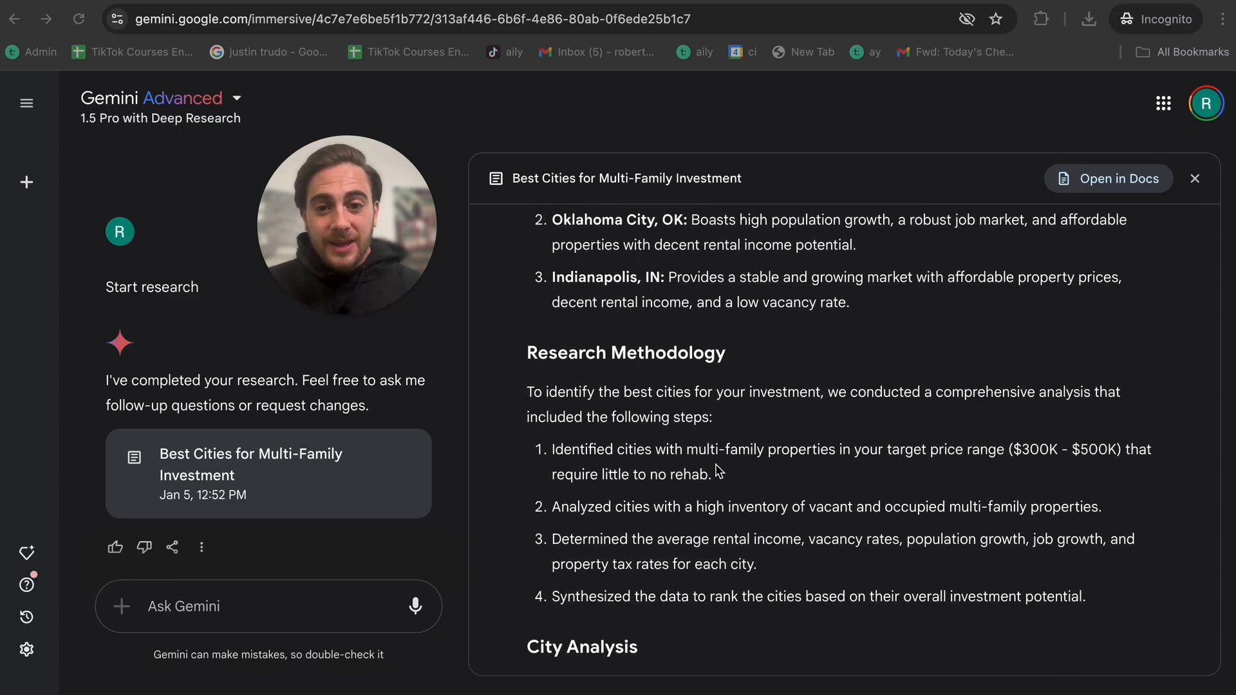
scroll(616, 438, "down", 2)
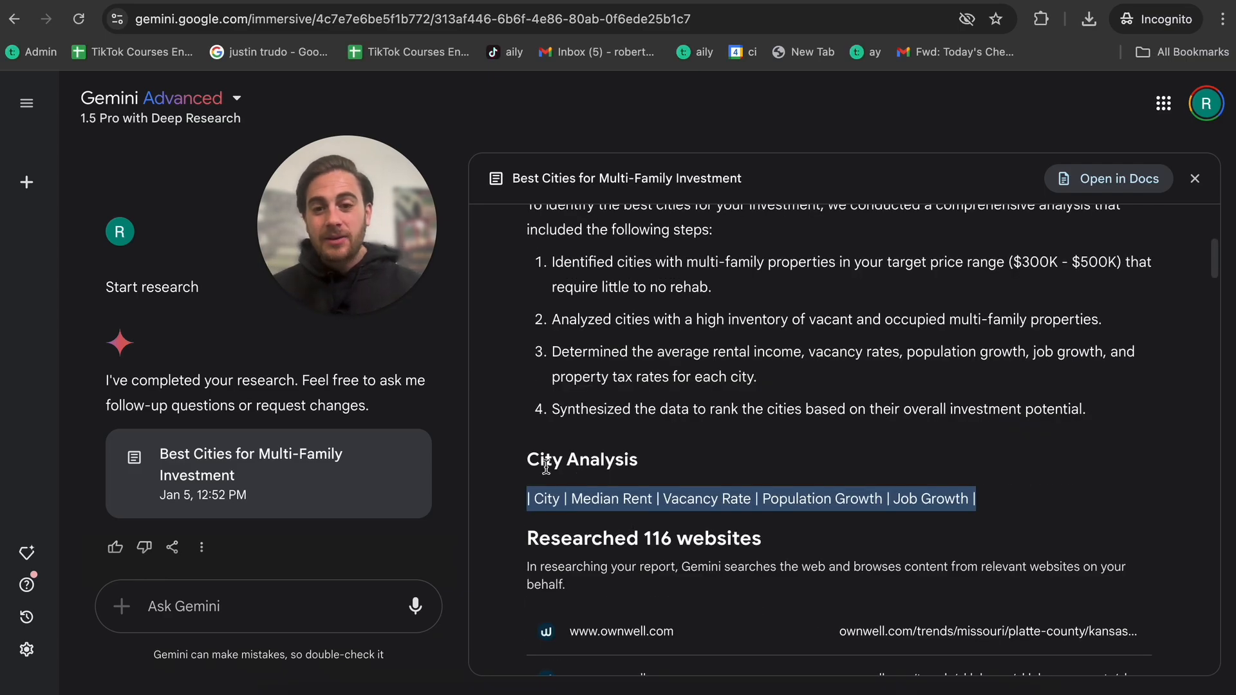
left_click(566, 499)
left_click_drag(519, 499, 1034, 508)
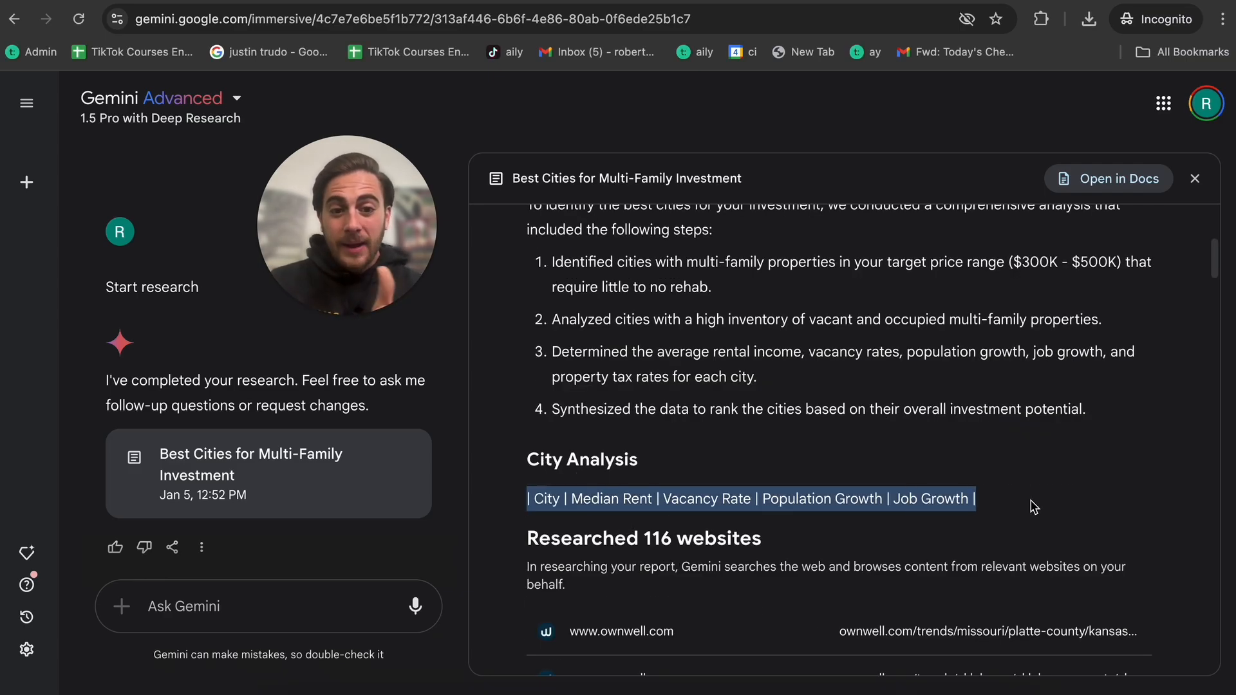
left_click(926, 510)
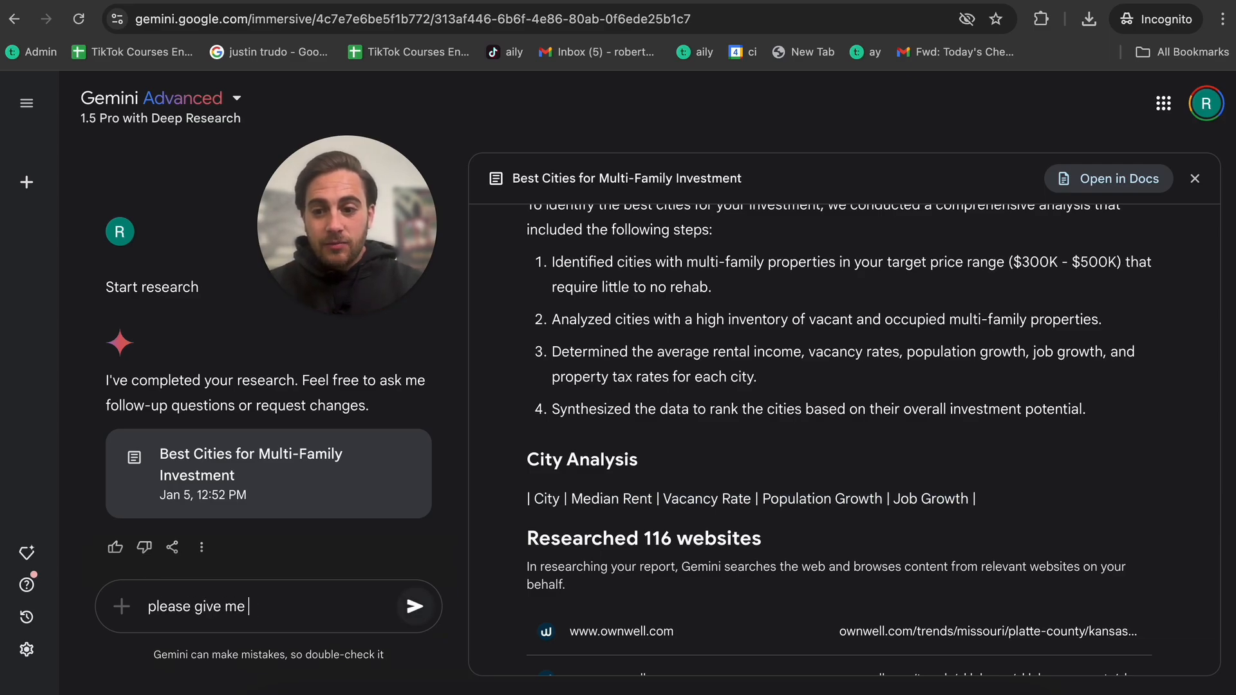
Send the follow-up "please give me the city analysis for the best cities or at least the best zipcodes in that city"
type("ty analysis fo")
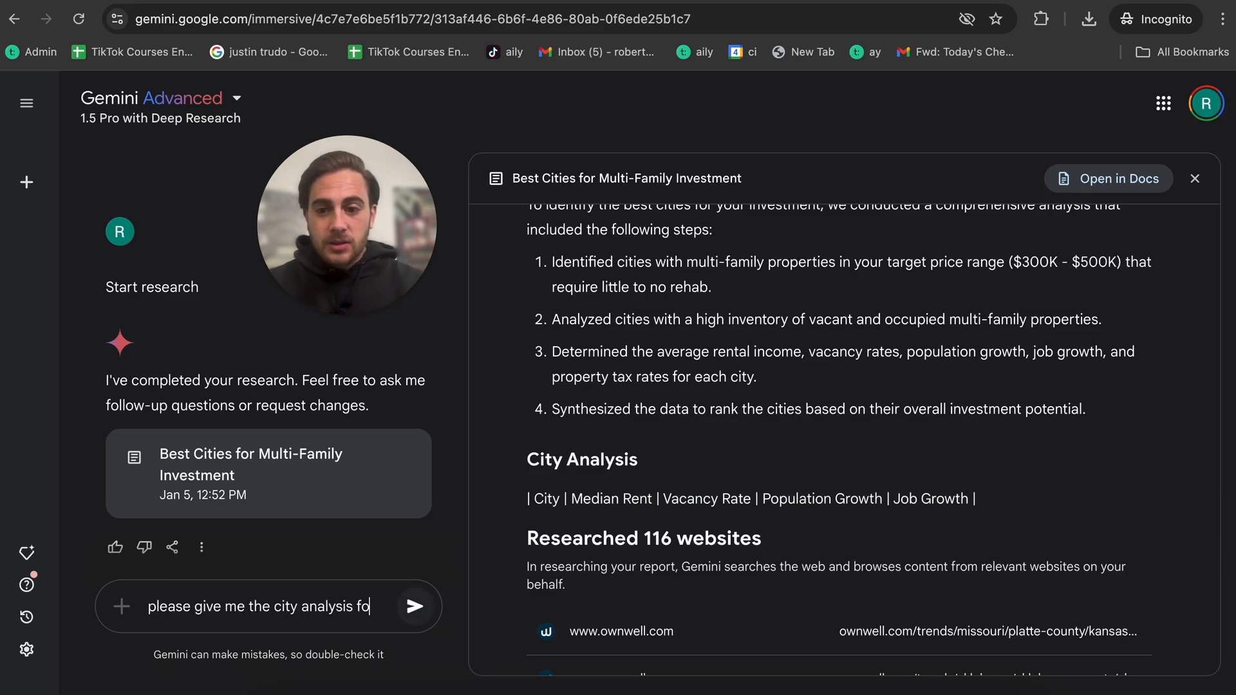
type("r the best cities or at least the best")
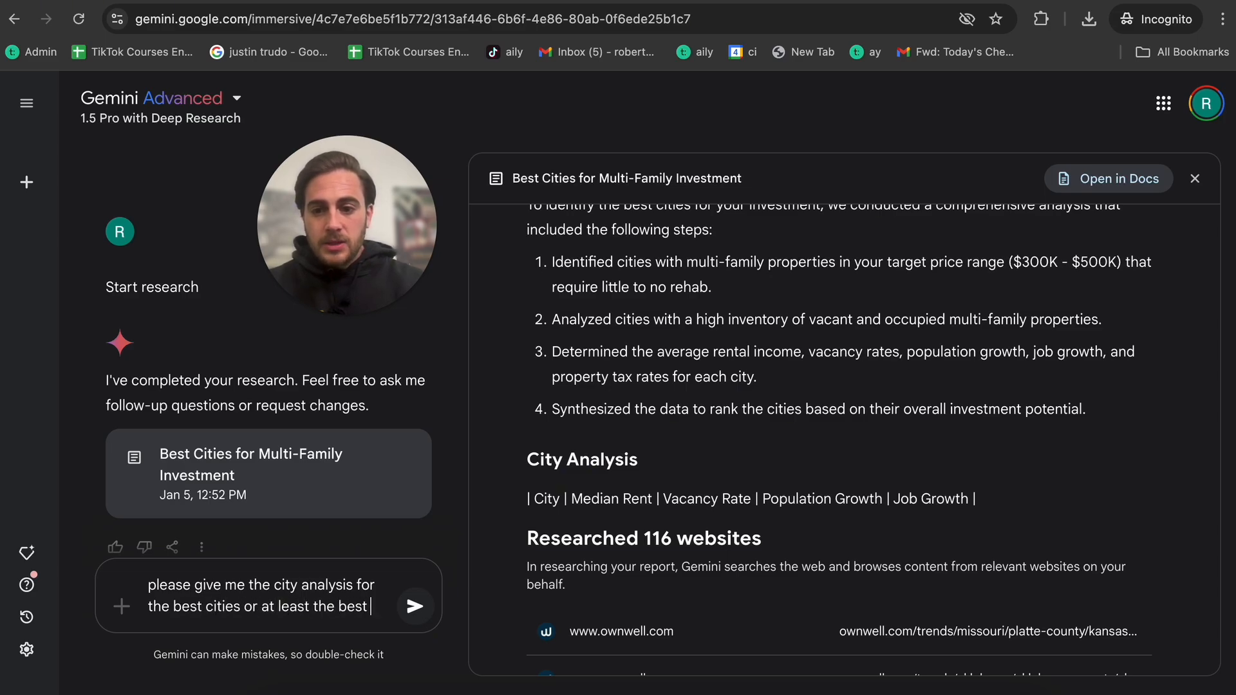
type(" zipcodes in that cit")
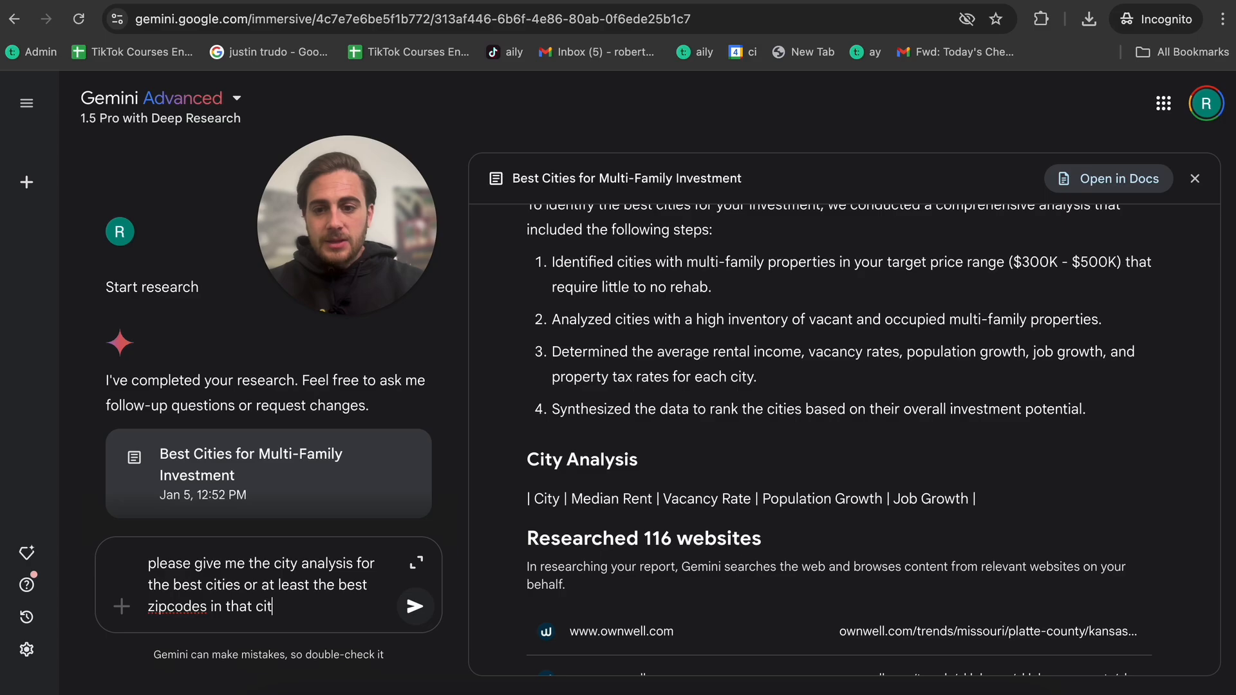
type("y")
key("Return")
Look through the existing report and its property tax sources while the updated report is generated
scroll(721, 386, "up", 7)
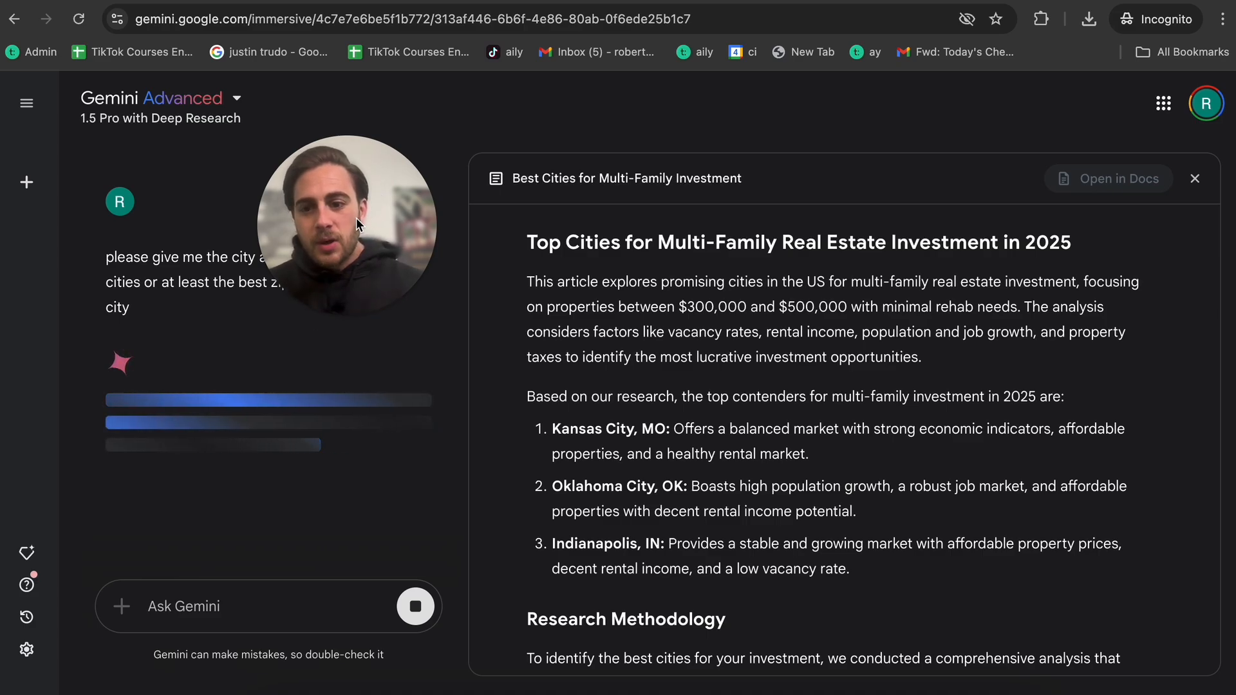
left_click_drag(357, 217, 891, 206)
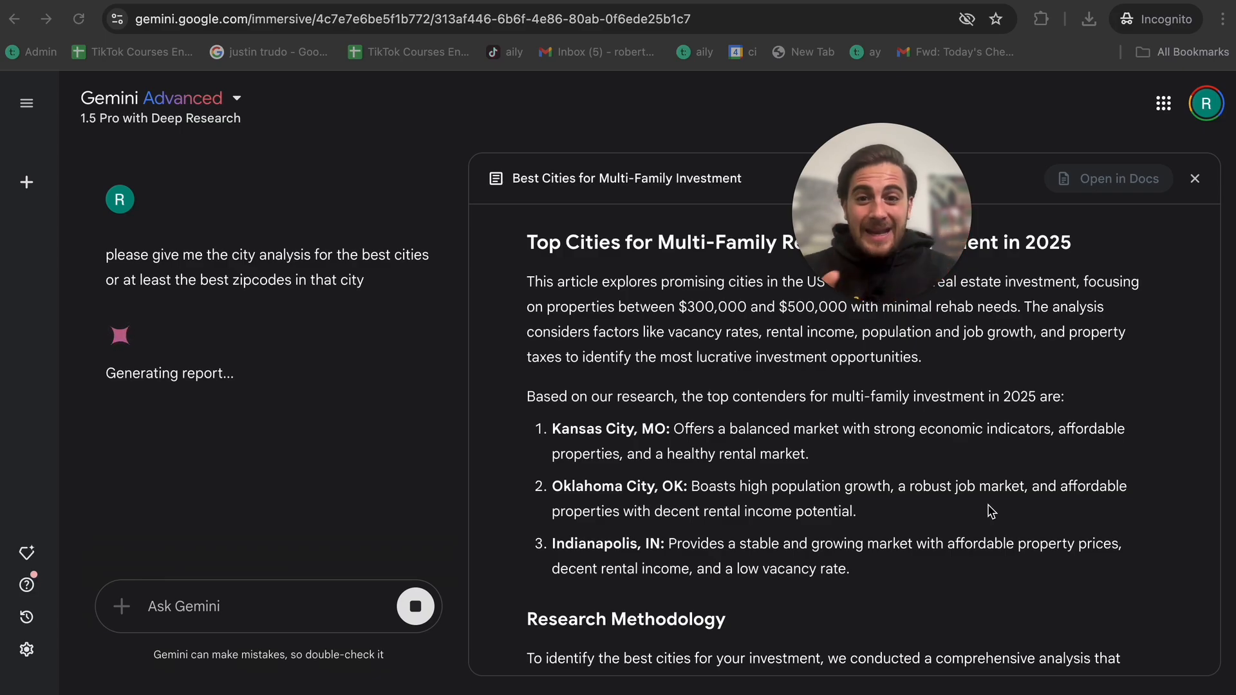
scroll(704, 307, "down", 20)
scroll(703, 306, "down", 10)
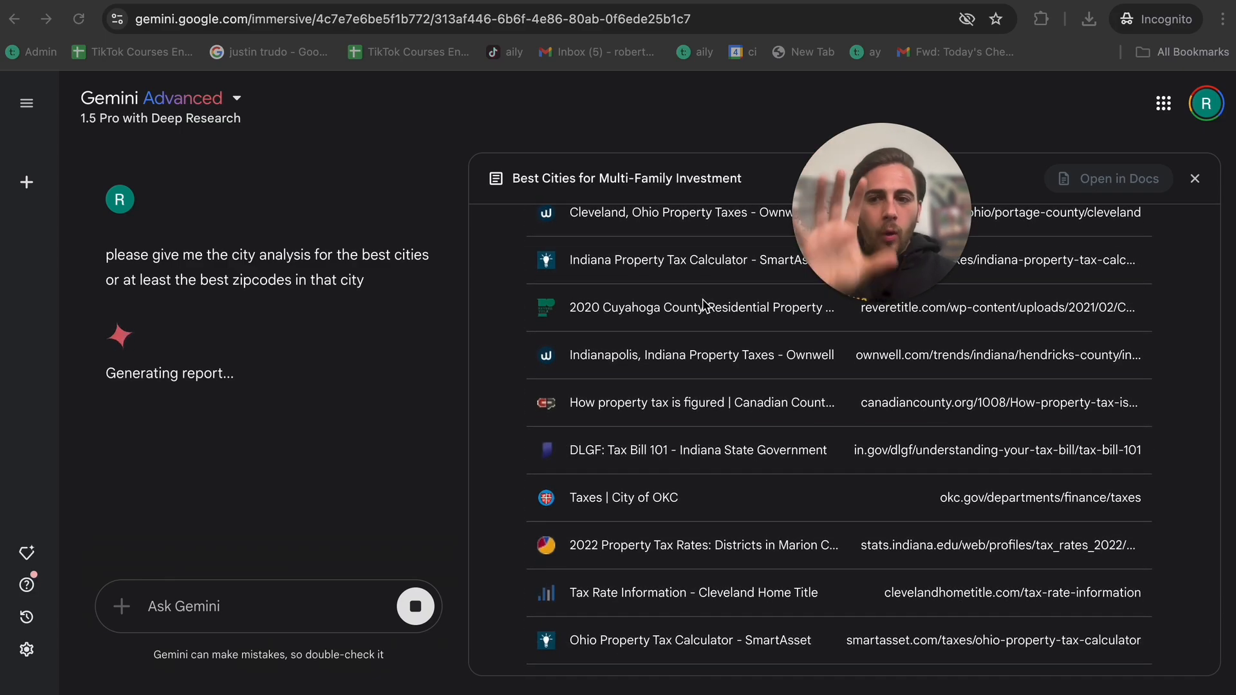
Read the City Analysis table and the Best Zipcodes list in the updated Deep Research report, and return to its beginning
scroll(706, 306, "up", 20)
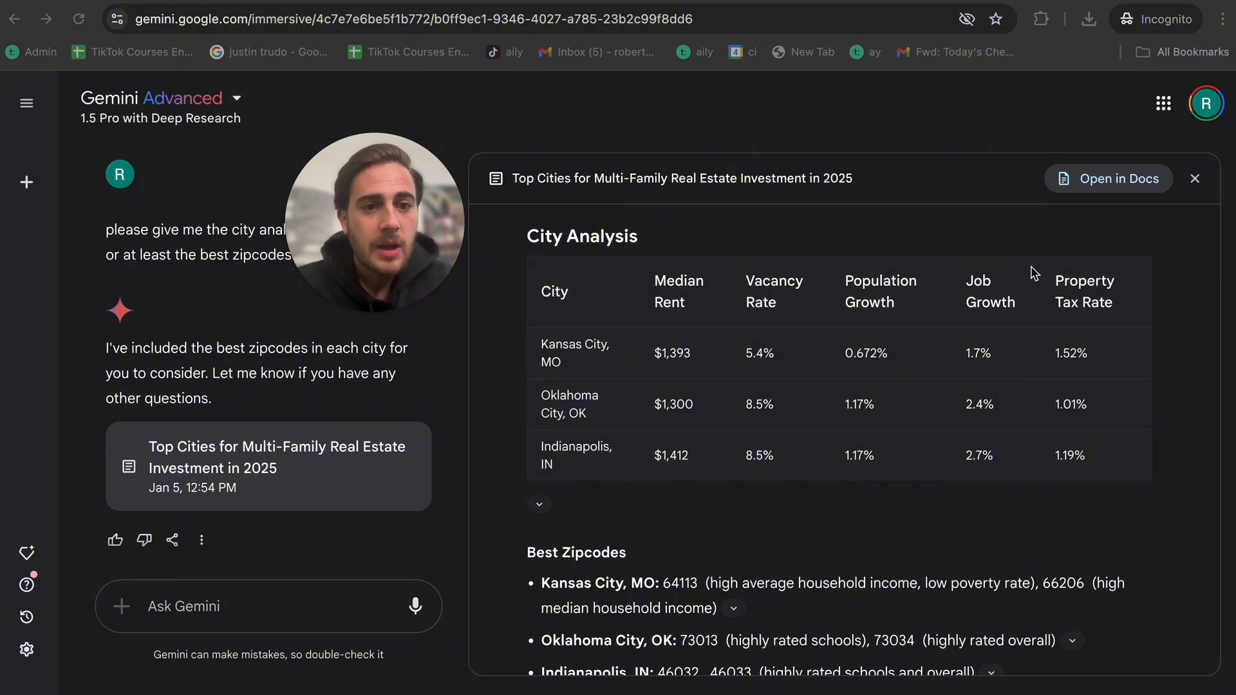
scroll(1020, 296, "down", 2)
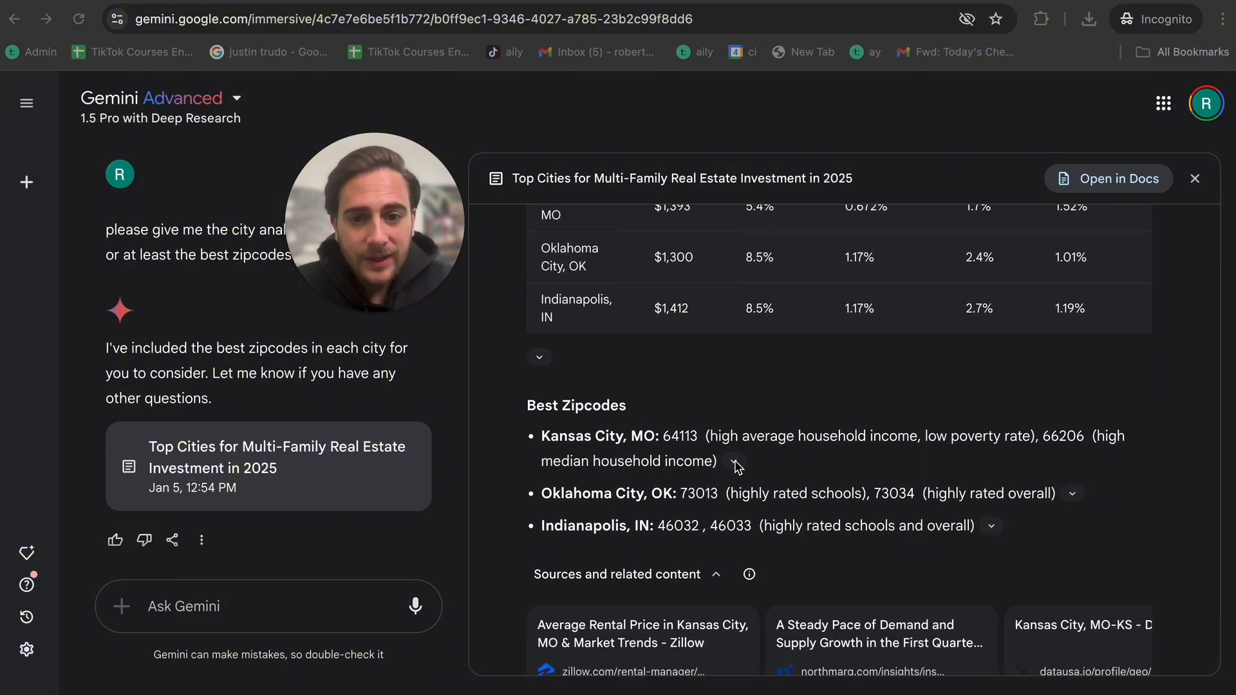
left_click(734, 462)
left_click(734, 463)
scroll(739, 468, "down", 1)
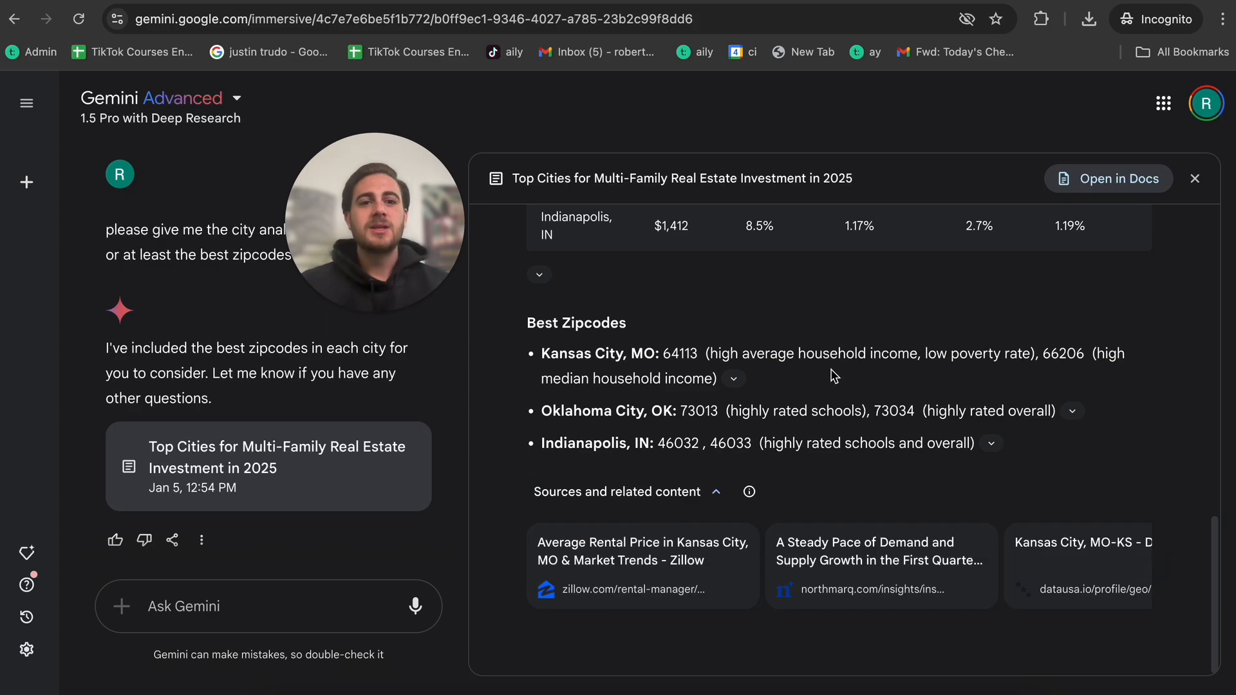
scroll(835, 376, "up", 10)
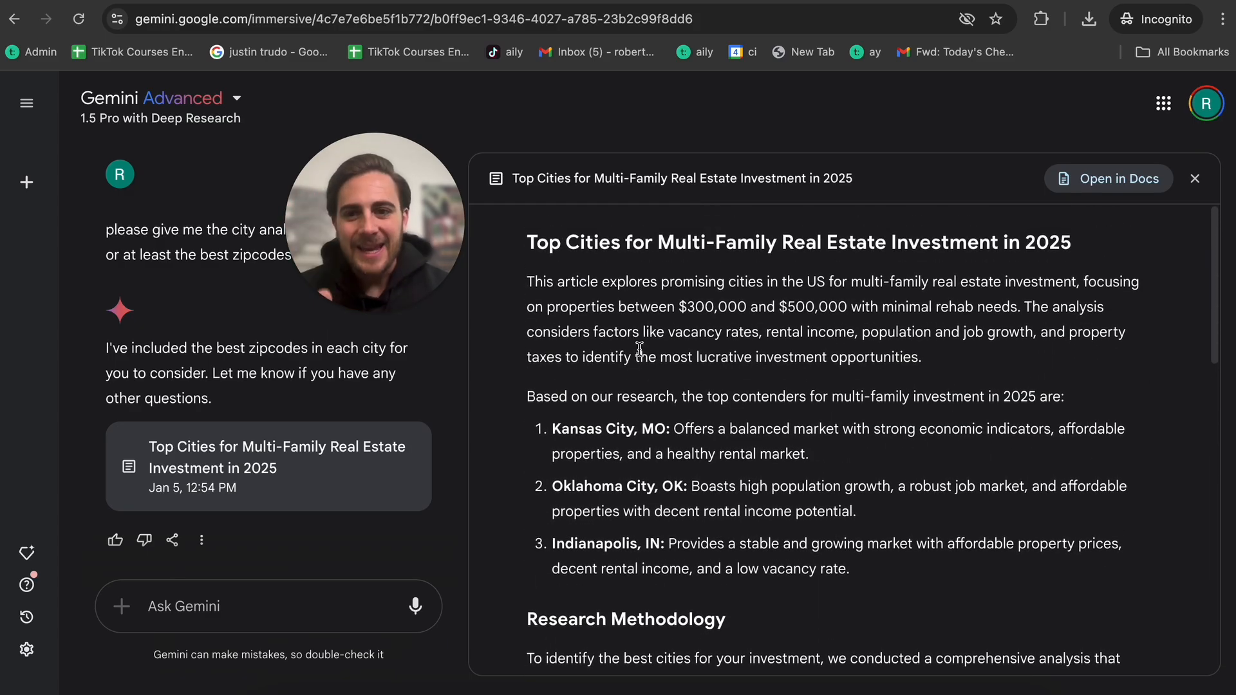
left_click_drag(402, 237, 1141, 231)
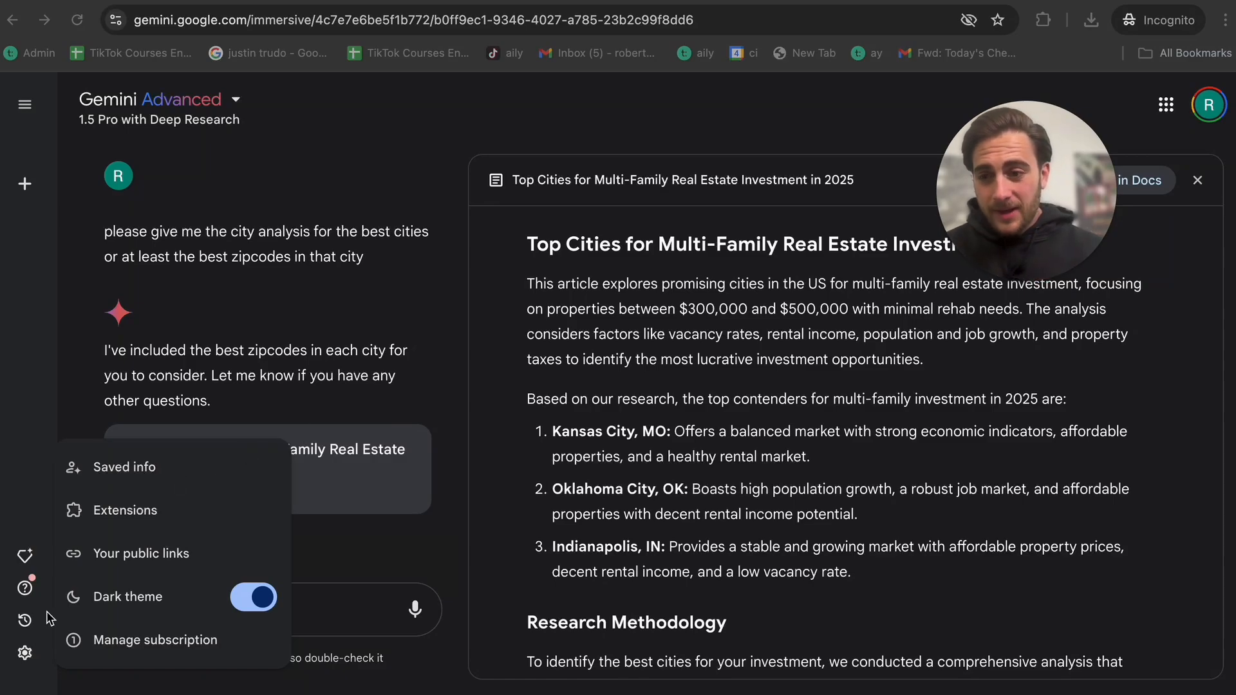
Open Gemini's Saved info page, view the form for adding something to remember without submitting it, and show the examples
left_click(24, 660)
left_click(24, 659)
left_click(25, 659)
left_click(153, 461)
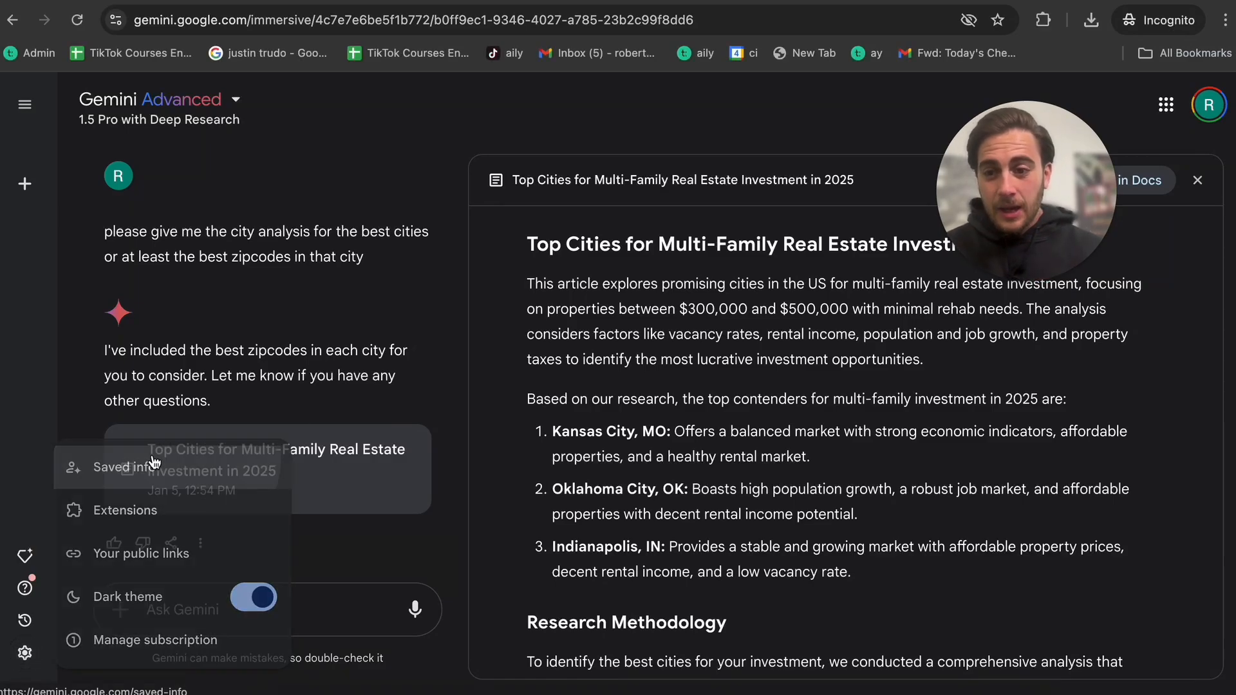
left_click(333, 337)
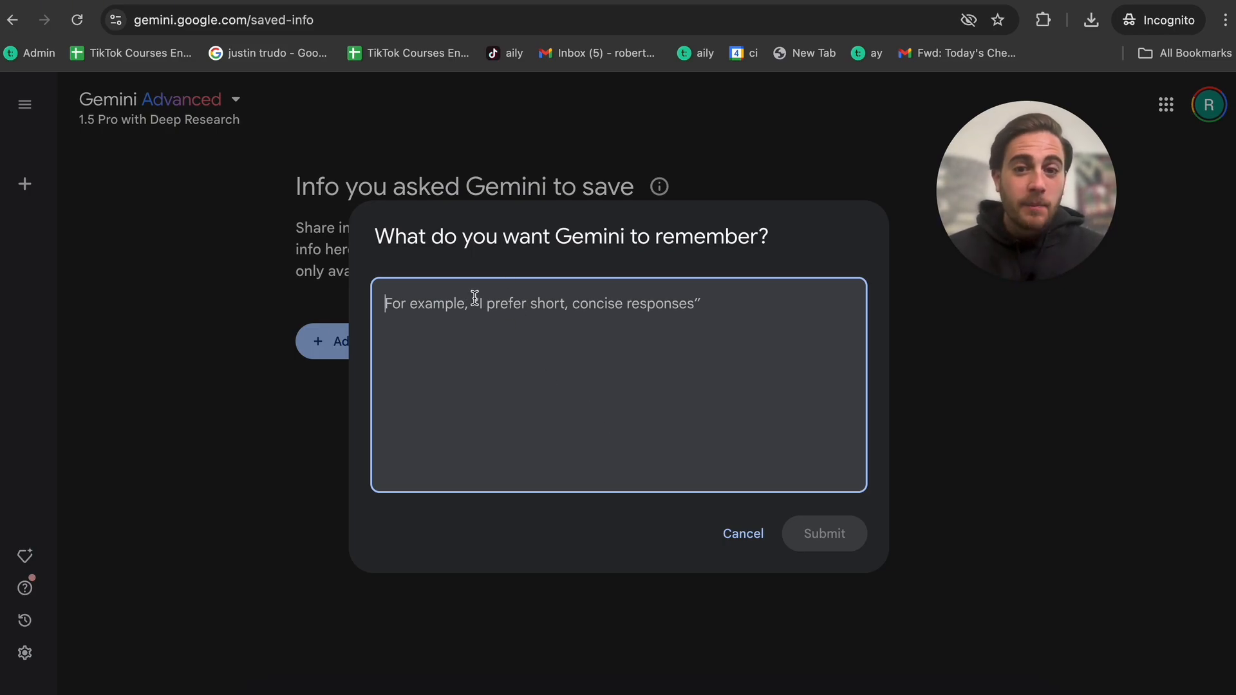
left_click(738, 533)
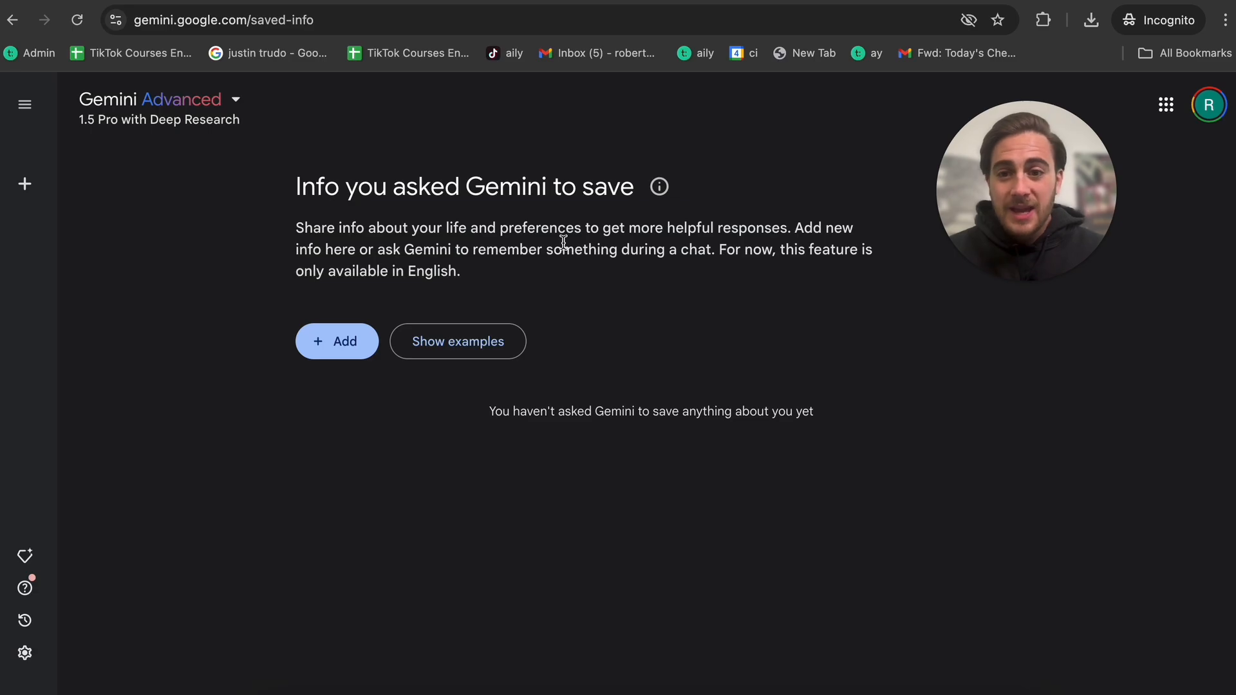
left_click(465, 349)
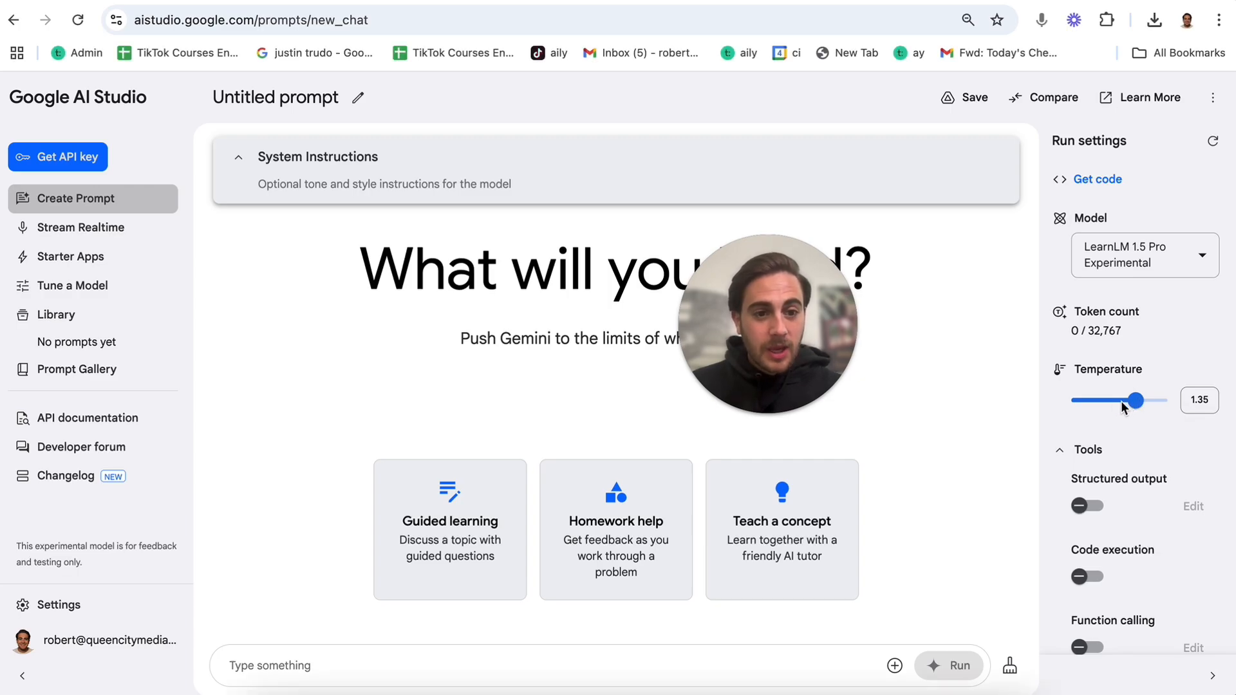
In Google AI Studio, set the prompt's temperature to 0.9 and look through the available models without choosing another
left_click_drag(1135, 401, 1131, 402)
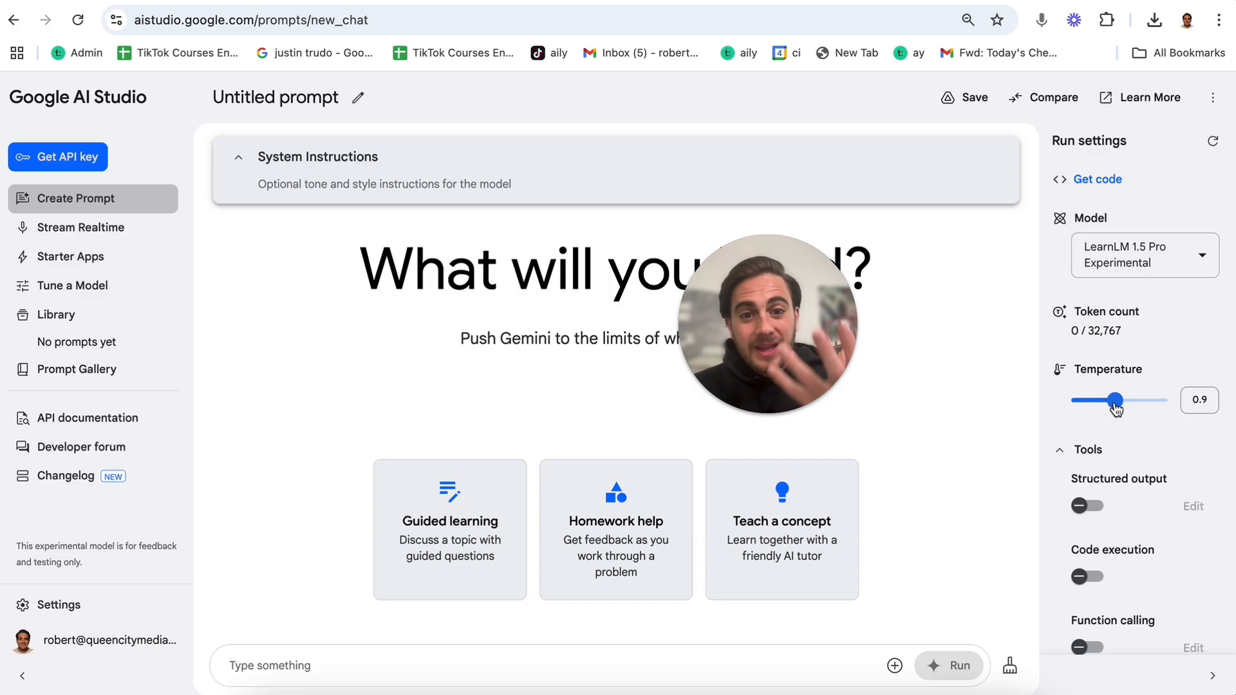
left_click(1136, 260)
scroll(1088, 404, "down", 5)
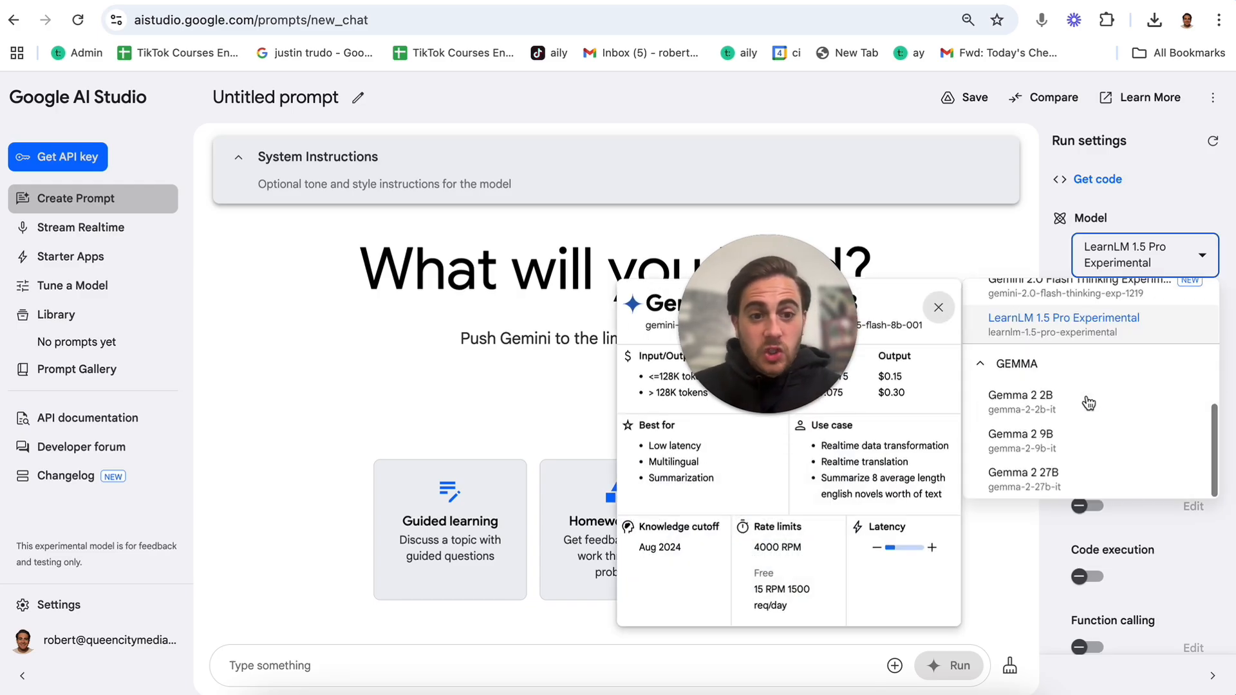
scroll(1088, 399, "up", 5)
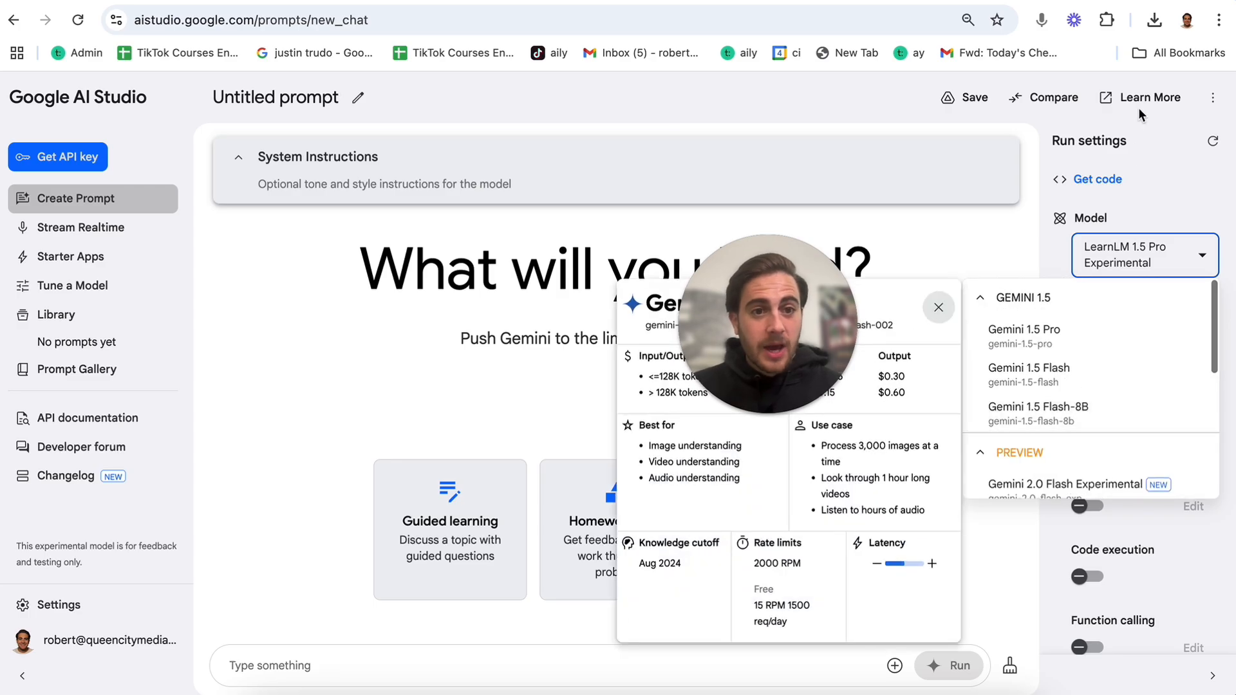
left_click(1073, 121)
Set up a side-by-side comparison with Gemini 1.5 Flash as the first model and Gemini 2.0 Flash Experimental as the second
left_click(1054, 102)
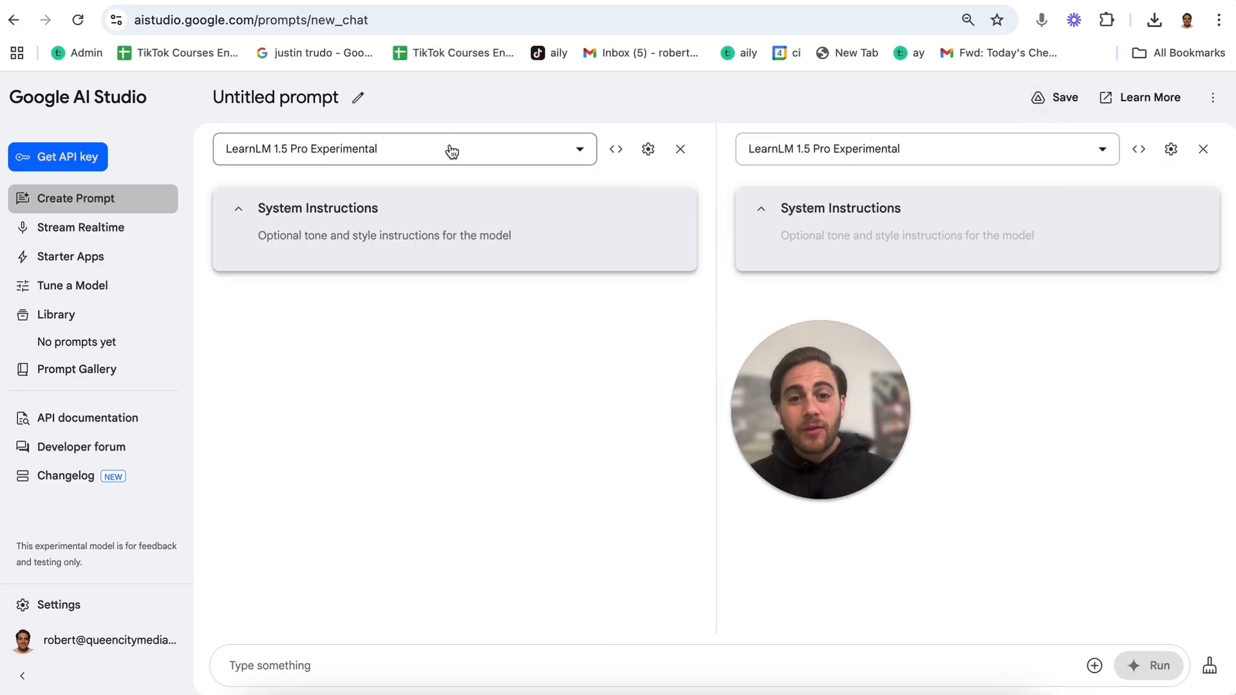
left_click(853, 152)
left_click(456, 160)
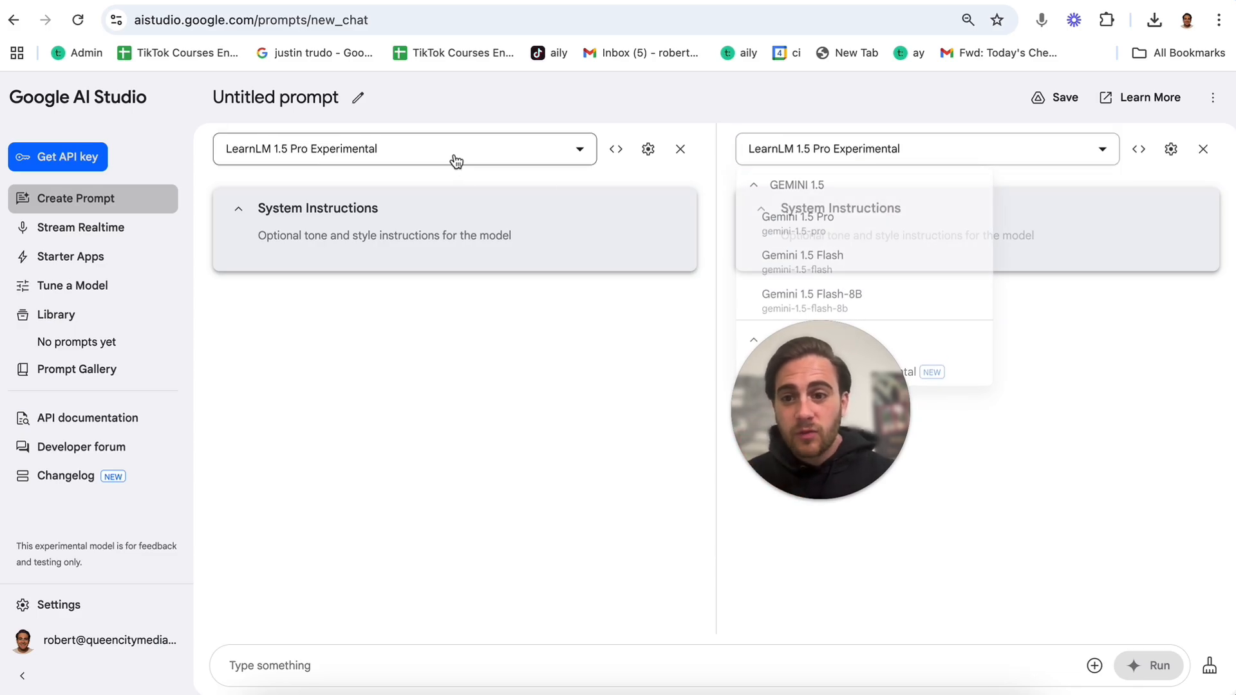
left_click(456, 160)
mouse_move(404, 237)
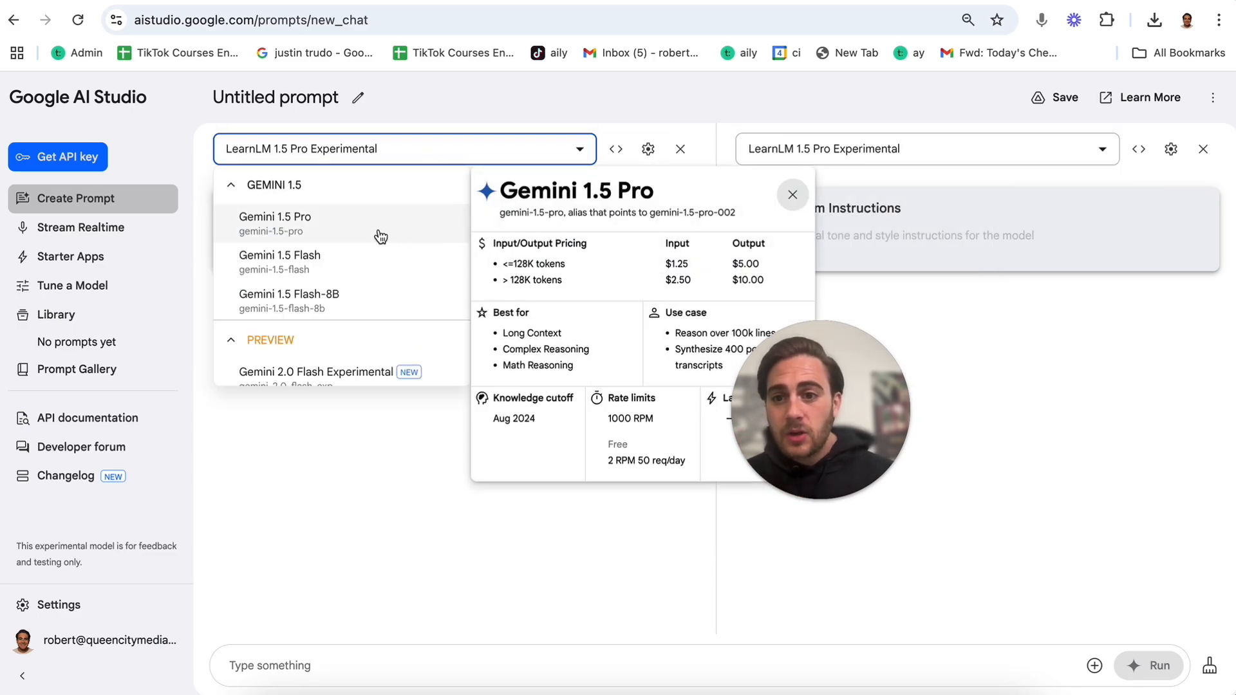
left_click(367, 264)
left_click(846, 155)
mouse_move(910, 289)
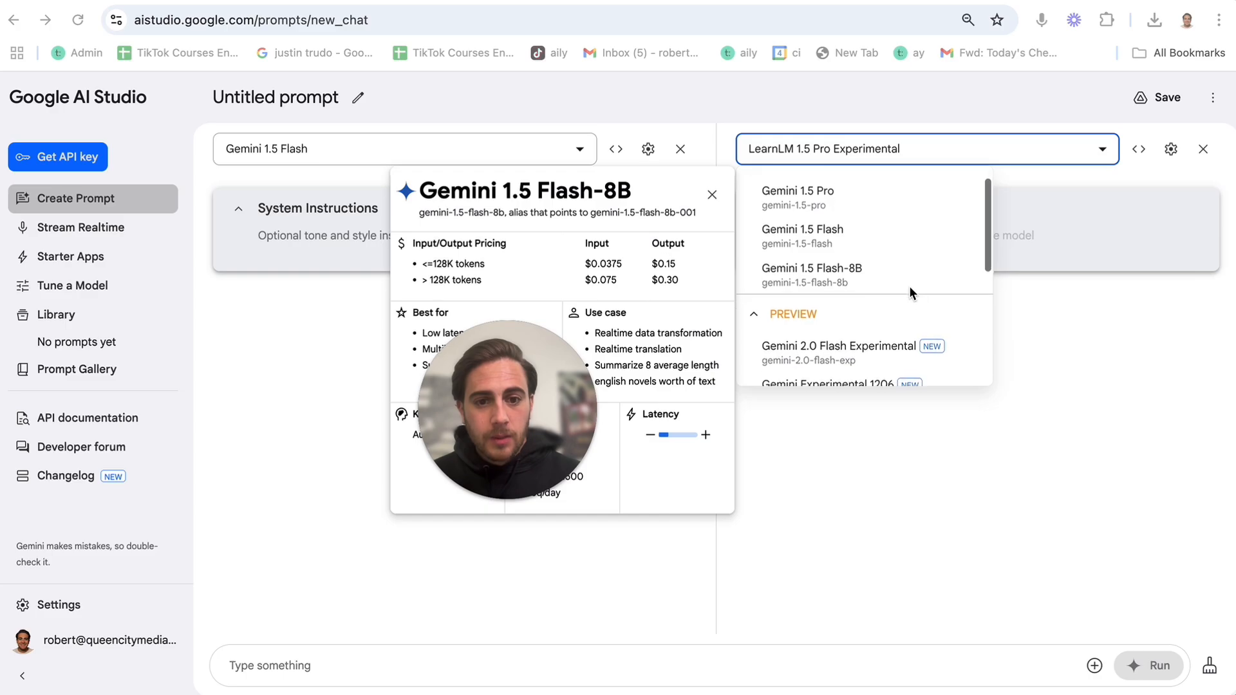
left_click(842, 349)
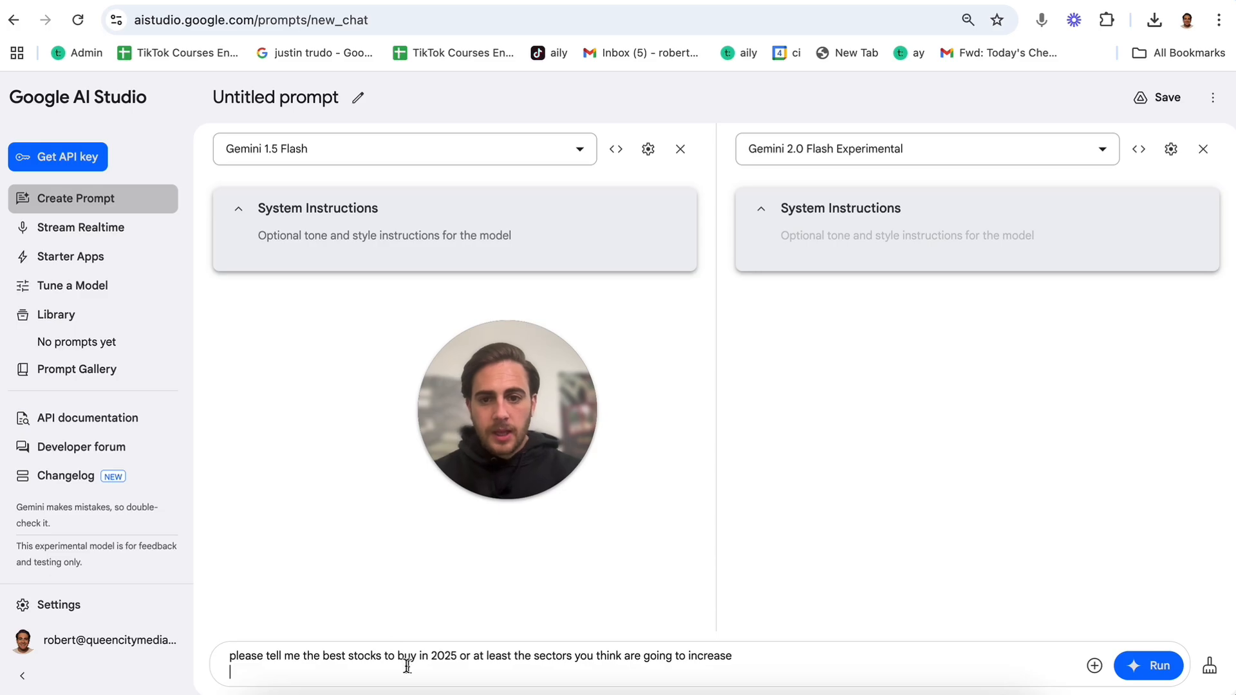
Run the prompt "please tell me the best stocks to buy in 2025 or at least the sectors you think are going to increase"
left_click(1151, 665)
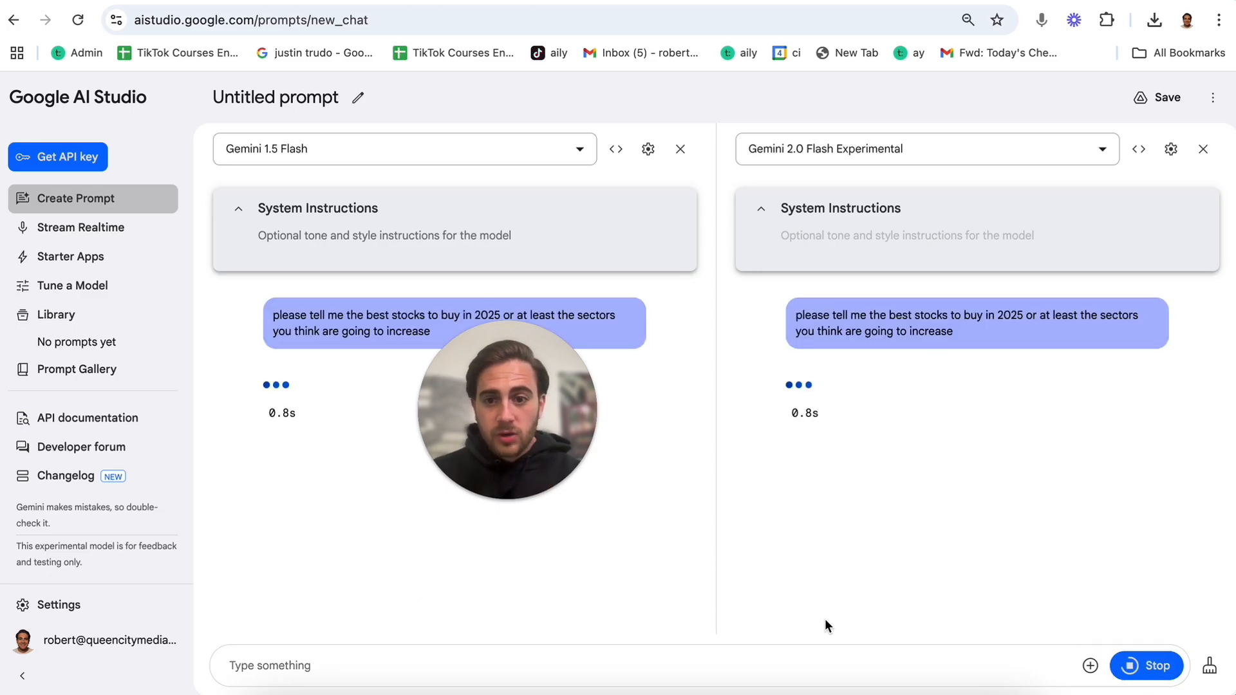
left_click_drag(516, 436, 678, 231)
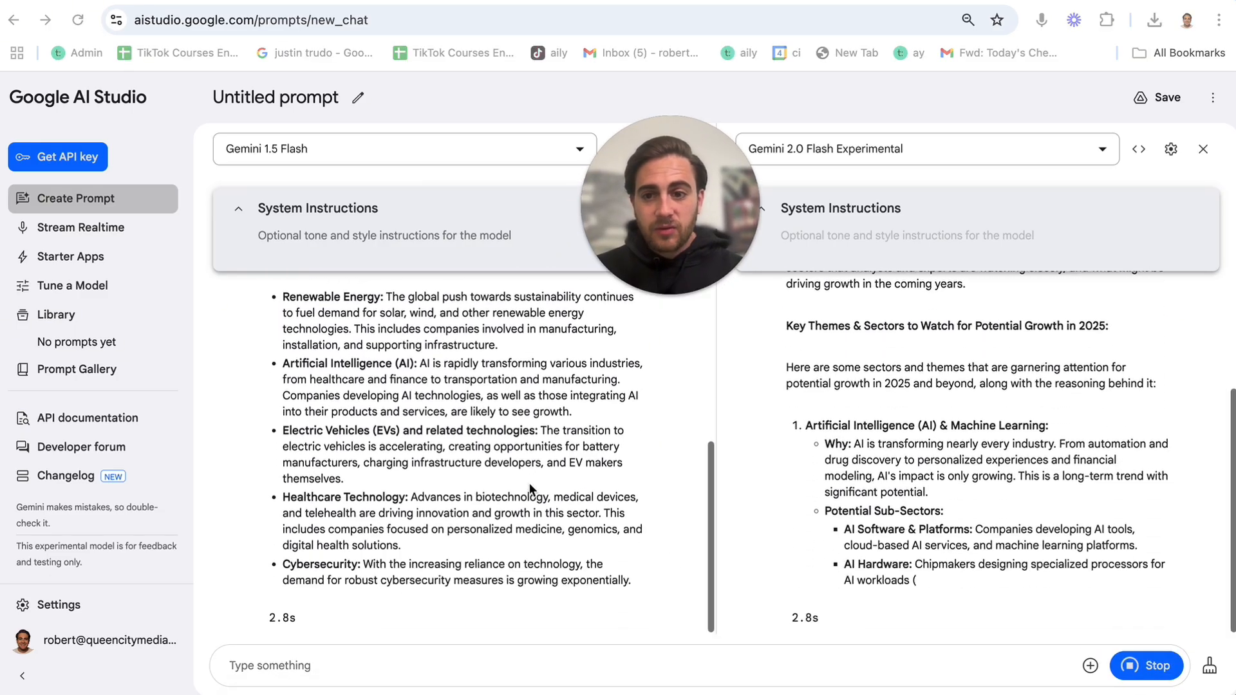
Read the growth sectors listed in the Gemini 1.5 Flash response
scroll(557, 425, "up", 10)
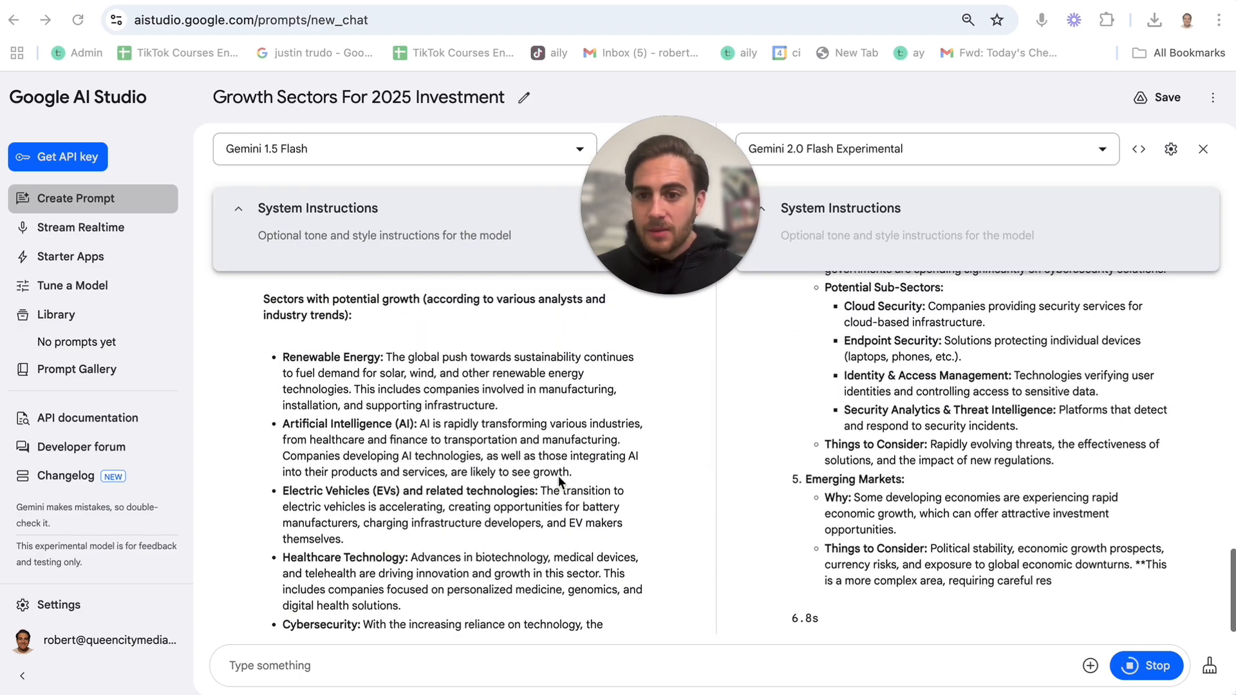
scroll(559, 476, "down", 3)
scroll(558, 476, "up", 1)
scroll(558, 476, "up", 3)
scroll(371, 391, "down", 1)
scroll(370, 390, "up", 3)
scroll(375, 429, "down", 2)
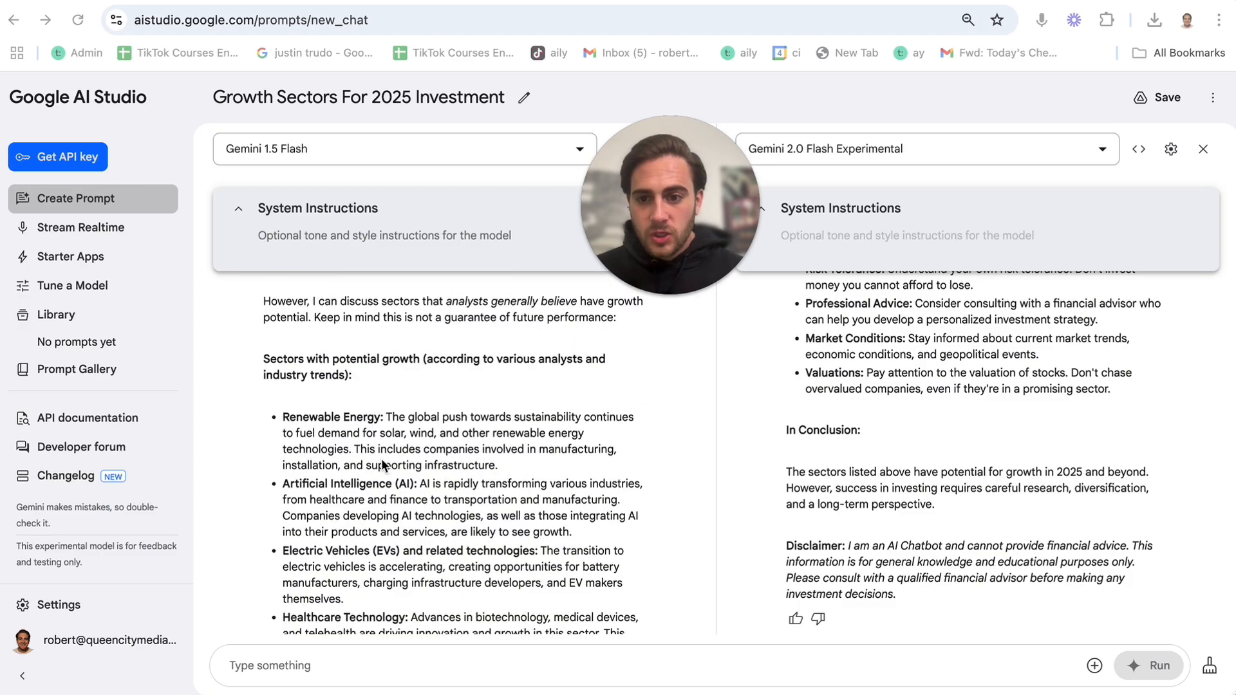
scroll(390, 521, "down", 1)
Read the Gemini 2.0 Flash Experimental response from its investing considerations back up through its sectors to the introduction
scroll(905, 409, "up", 8)
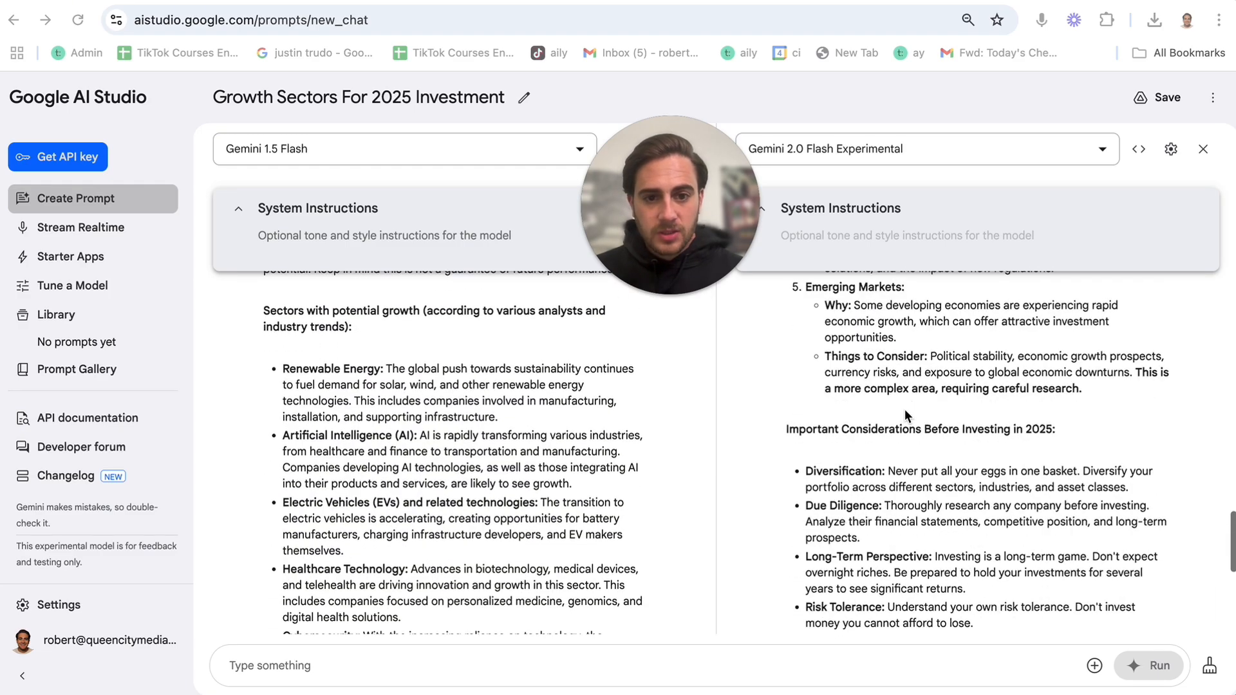
scroll(905, 408, "up", 5)
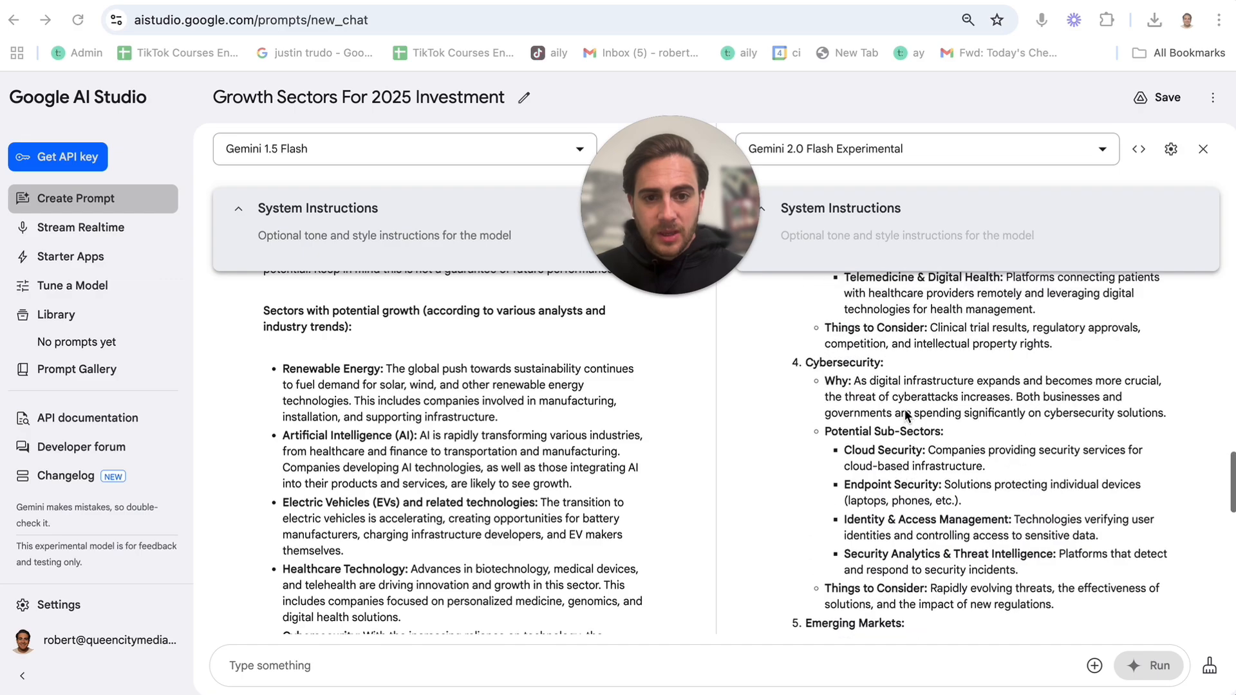
scroll(905, 412, "up", 5)
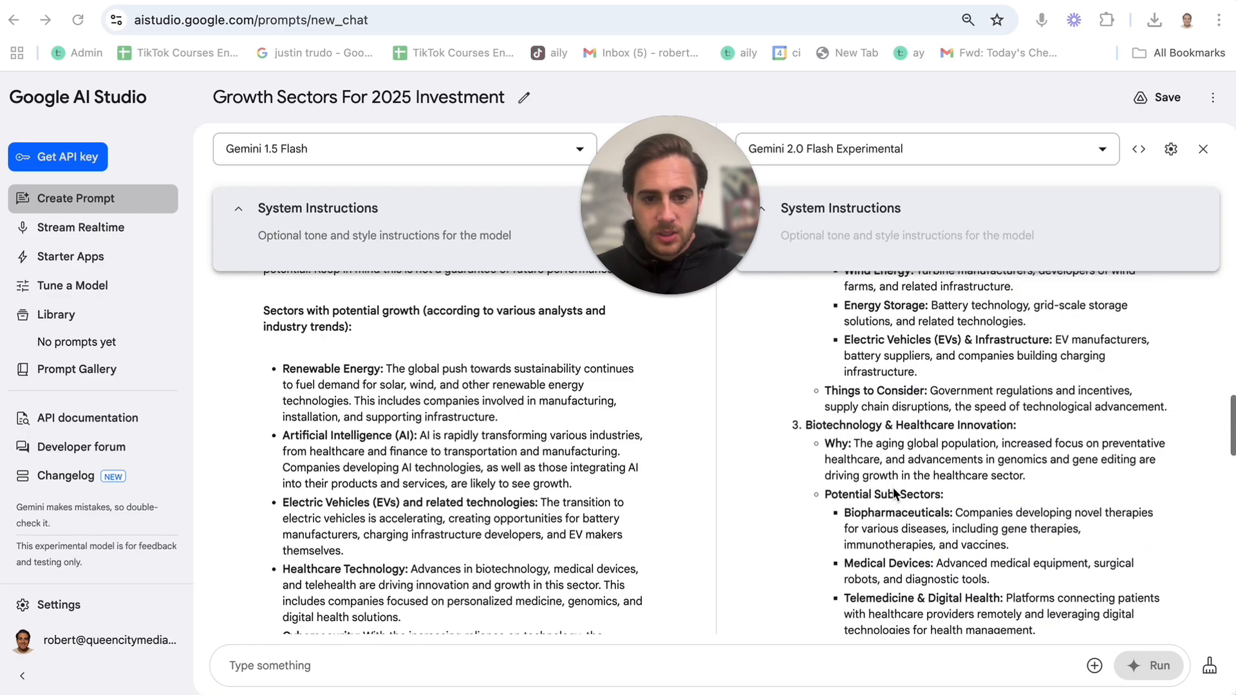
scroll(894, 493, "up", 5)
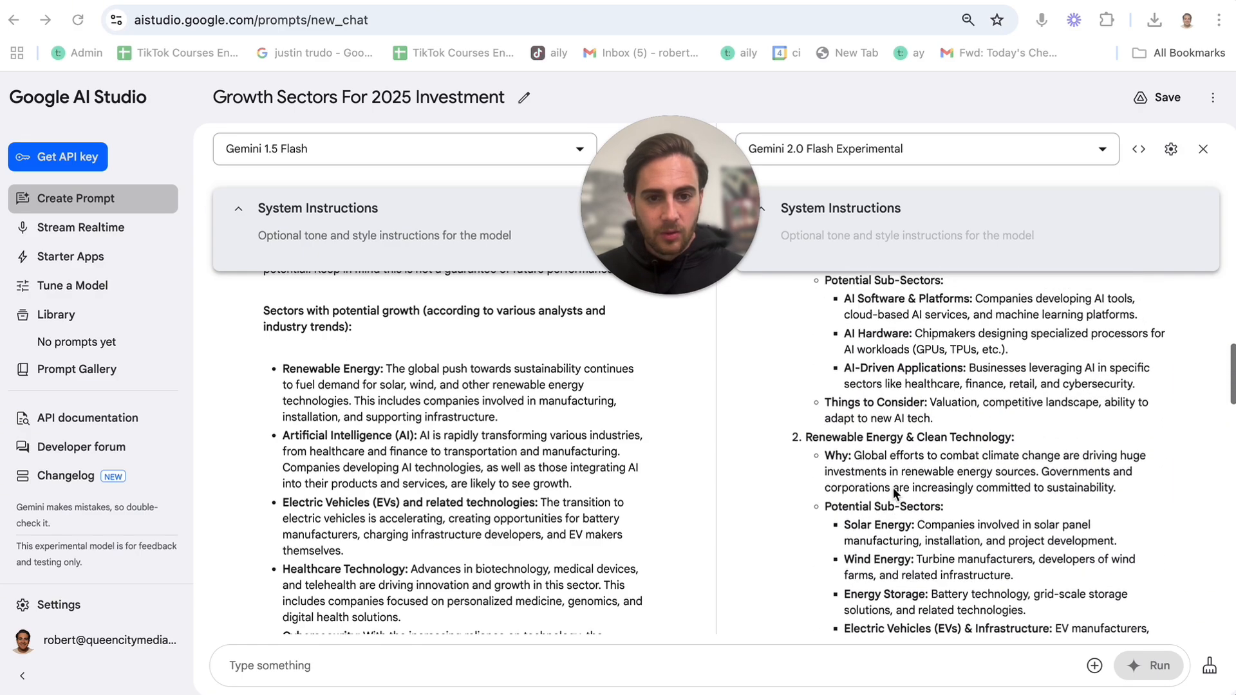
scroll(927, 502, "up", 2)
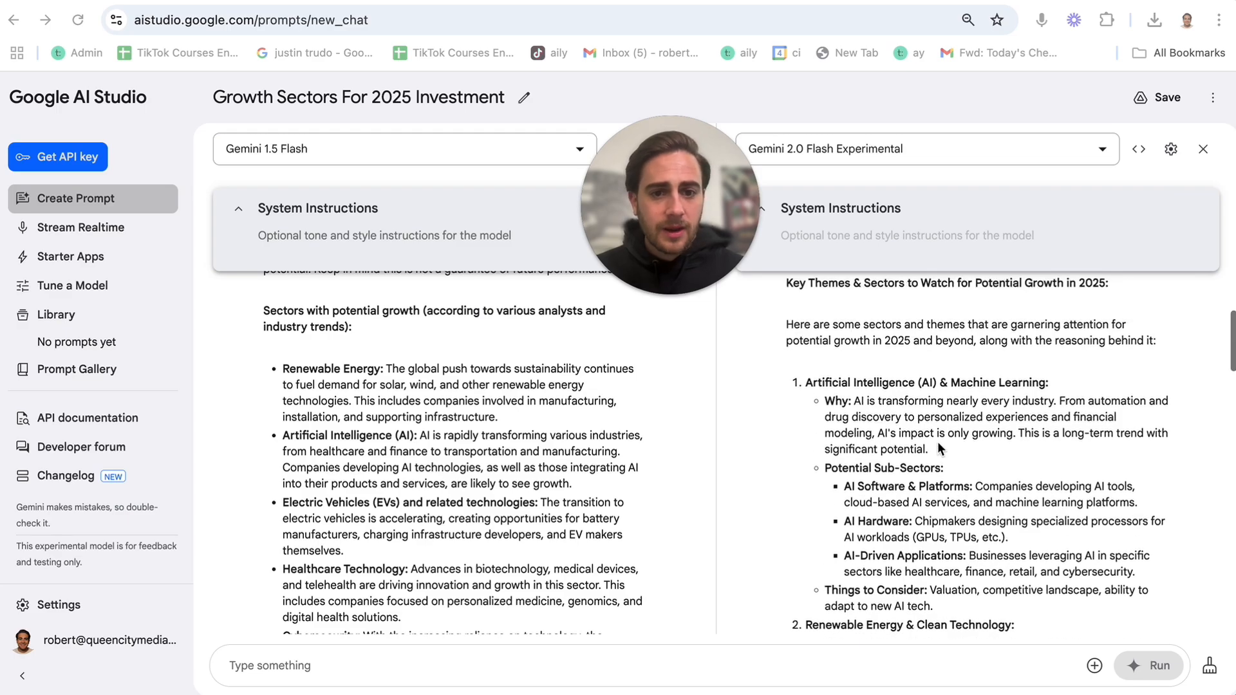
scroll(893, 469, "up", 3)
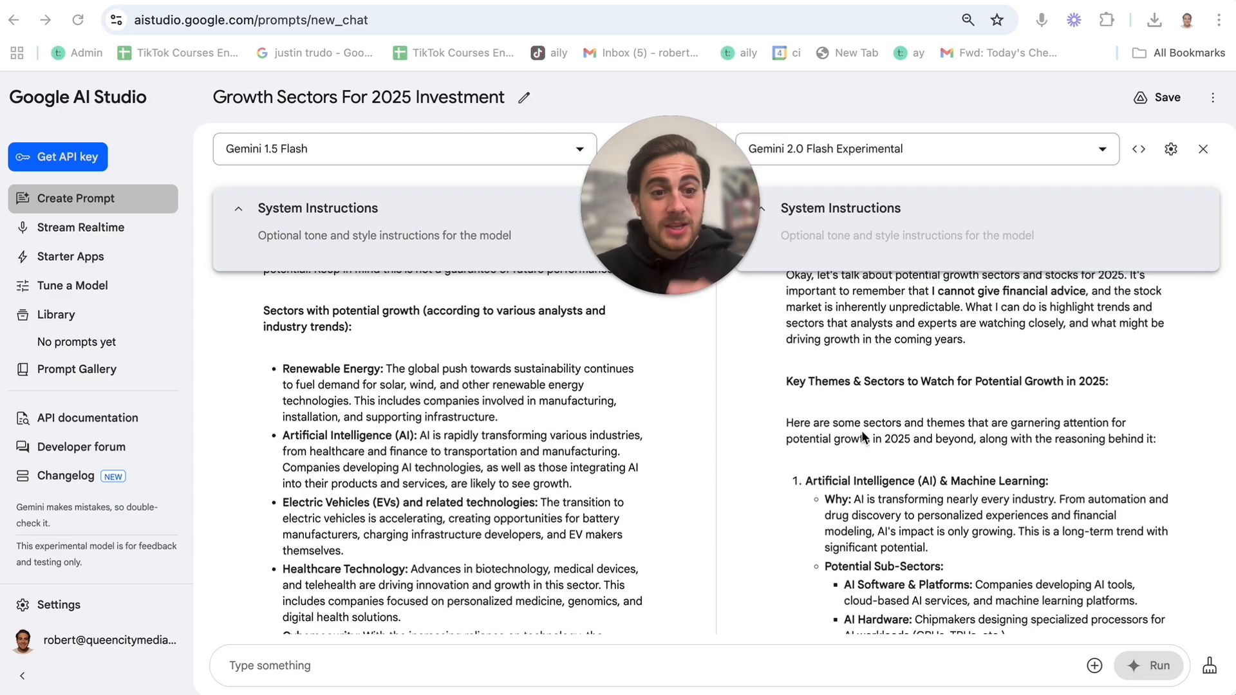
scroll(863, 437, "up", 3)
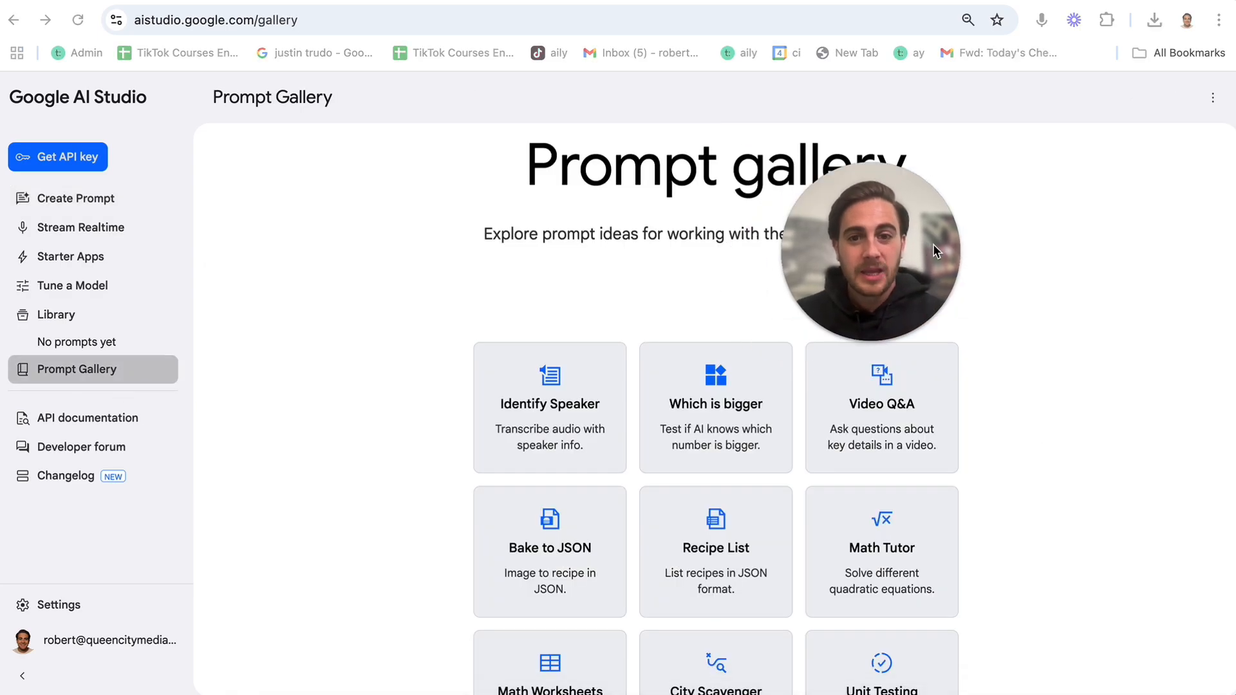
Browse the sample prompts in the Prompt Gallery, from Identify Speaker down past Docker Setup and Tone Changer
scroll(666, 232, "down", 5)
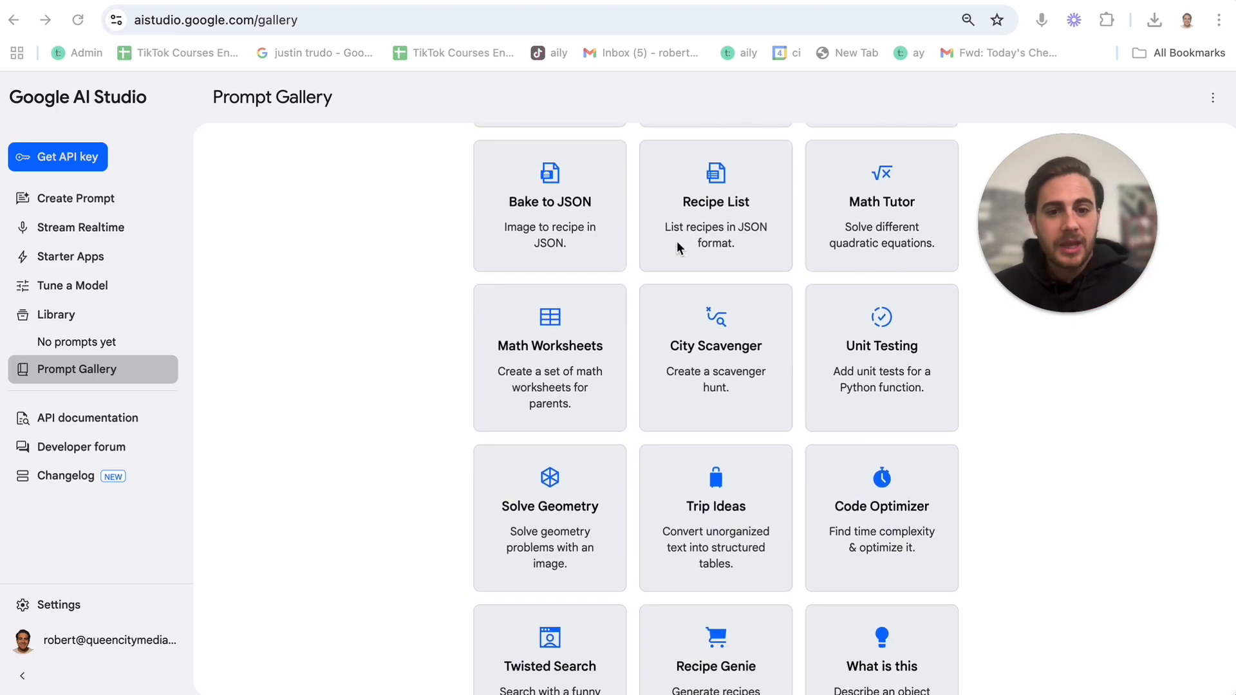
scroll(925, 555, "up", 1)
scroll(887, 292, "up", 2)
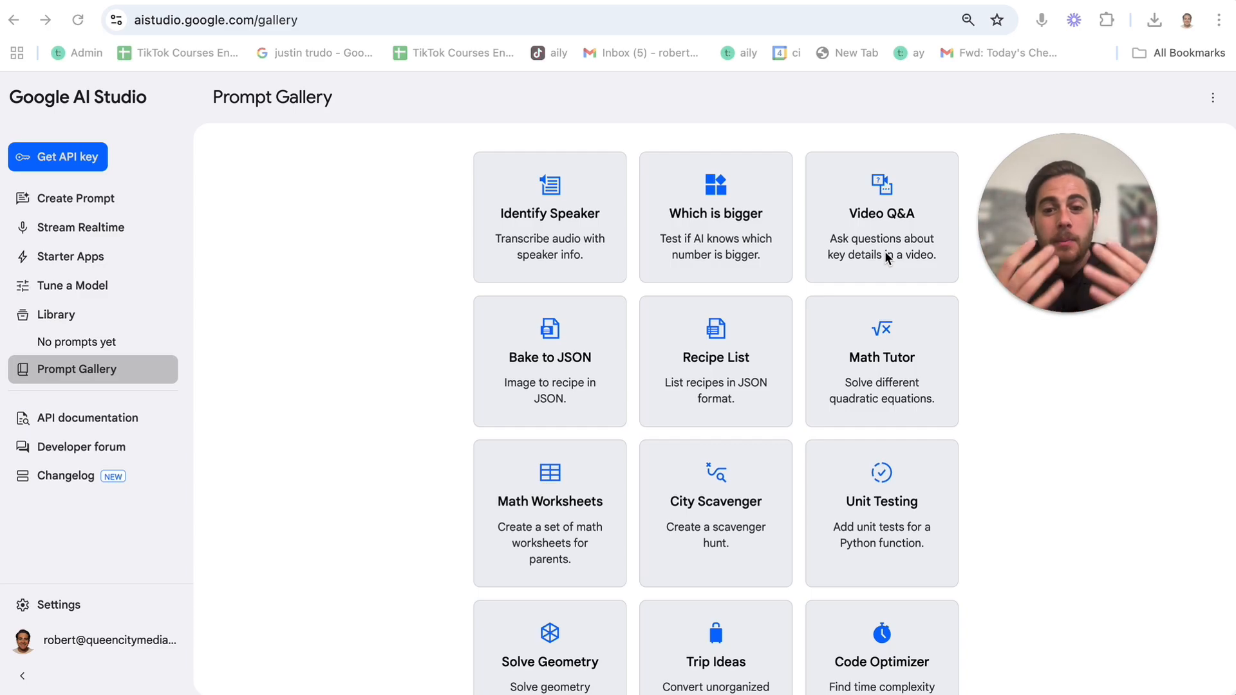
scroll(885, 254, "down", 5)
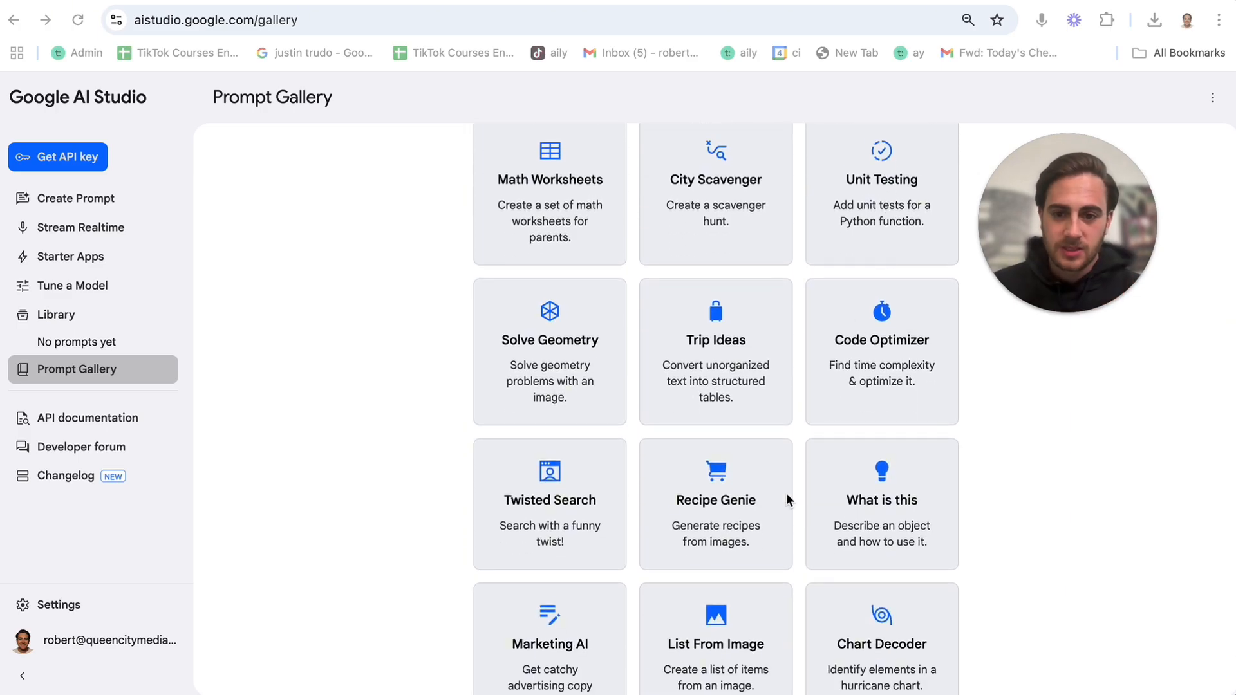
scroll(715, 520, "down", 3)
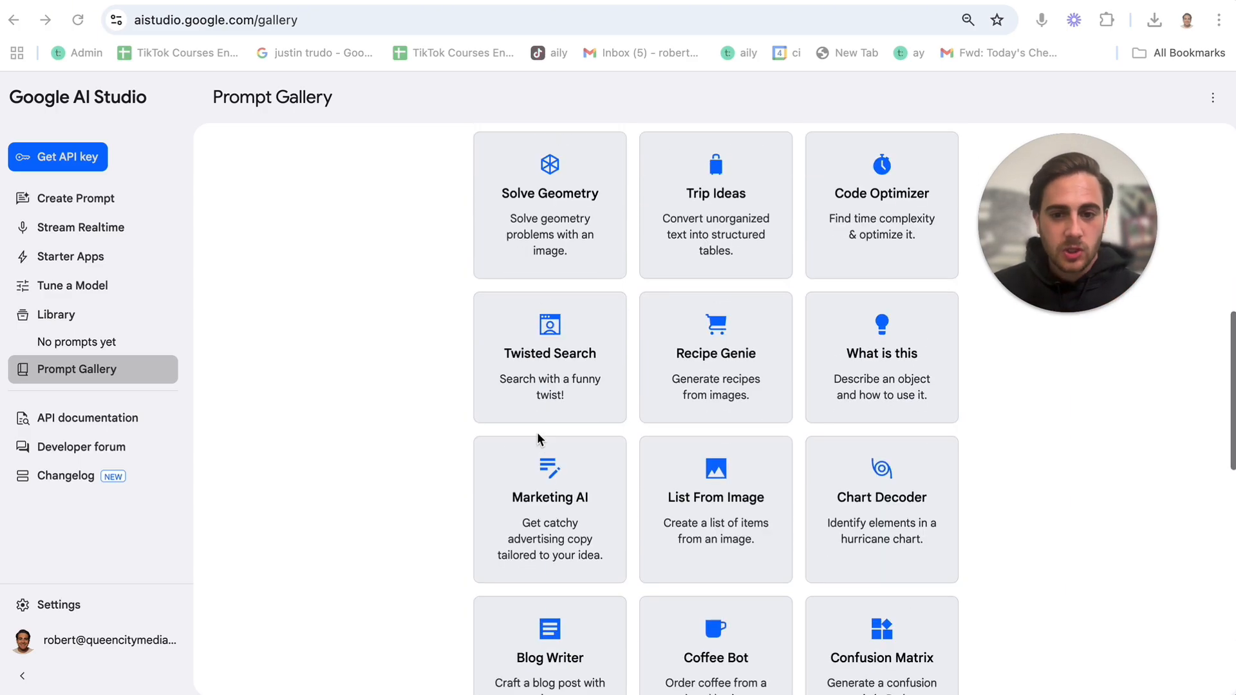
scroll(569, 433, "down", 2)
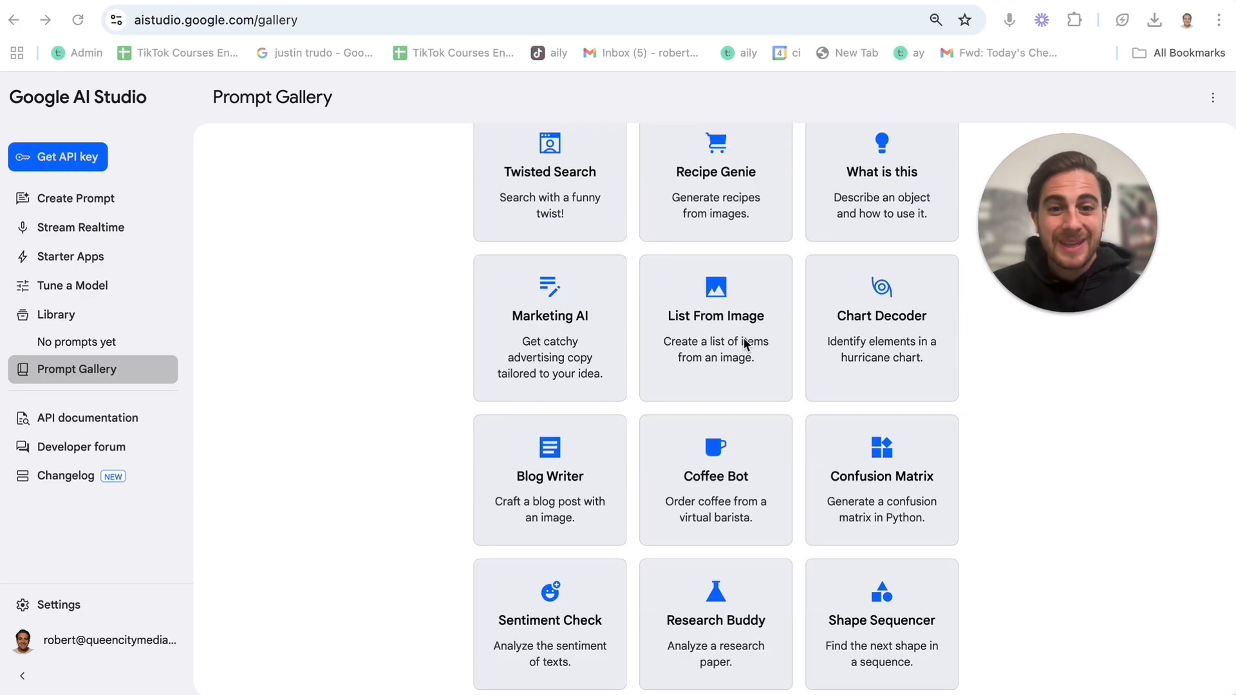
scroll(743, 338, "down", 1)
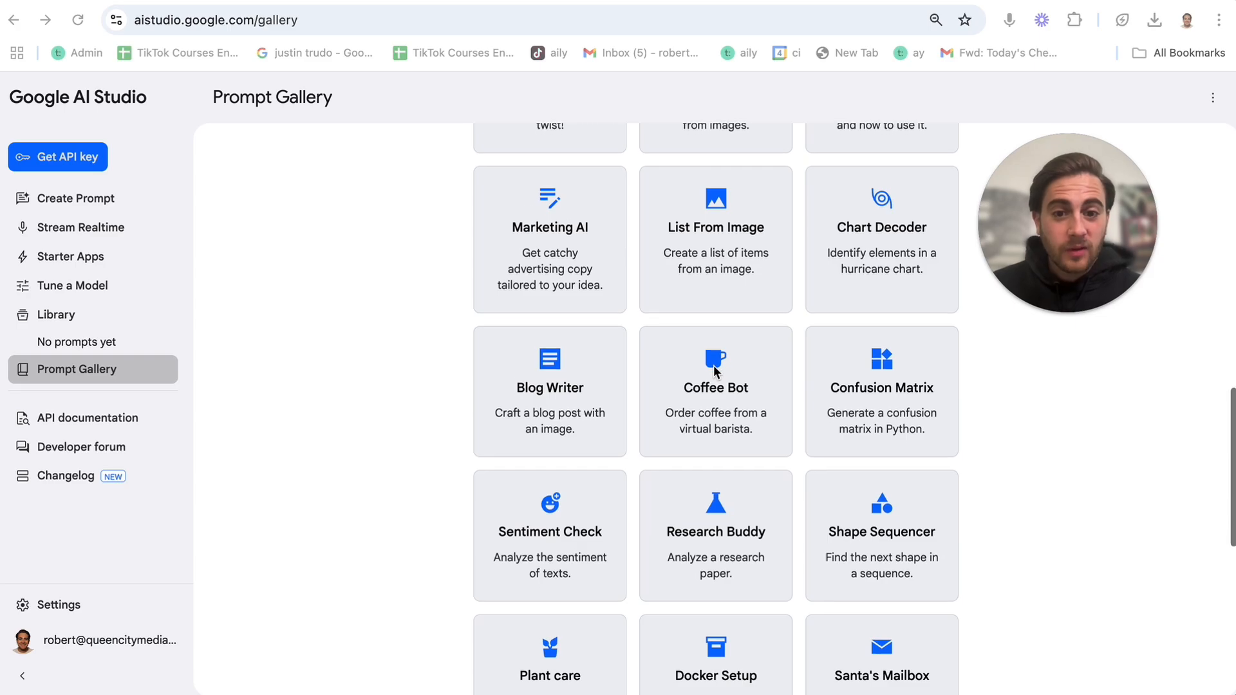
scroll(713, 366, "down", 1)
scroll(713, 365, "down", 5)
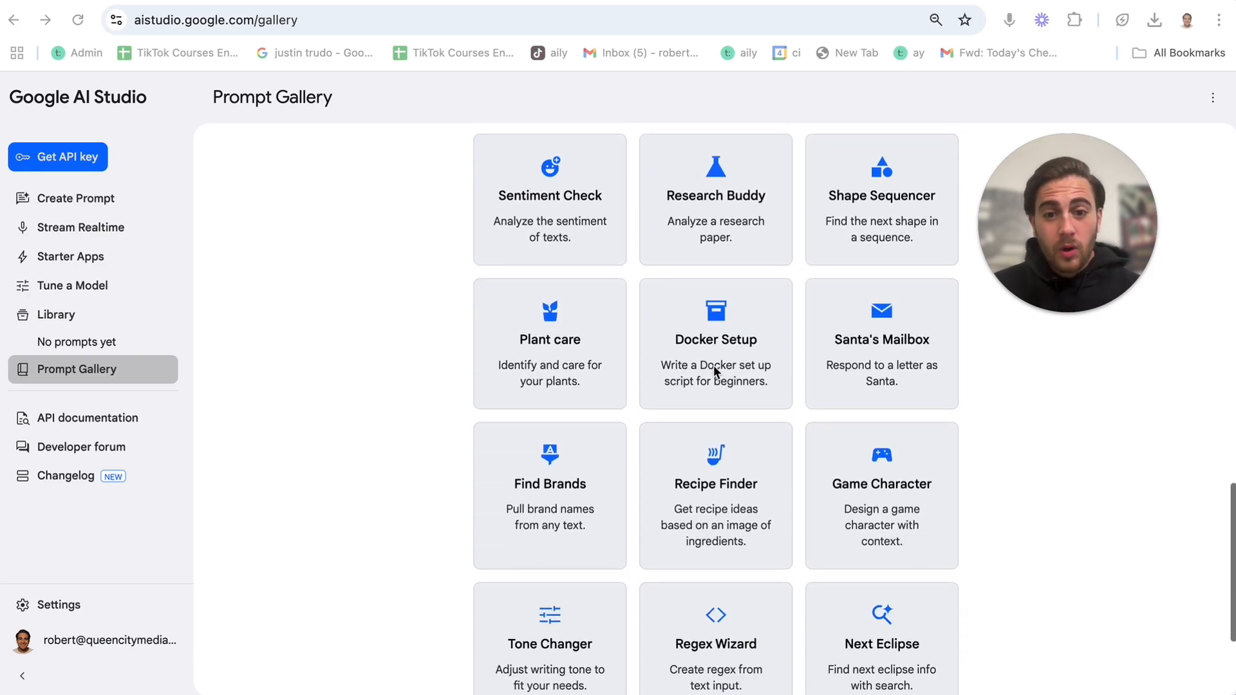
Look through the remaining Prompt Gallery samples, from Plant care and Docker Setup down to Weather Search
scroll(714, 372, "up", 1)
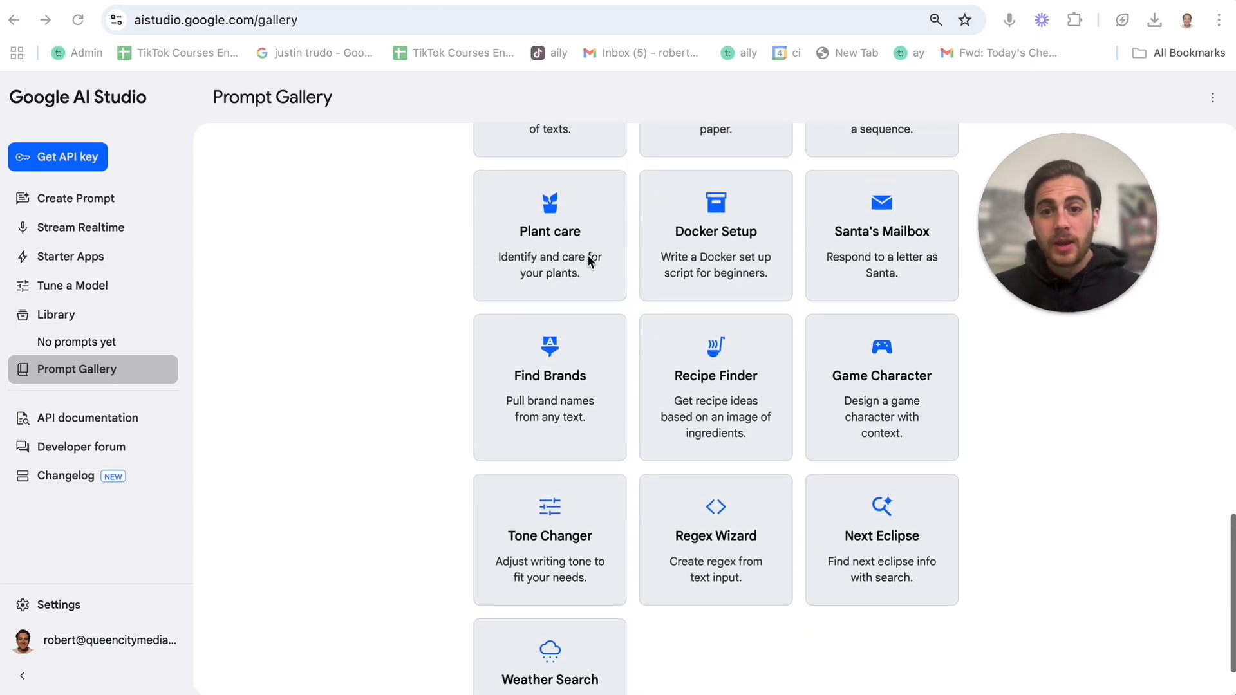
scroll(569, 376, "down", 1)
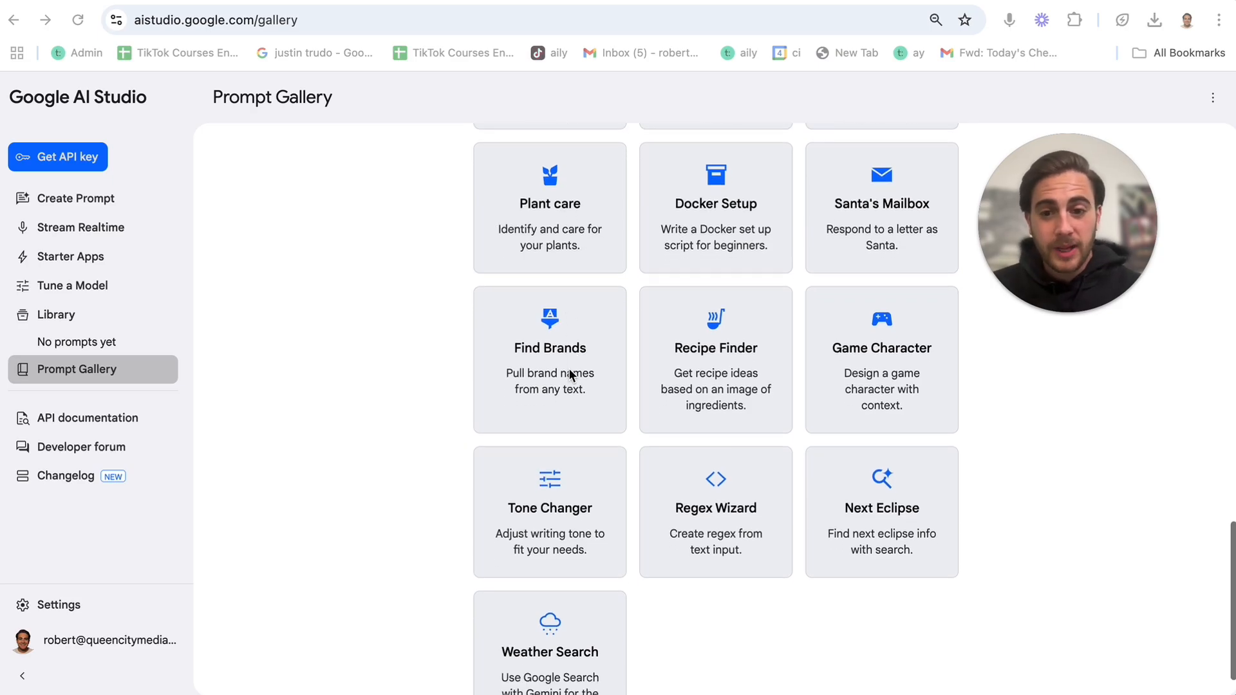
scroll(570, 555, "down", 1)
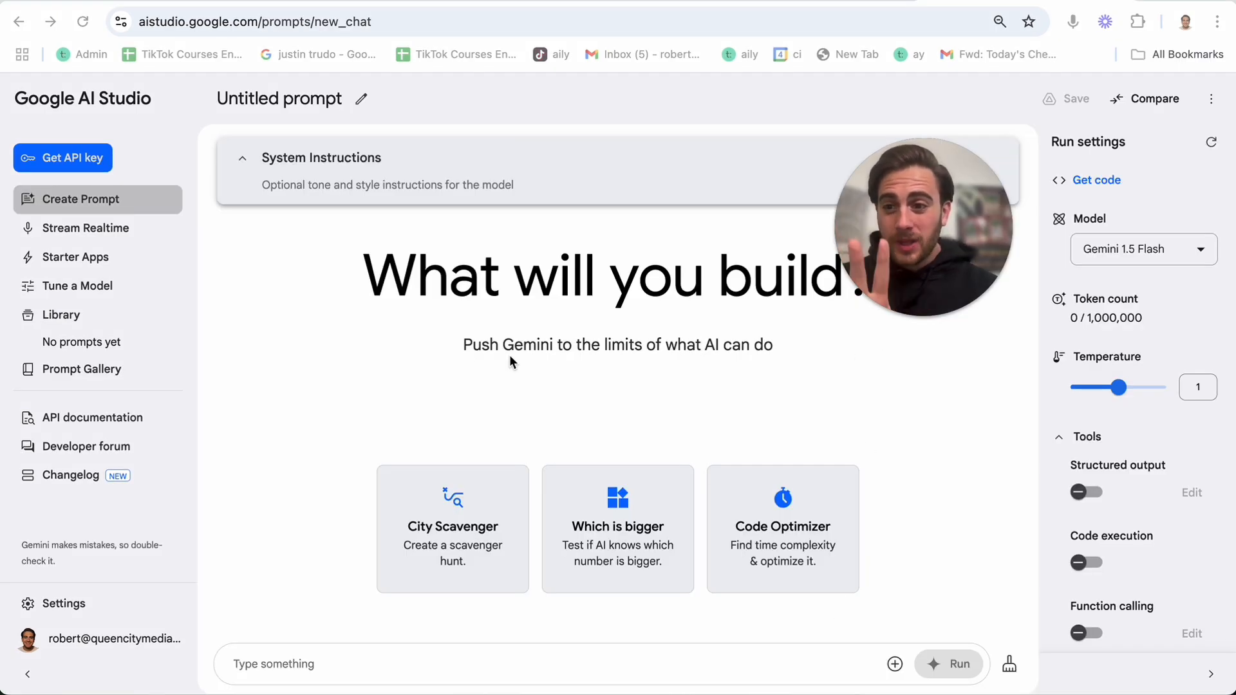
Start a Stream Realtime session with Gemini that shares the entire screen, and raise the audio volume
left_click(106, 234)
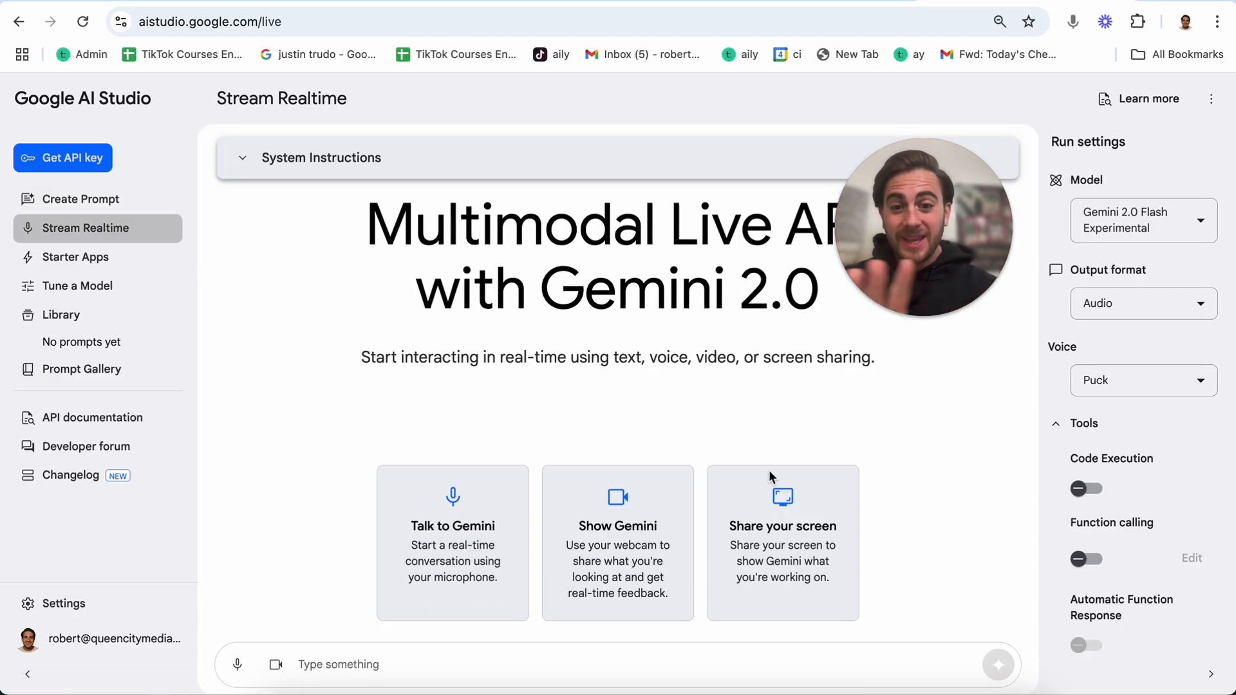
left_click(788, 526)
left_click(779, 129)
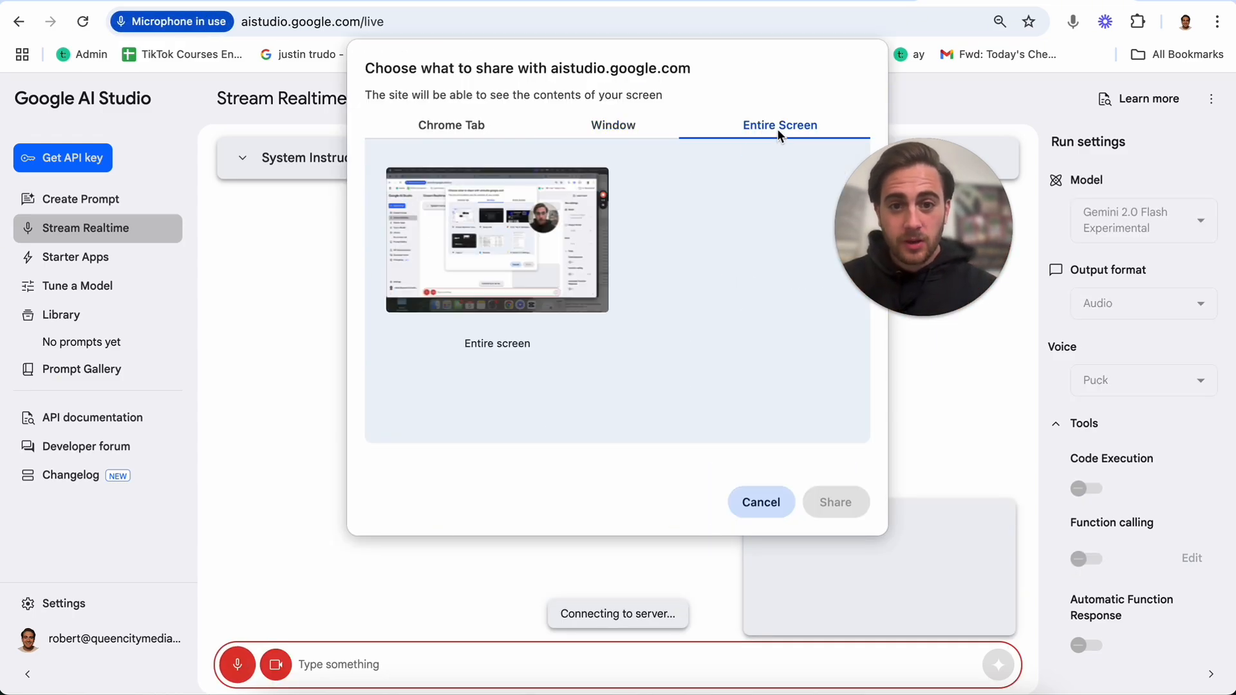
left_click(497, 239)
left_click(831, 502)
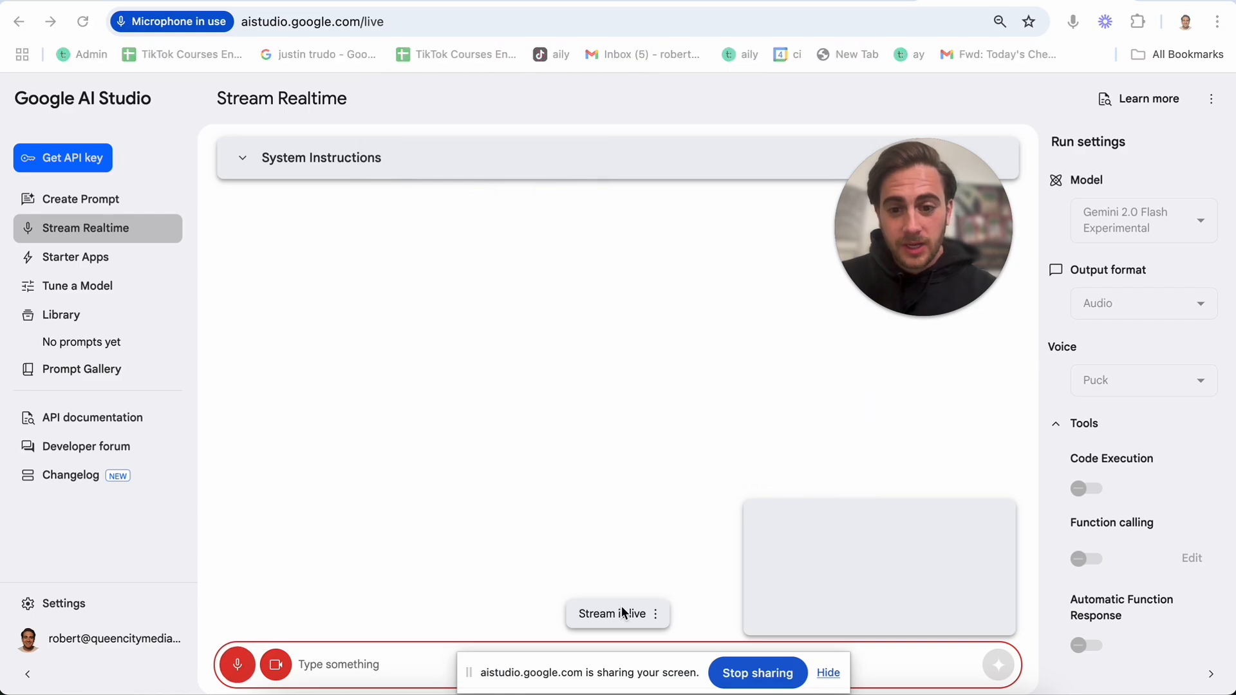
key("XF86AudioRaiseVolume")
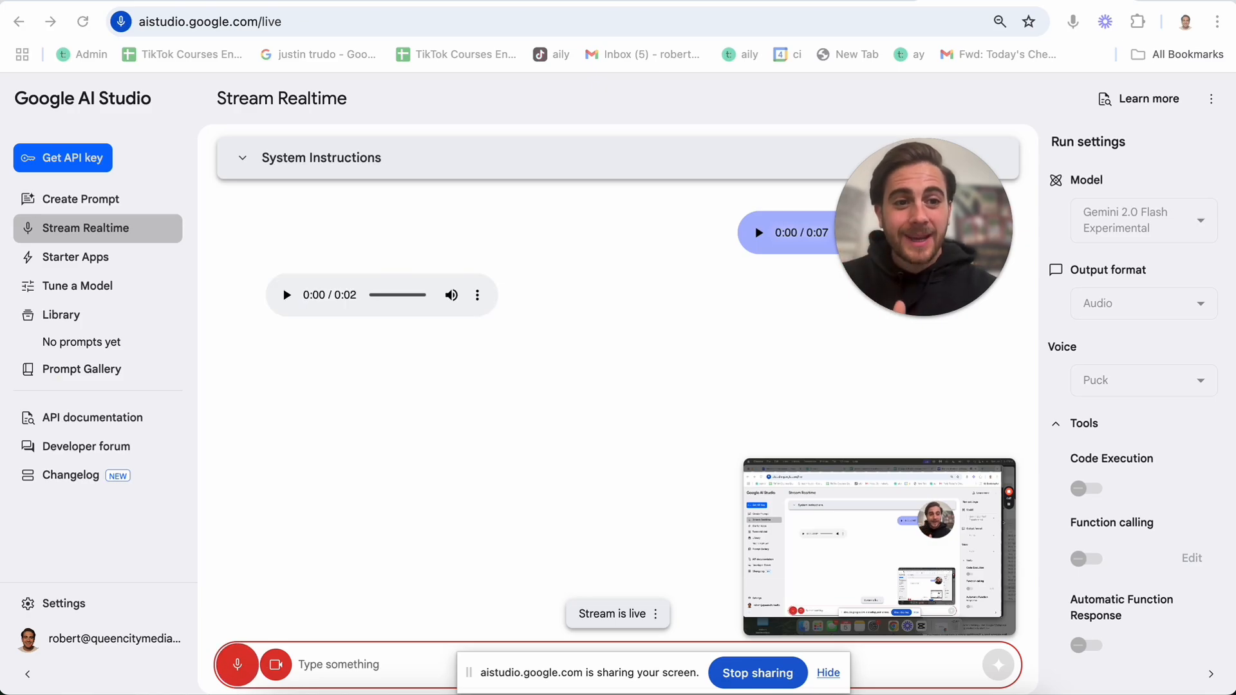
Switch to CapCut and set the volume of the 2025 TT Algo clip 5.mp4 clip to 20.0 dB
key("super+Tab")
key("ctrl+Up")
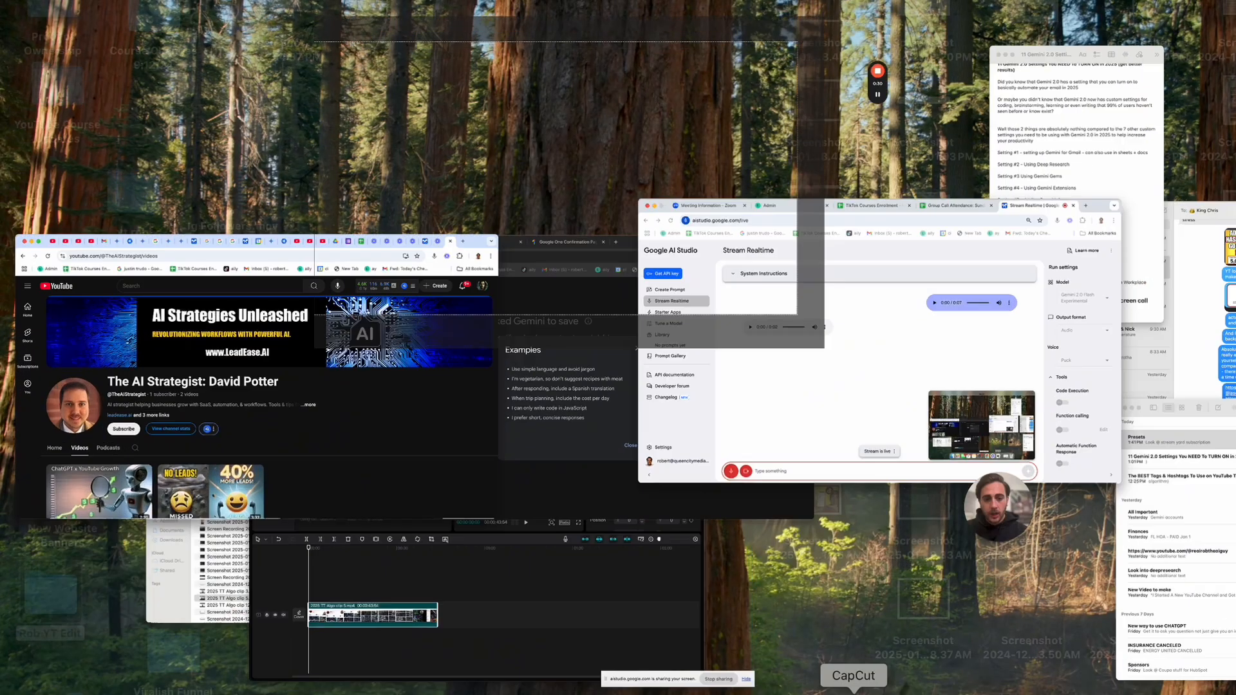
left_click(853, 692)
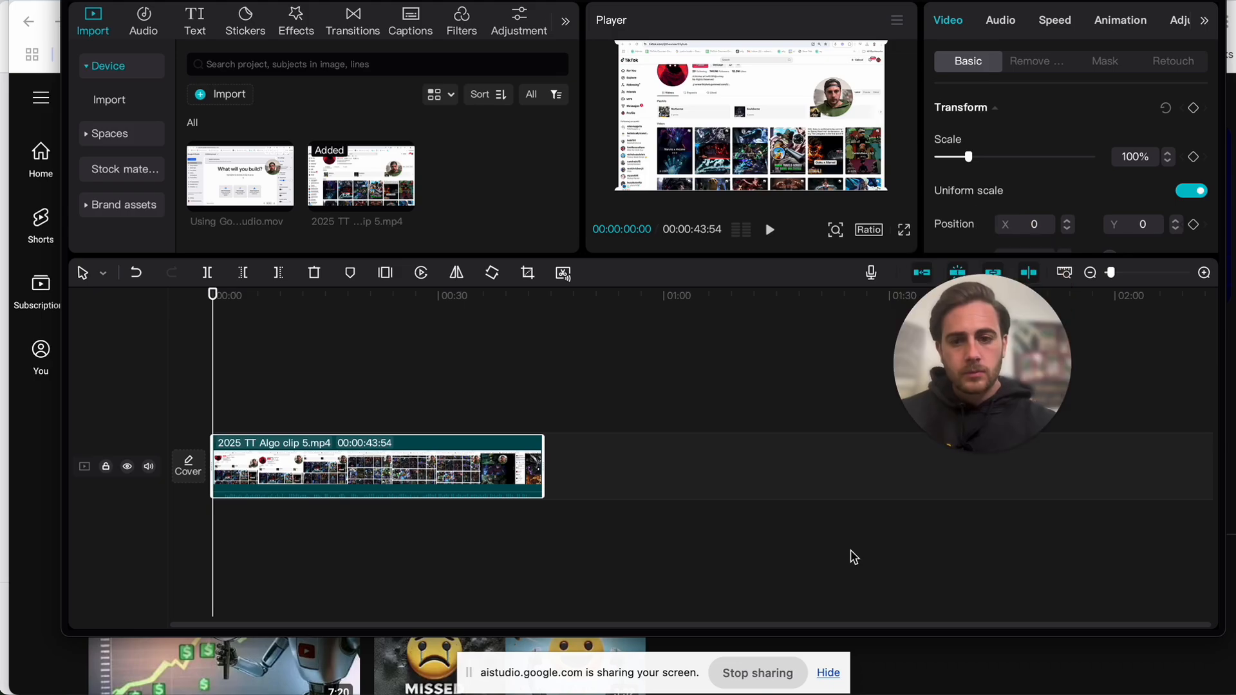
key("XF86AudioRaiseVolume")
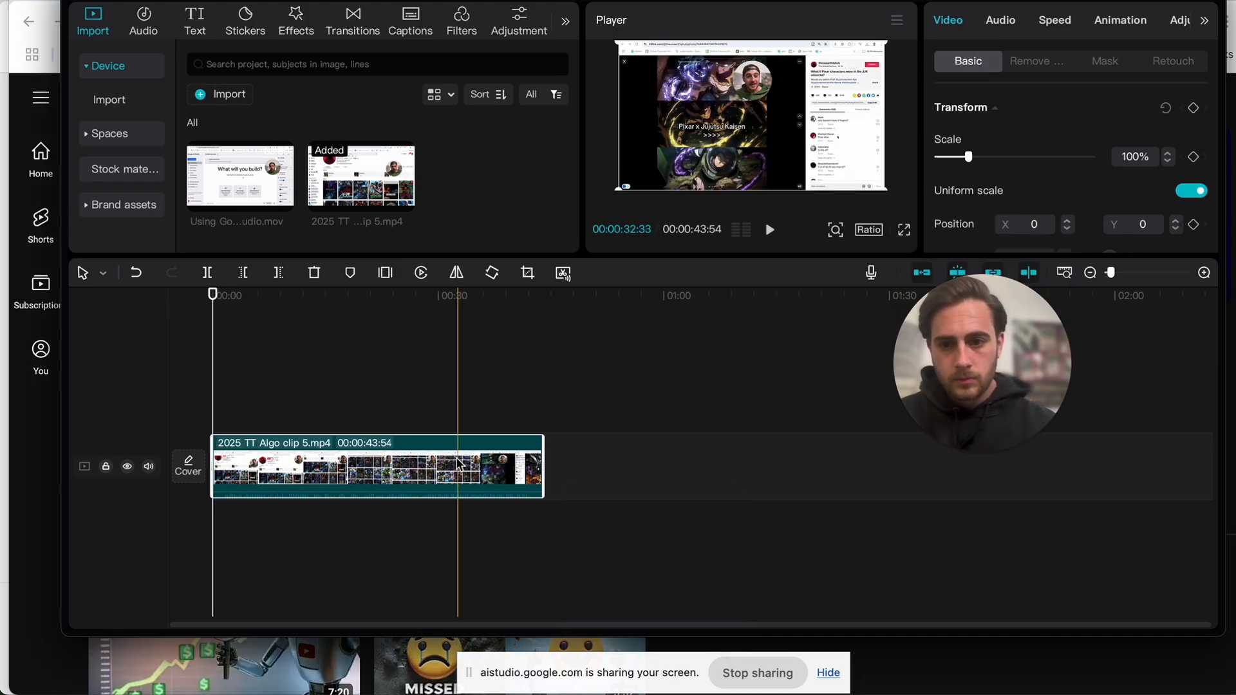
left_click(1001, 21)
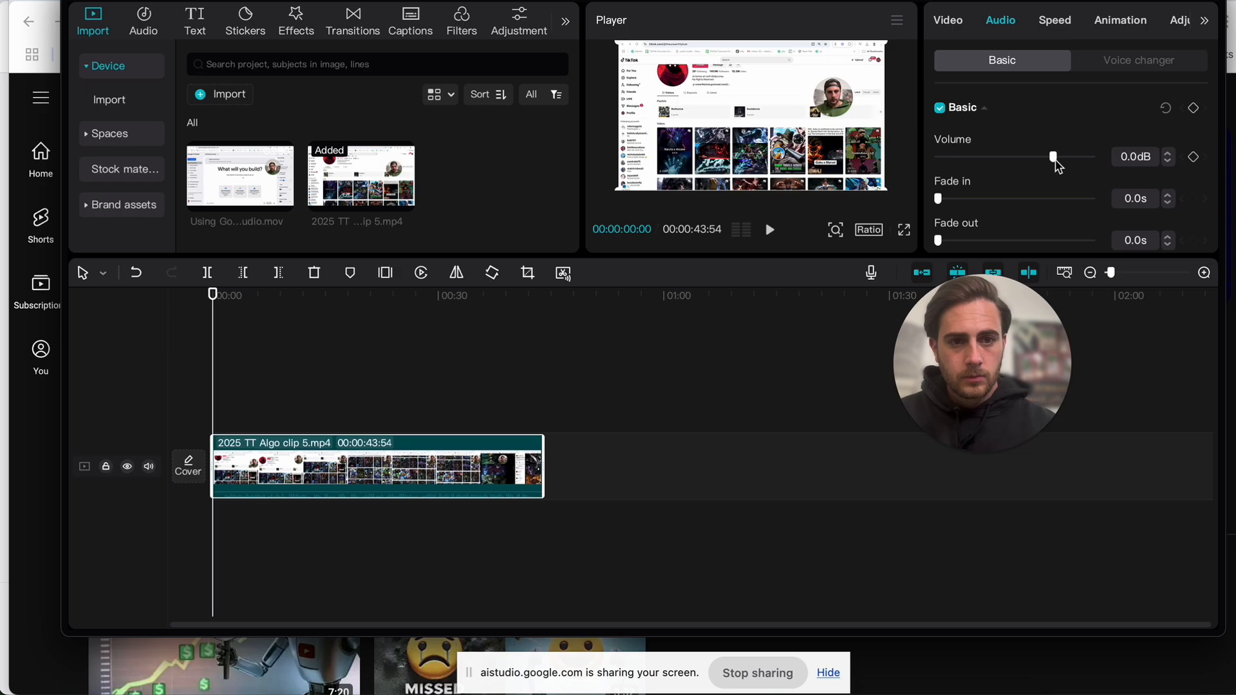
left_click_drag(1076, 160, 1101, 158)
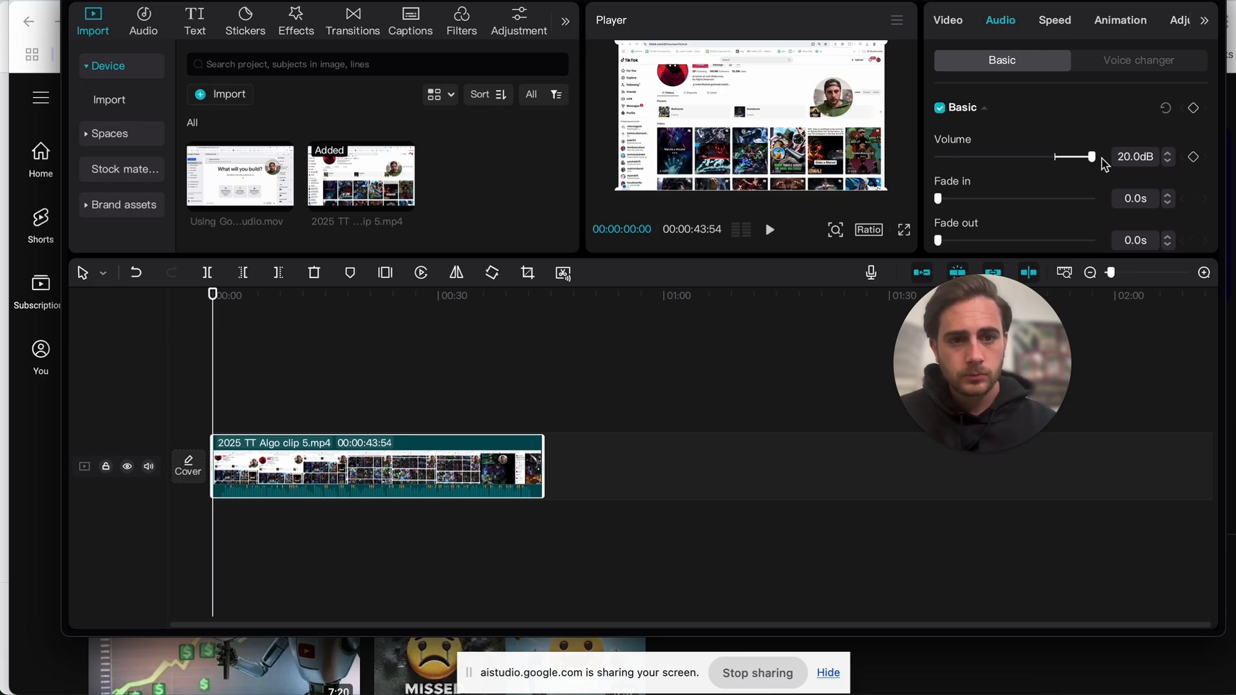
Turn on Vocal isolation in the audio settings of the timeline clip
scroll(1104, 164, "down", 3)
scroll(1063, 177, "down", 1)
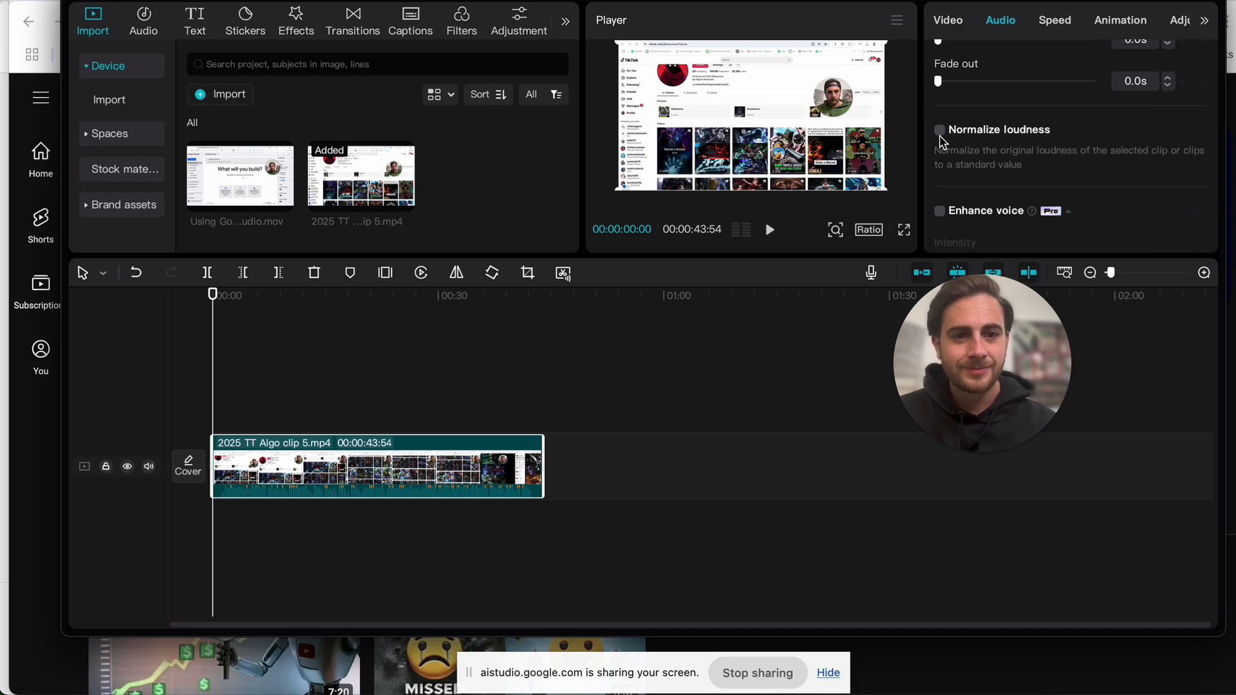
scroll(940, 138, "down", 5)
scroll(942, 145, "down", 1)
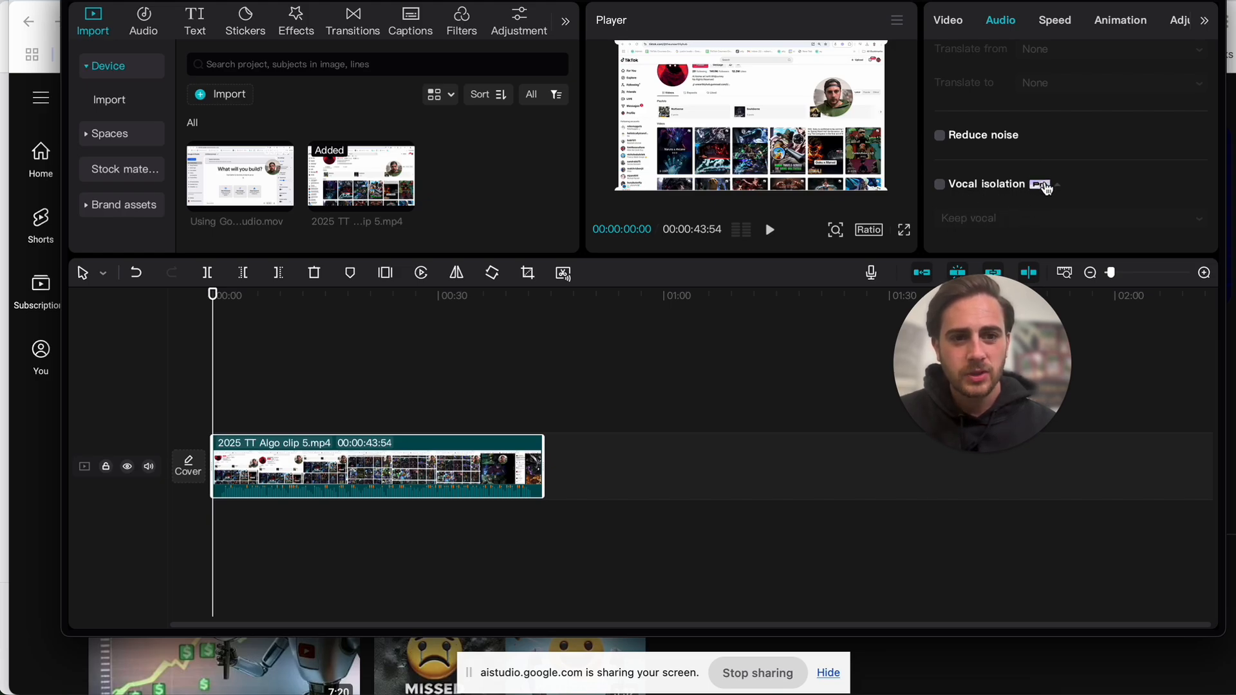
left_click(940, 184)
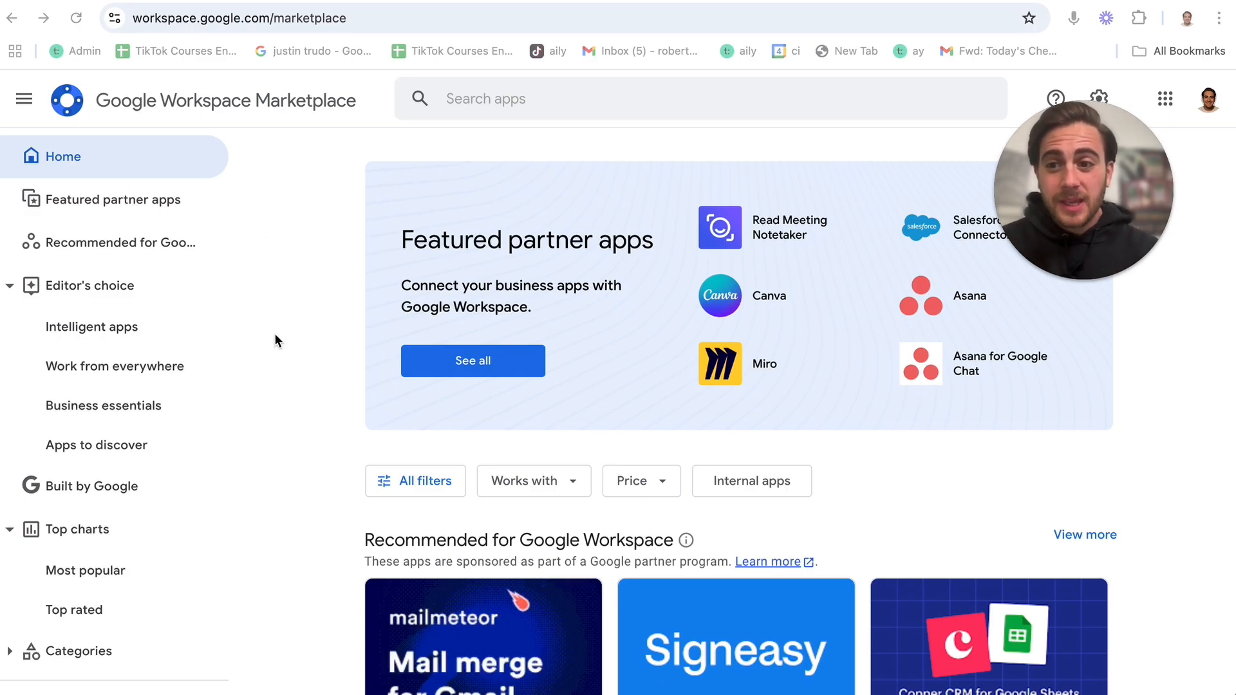
Look through the Google Workspace Marketplace home page down to the Intelligent apps section
scroll(275, 334, "down", 1)
scroll(370, 397, "down", 7)
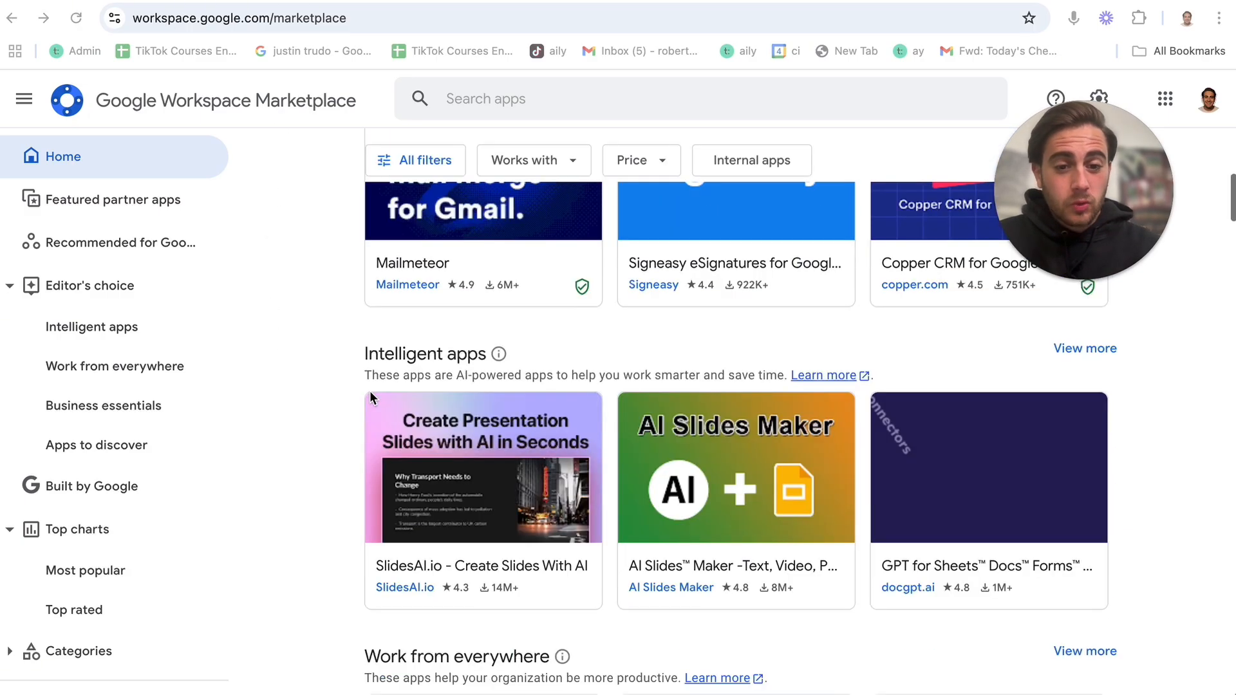
scroll(370, 398, "down", 1)
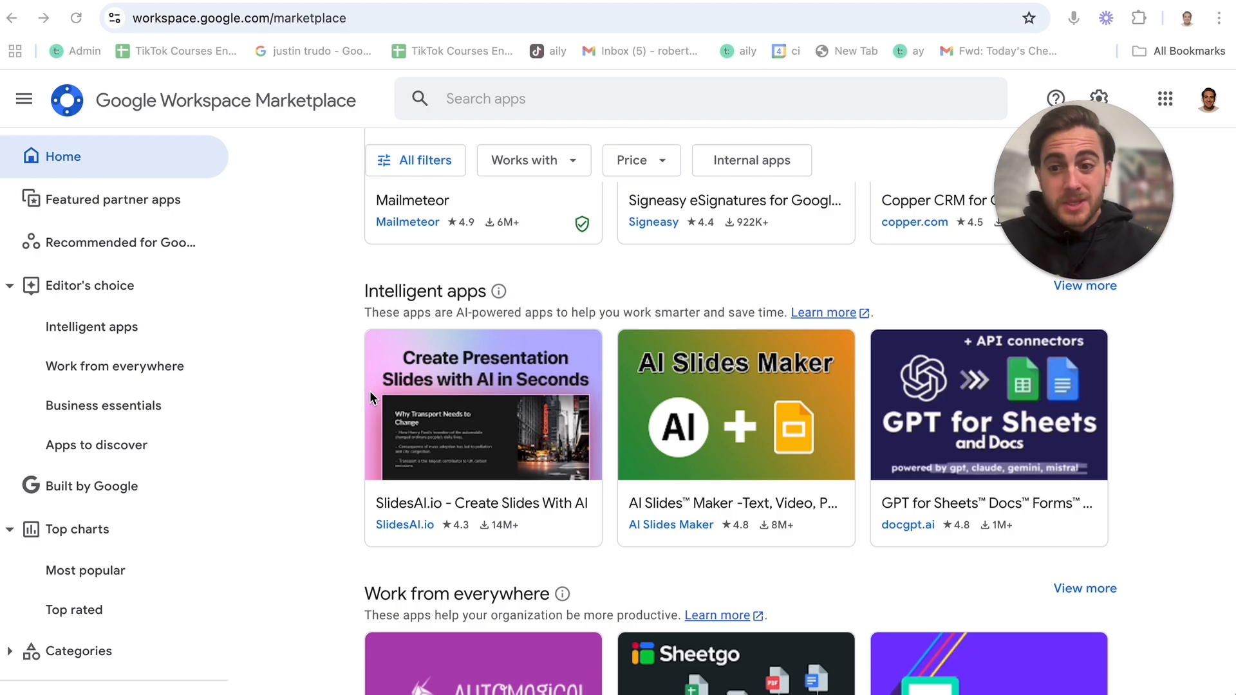
View the Most popular, Intelligent apps, Work from everywhere and Built by Google categories, including the price filter options
left_click(95, 573)
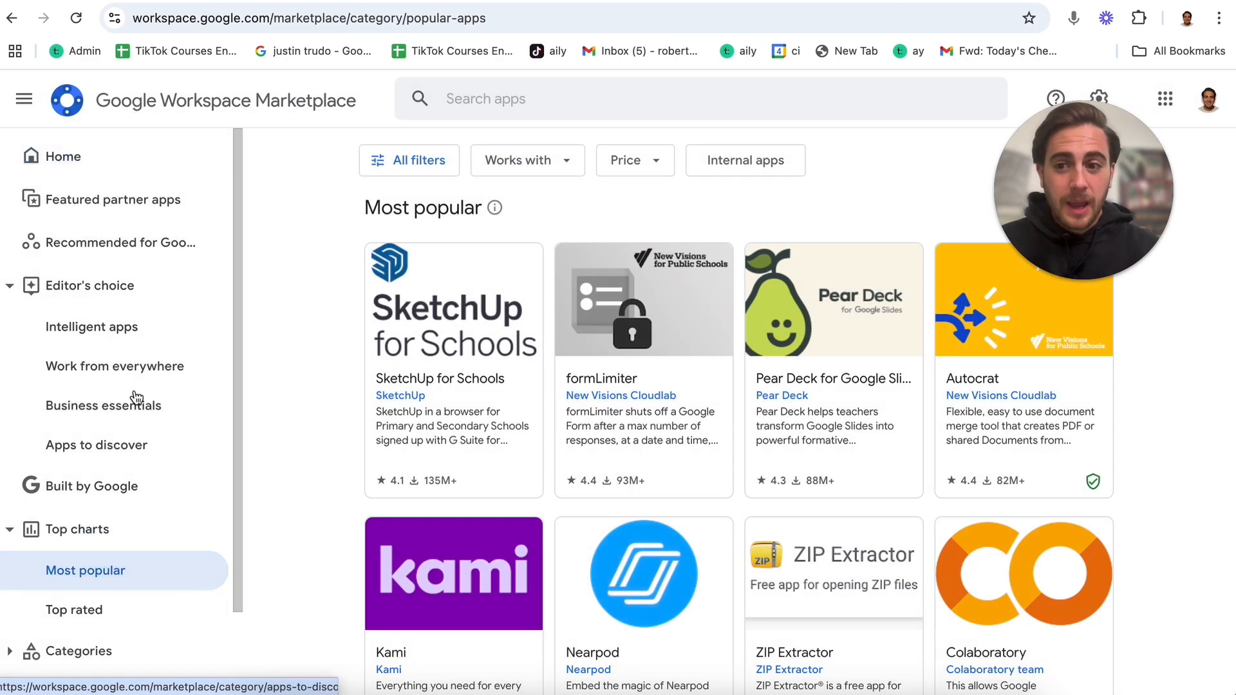
left_click(123, 329)
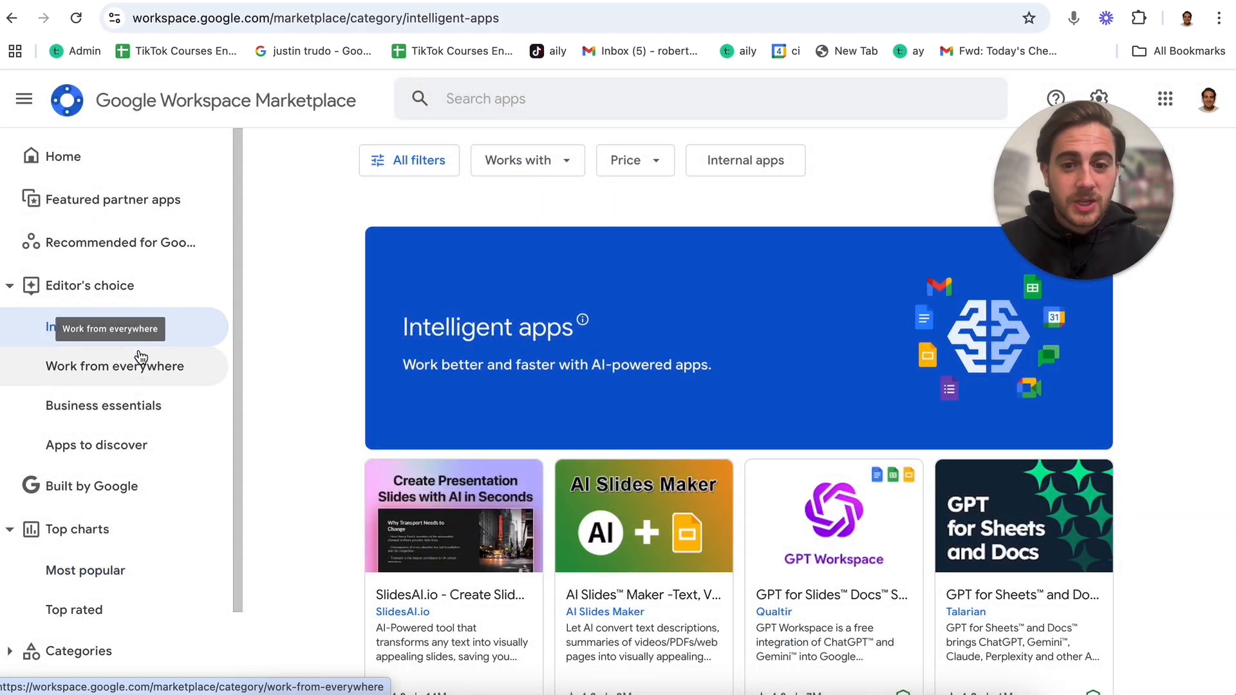
left_click(130, 369)
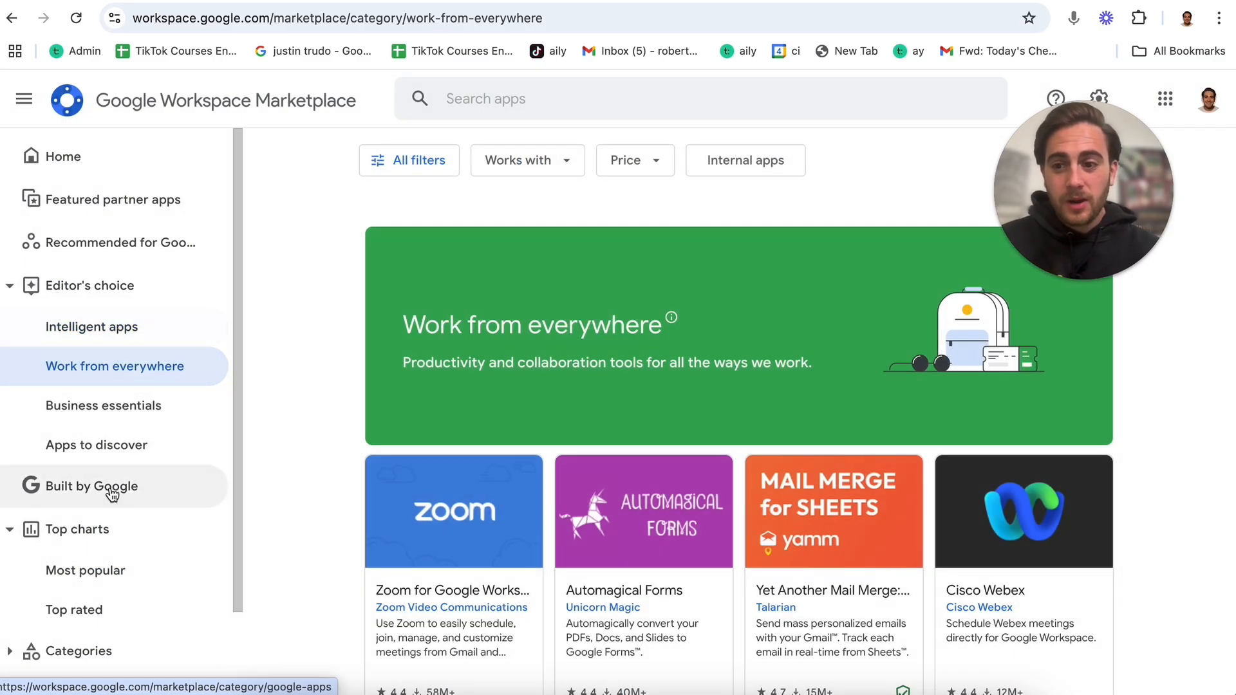
left_click(110, 490)
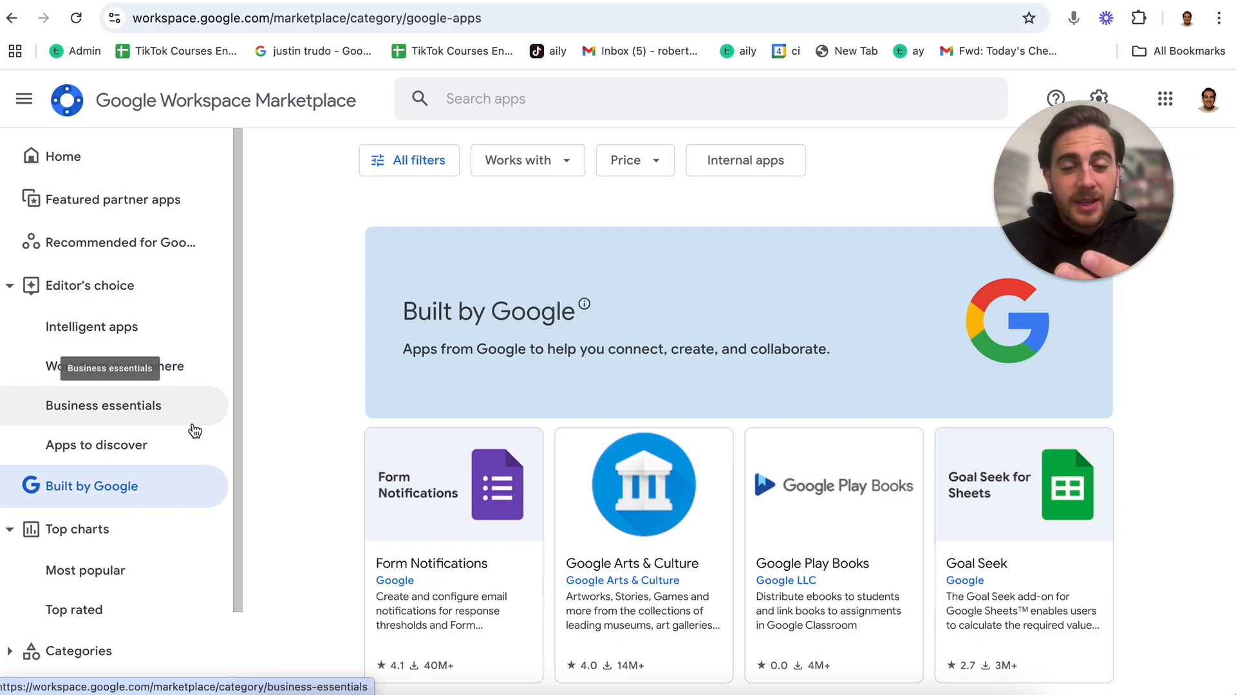
left_click(653, 171)
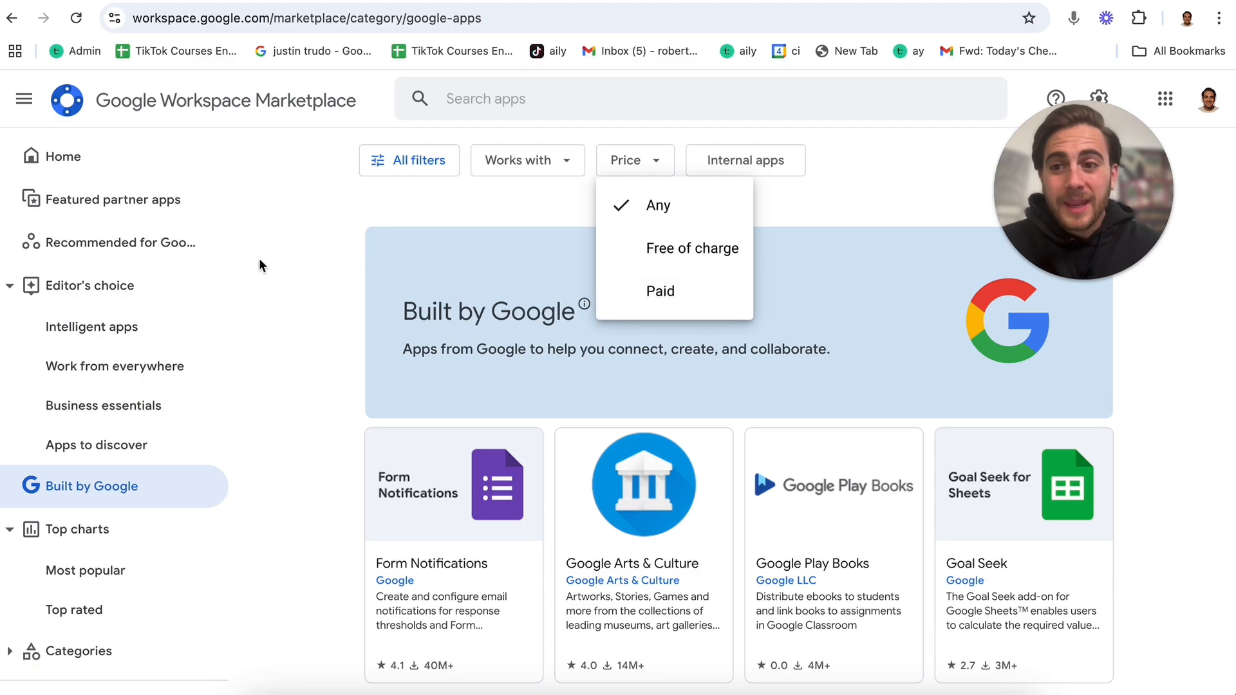
Browse the apps in the Recommended for Google Workspace category, from Lucidchart down to Signeasy and Dialpad
left_click(195, 246)
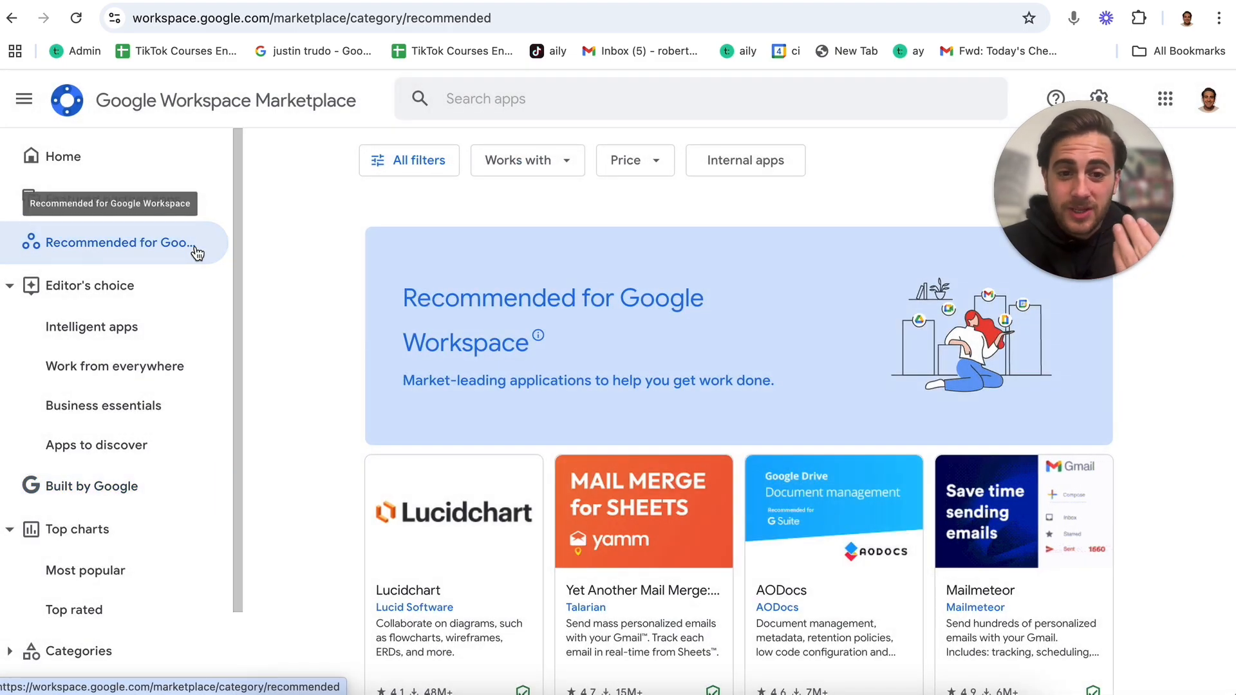
scroll(368, 408, "down", 1)
scroll(368, 417, "down", 6)
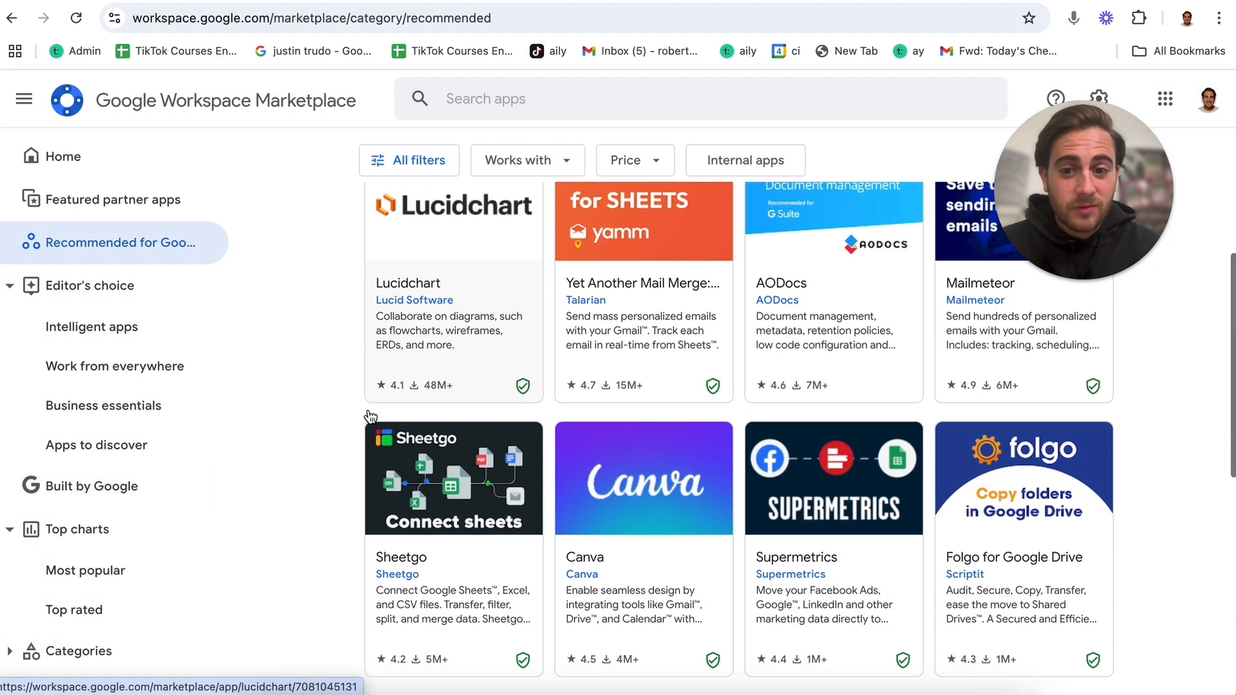
scroll(370, 416, "down", 1)
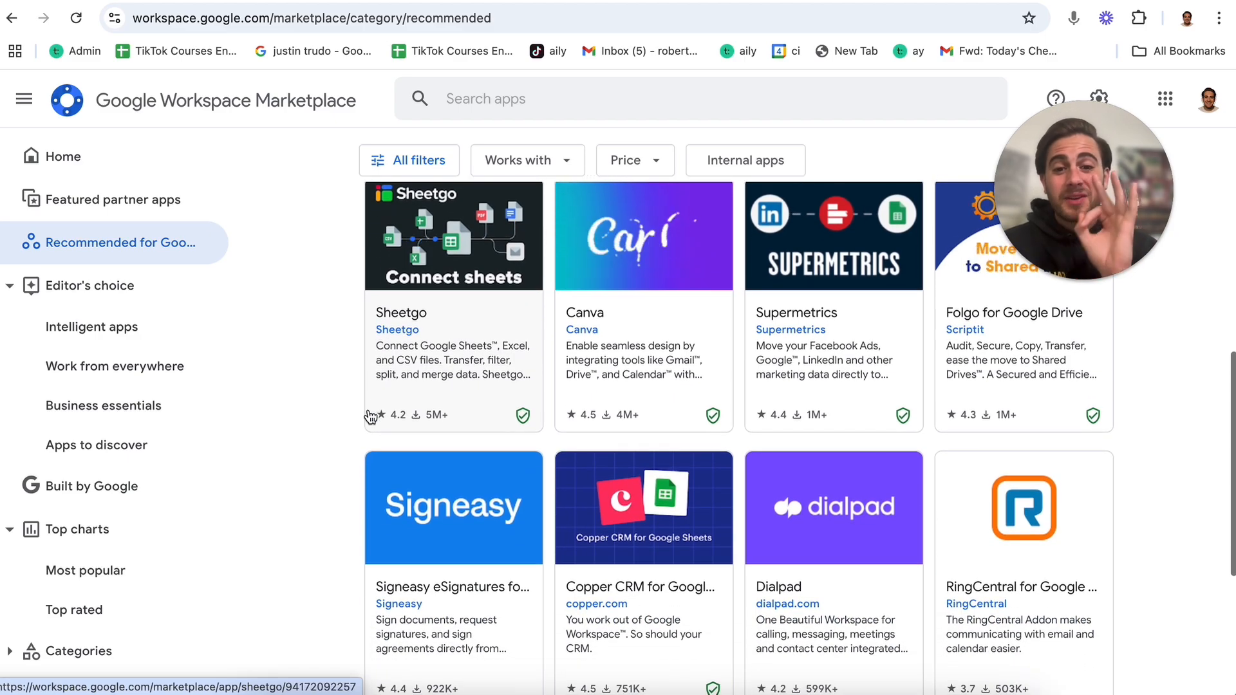